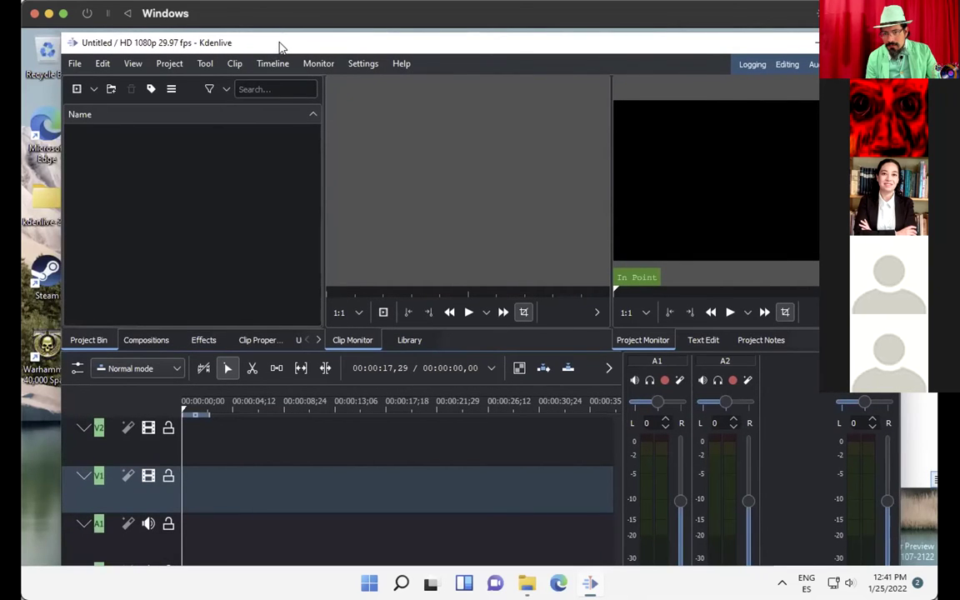
Step: Create a folder named "video" in the project bin
left_click(79, 113)
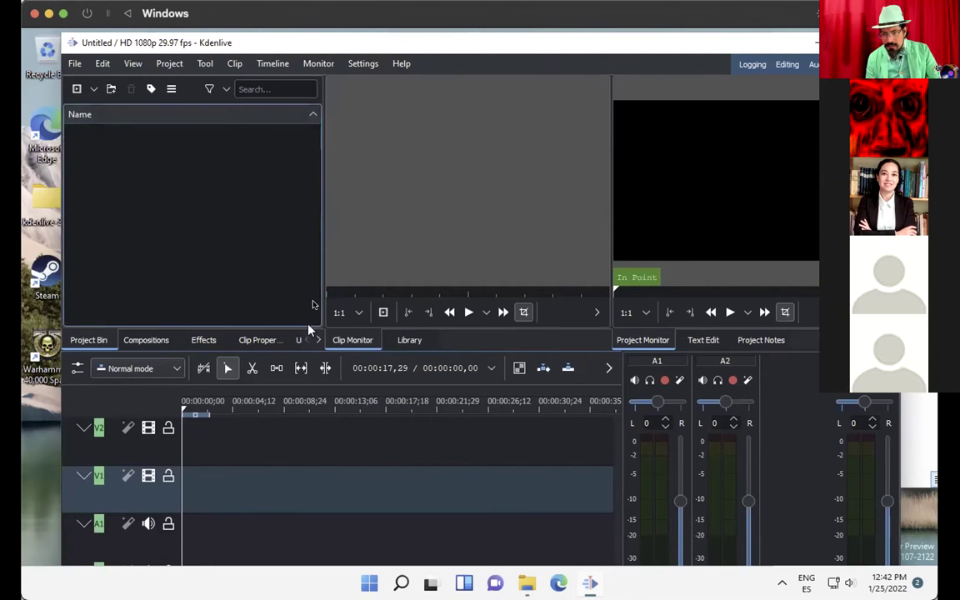
right_click(145, 213)
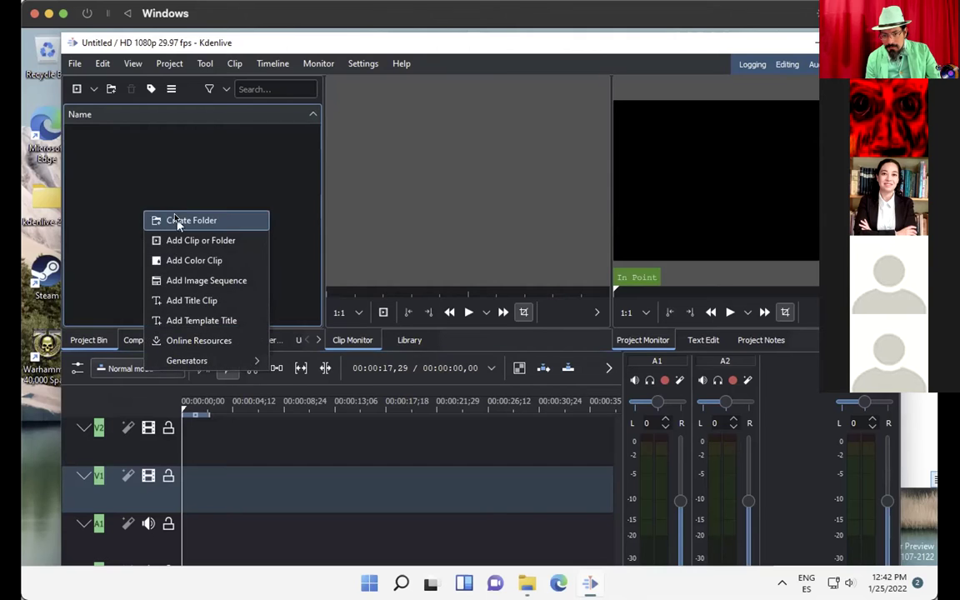
left_click(177, 221)
type("video")
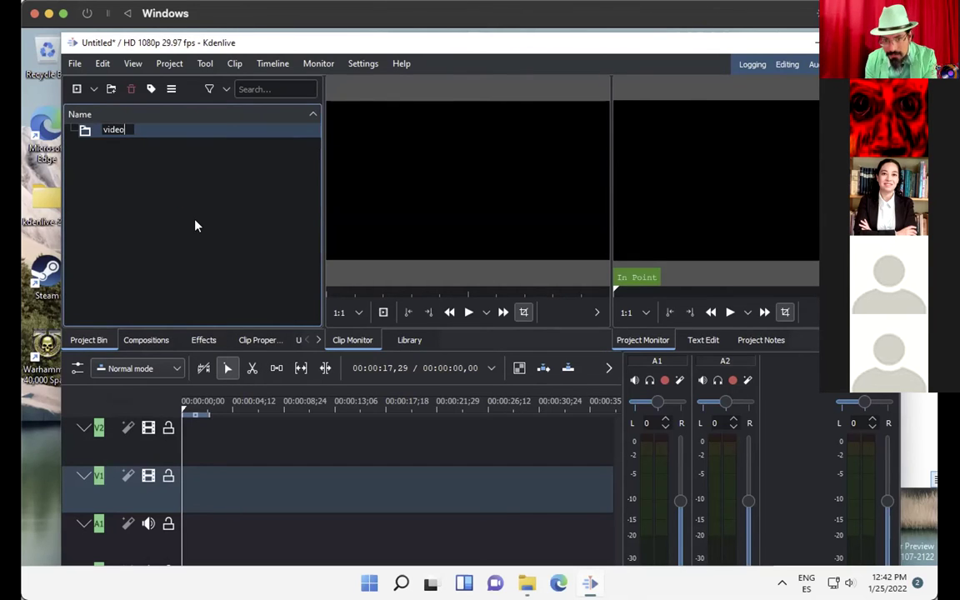
key("Return")
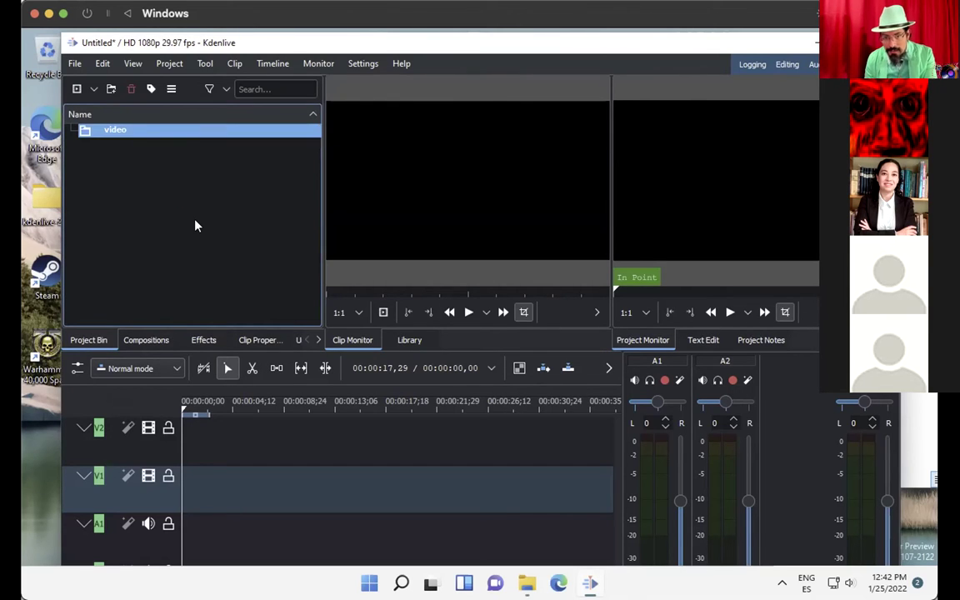
Step: Create a folder named "audio" in the project bin
right_click(195, 220)
left_click(208, 228)
type("audioaudio")
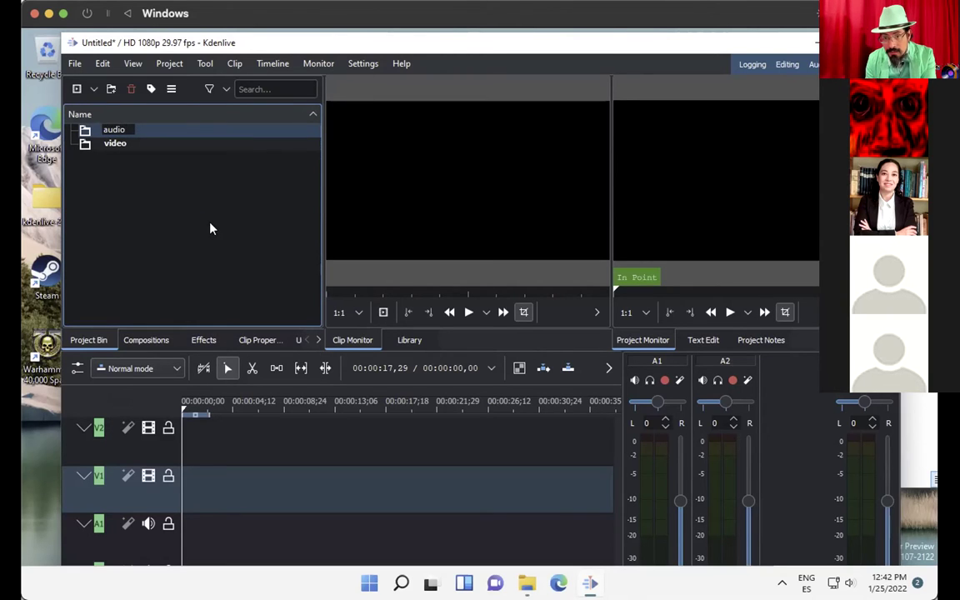
key("Return")
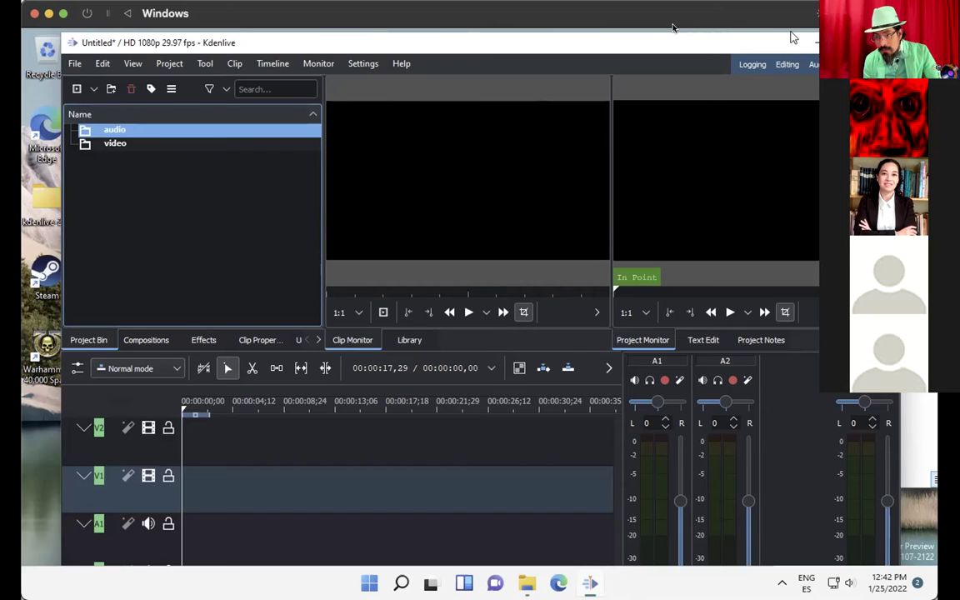
Step: Create a folder named "musica" in the project bin
right_click(119, 206)
left_click(147, 209)
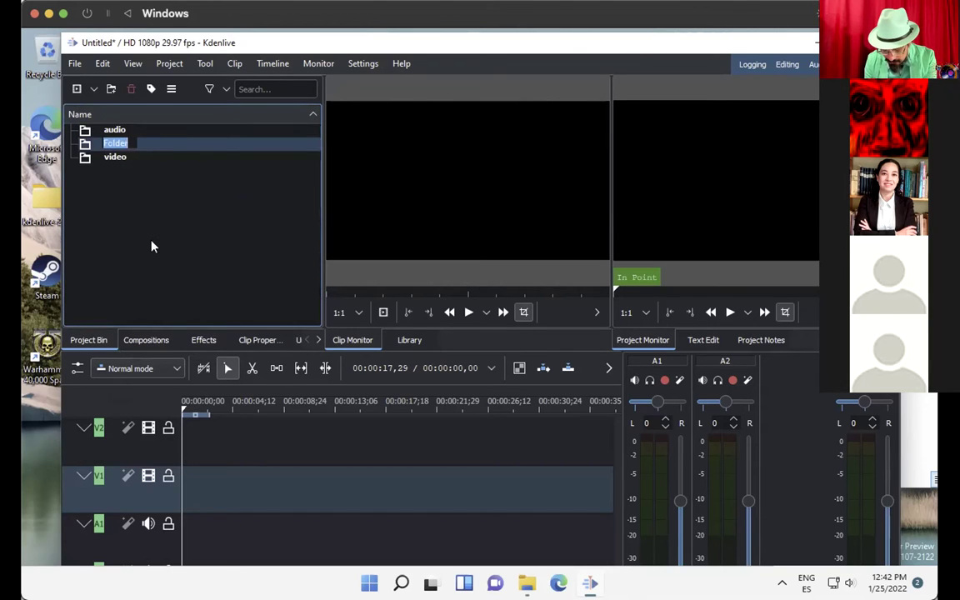
type("musica")
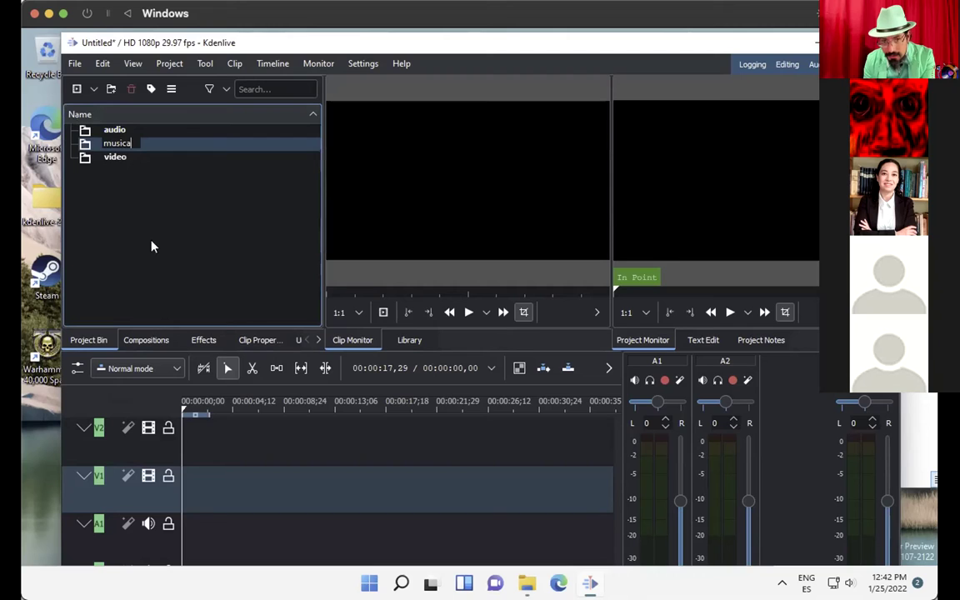
key("Return")
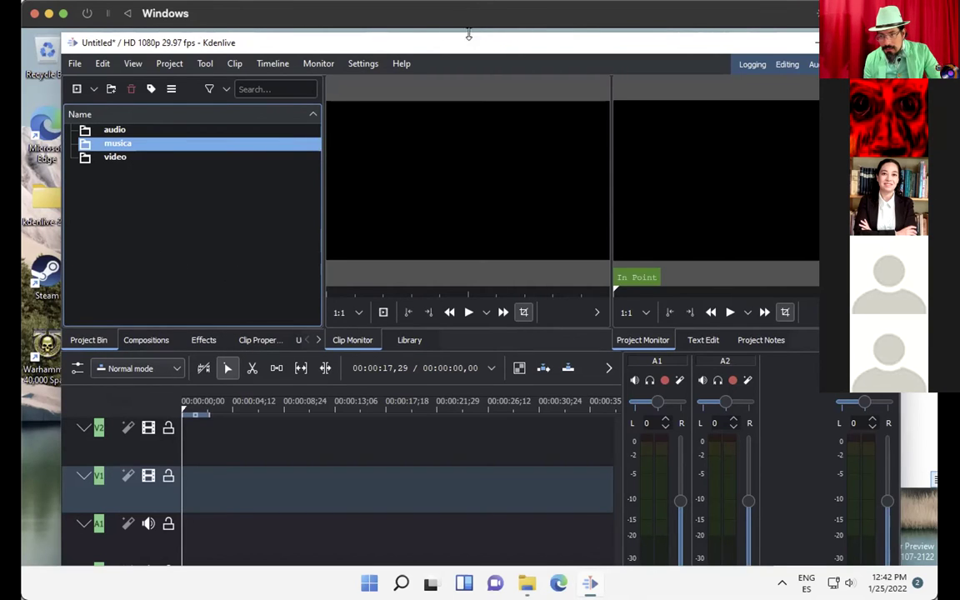
Step: Expand the virtual machine window to fill the screen and move the editor window slightly away from the screen's upper edge
left_click(63, 14)
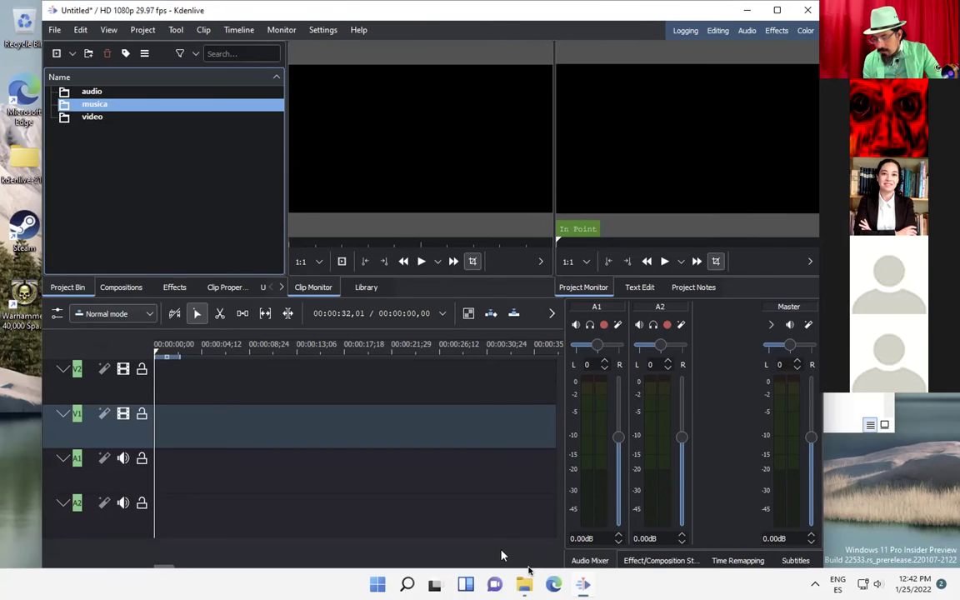
mouse_move(446, 20)
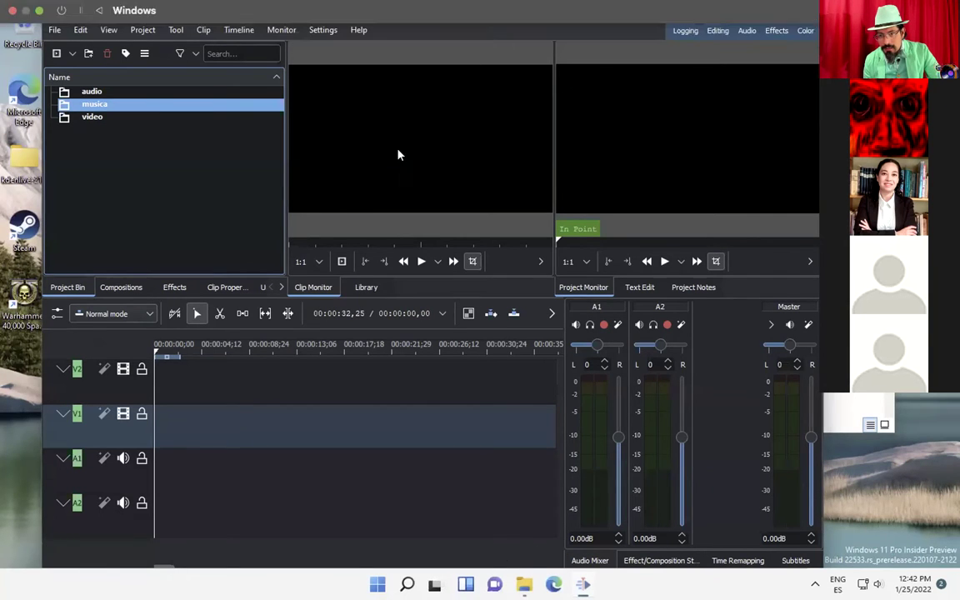
left_click_drag(340, 25, 372, 35)
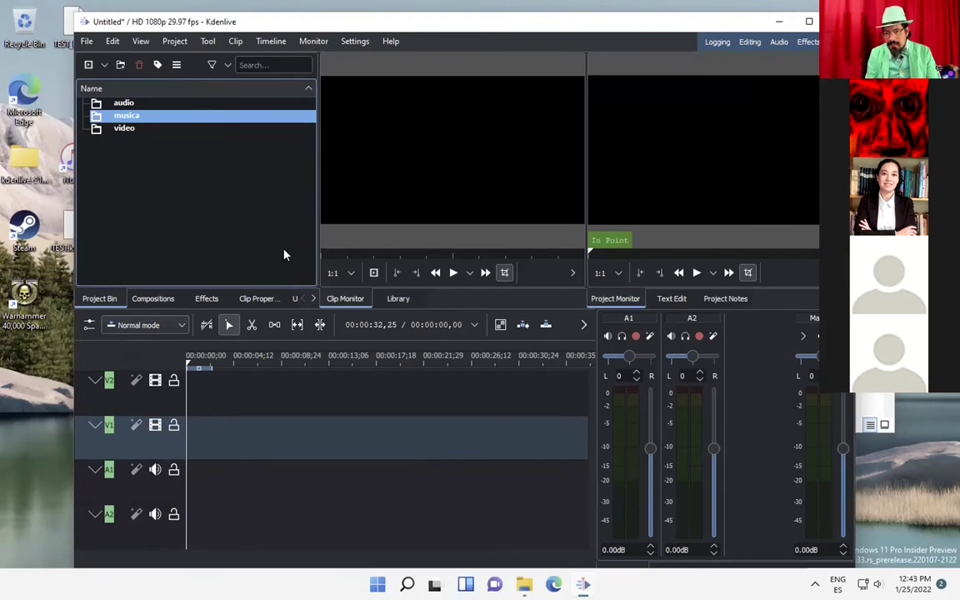
Step: Open the recent project TEST.kdenlive, discarding the changes in the current untitled project
left_click(86, 40)
mouse_move(86, 42)
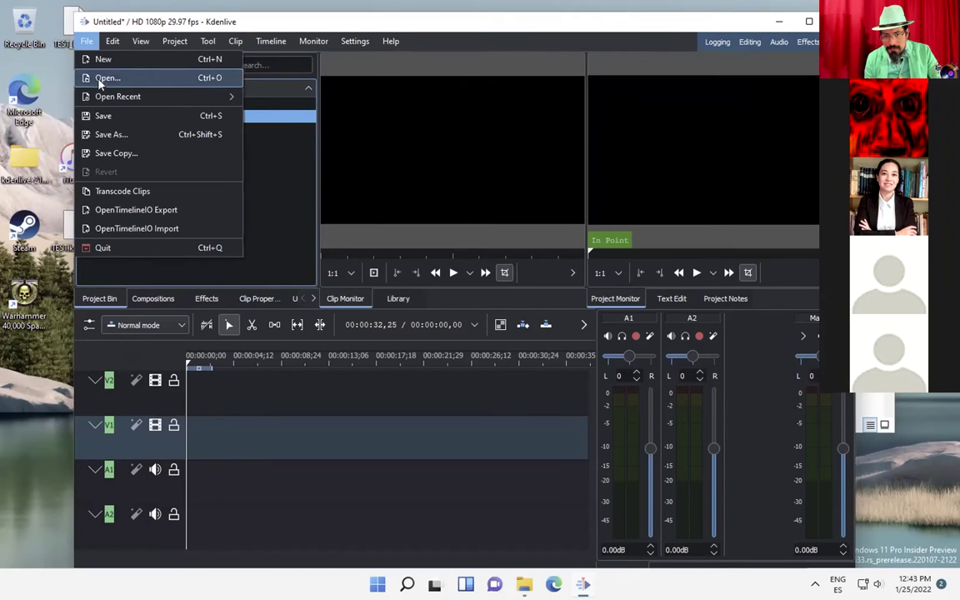
mouse_move(116, 96)
left_click(334, 99)
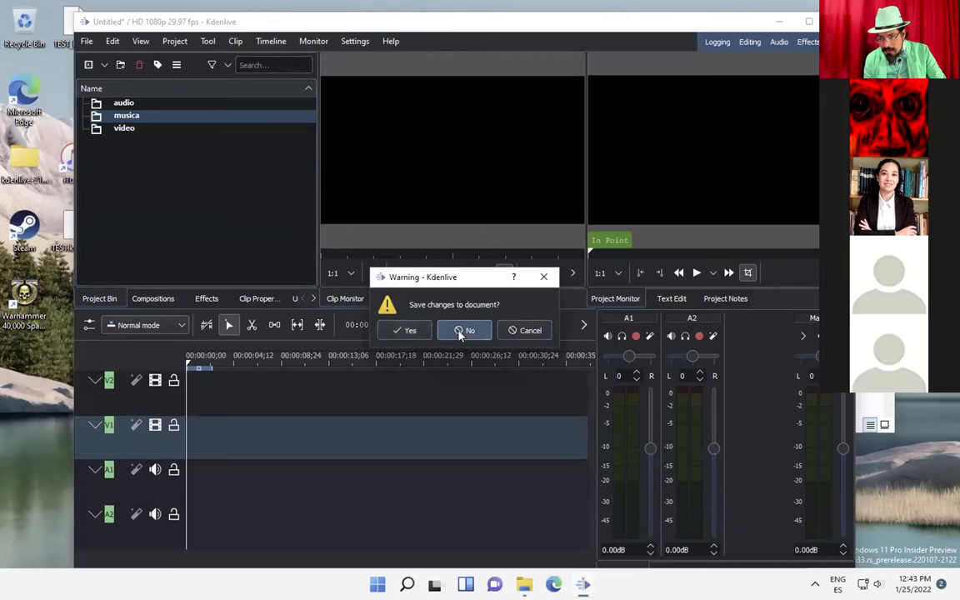
left_click(463, 330)
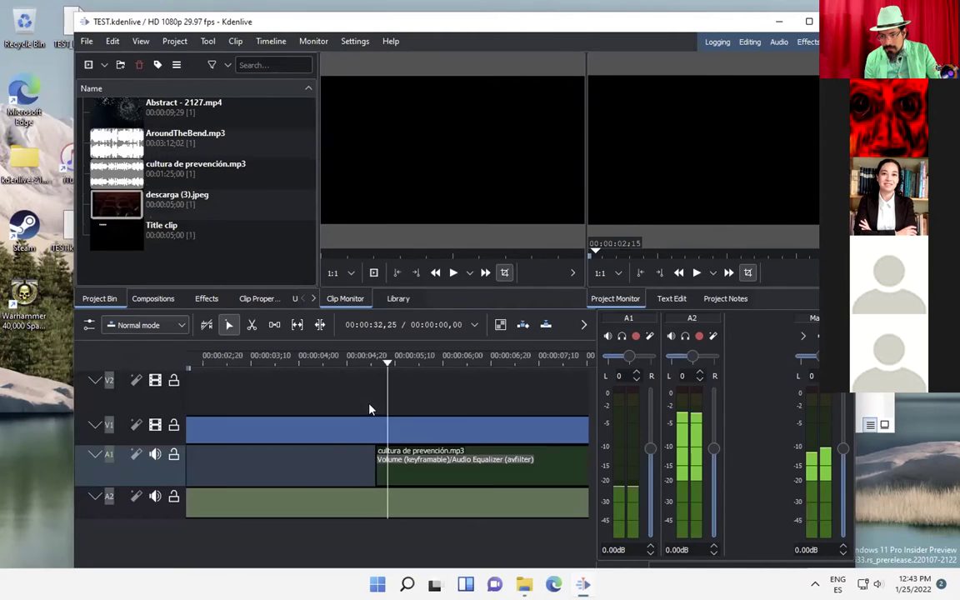
Step: Return the timeline playhead to the start and view the image clip descarga (3).jpeg in the clip monitor
left_click_drag(390, 359, 186, 368)
left_click_drag(284, 375, 176, 443)
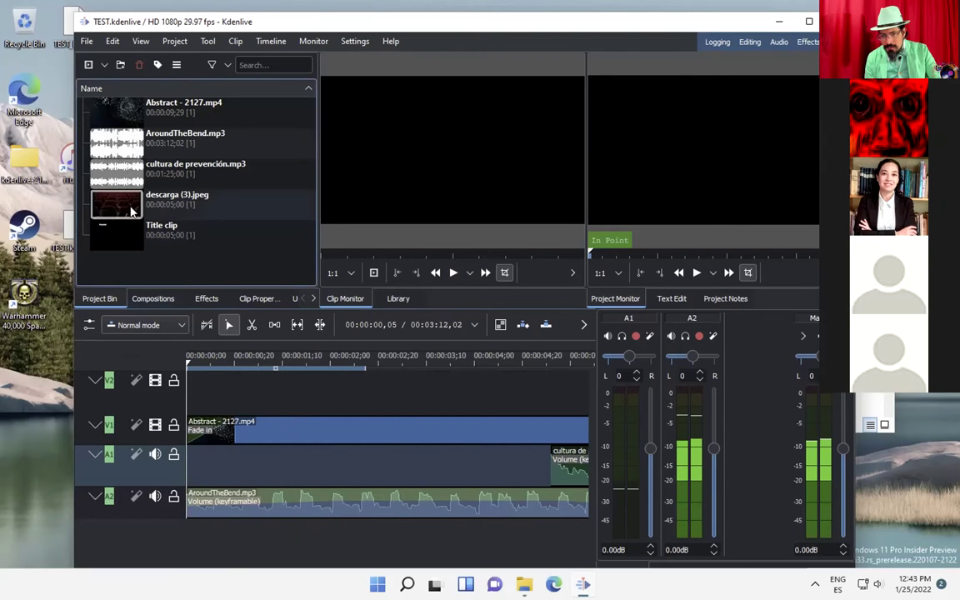
left_click(204, 200)
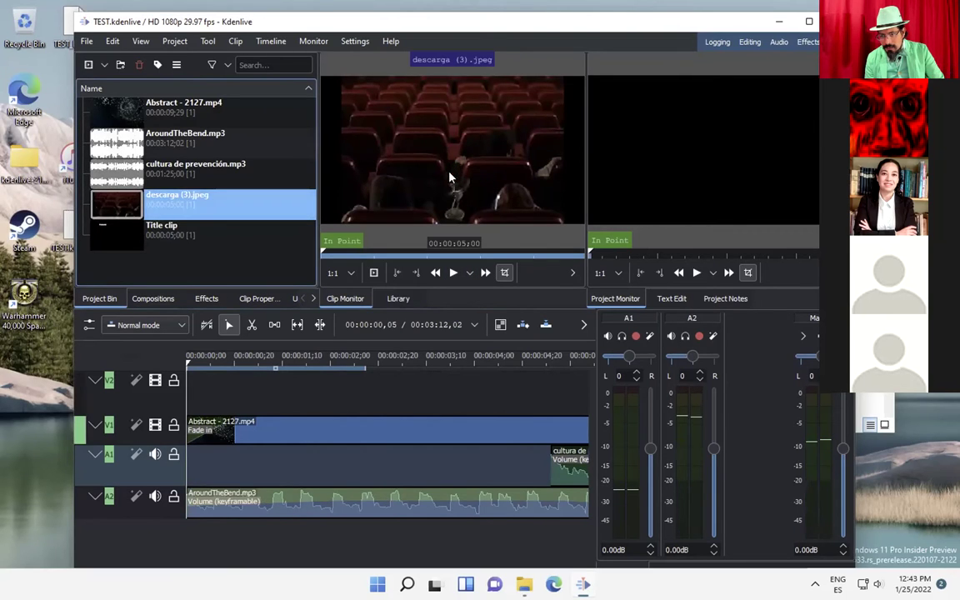
Step: Mark an in point about 2 seconds and an out point about 3 seconds into Abstract - 2127.mp4, and save the project
left_click(123, 108)
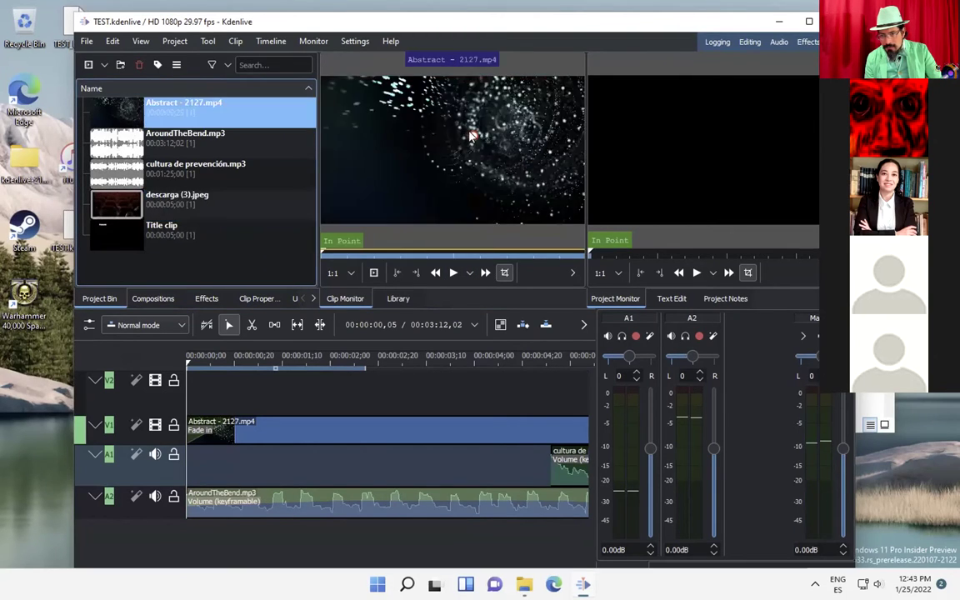
left_click(348, 255)
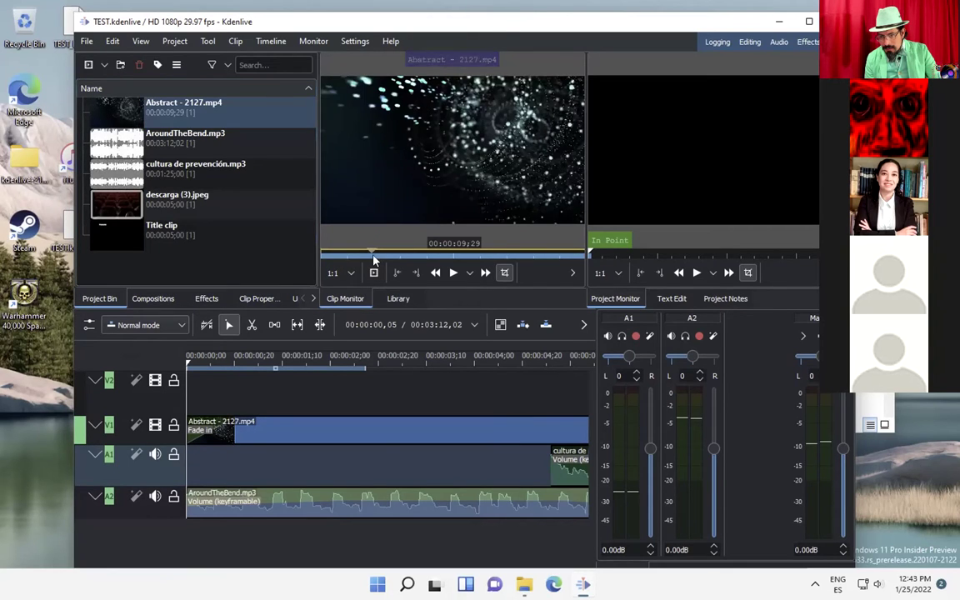
left_click(397, 273)
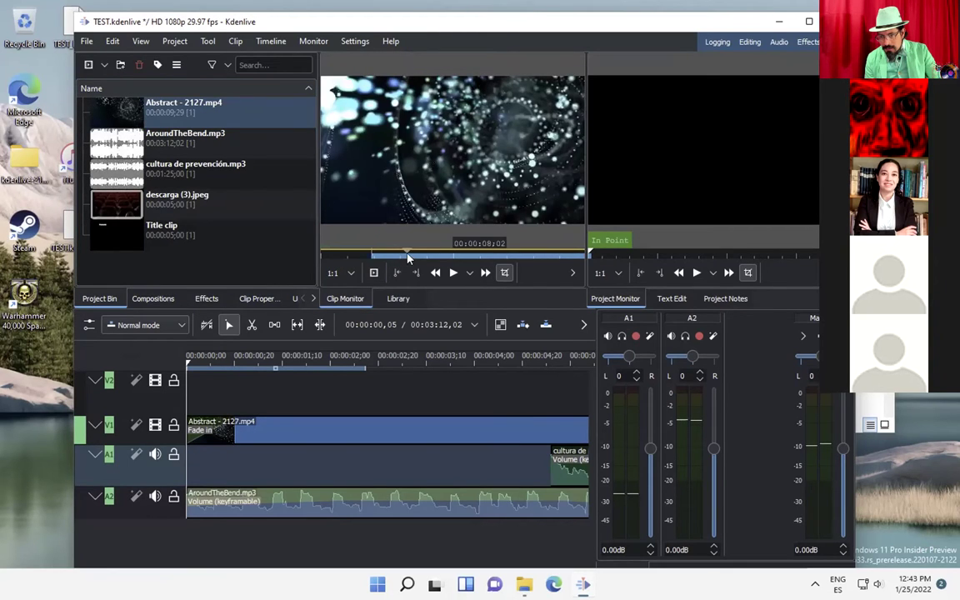
left_click(407, 255)
key("o")
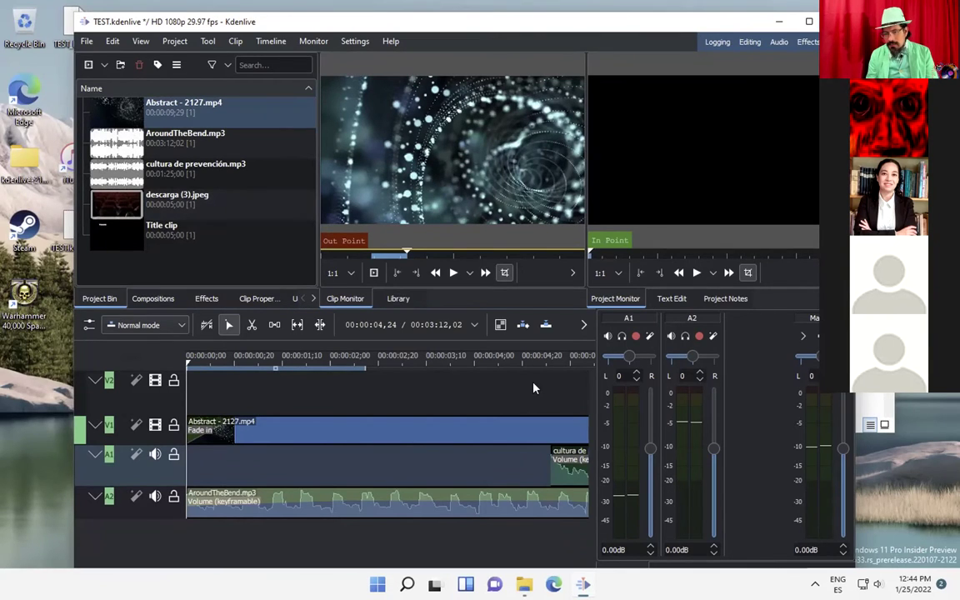
left_click(90, 41)
left_click(98, 115)
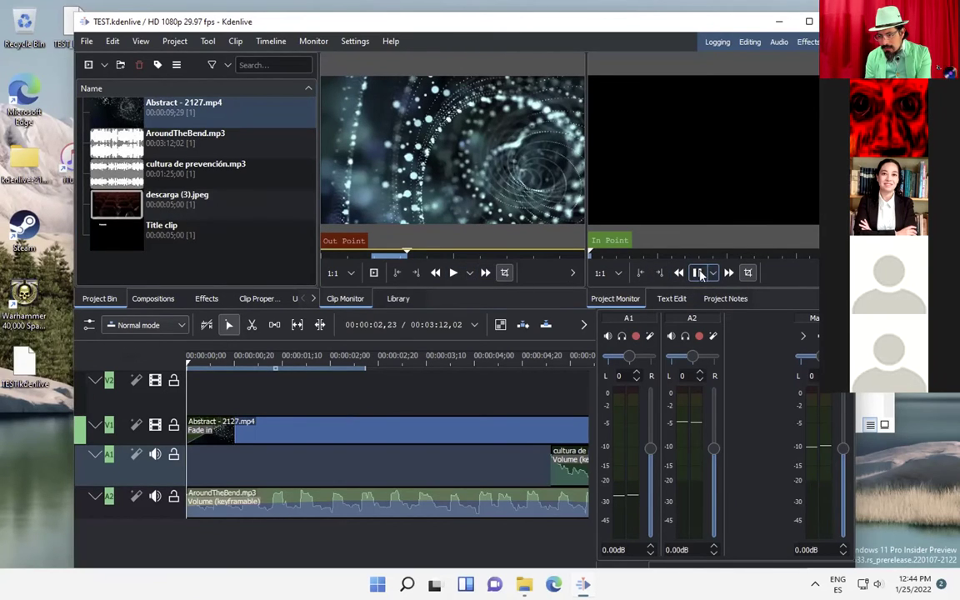
Step: Play the project from the start into the descarga (3).jpeg clip, and place the playhead back before the transition
left_click(697, 272)
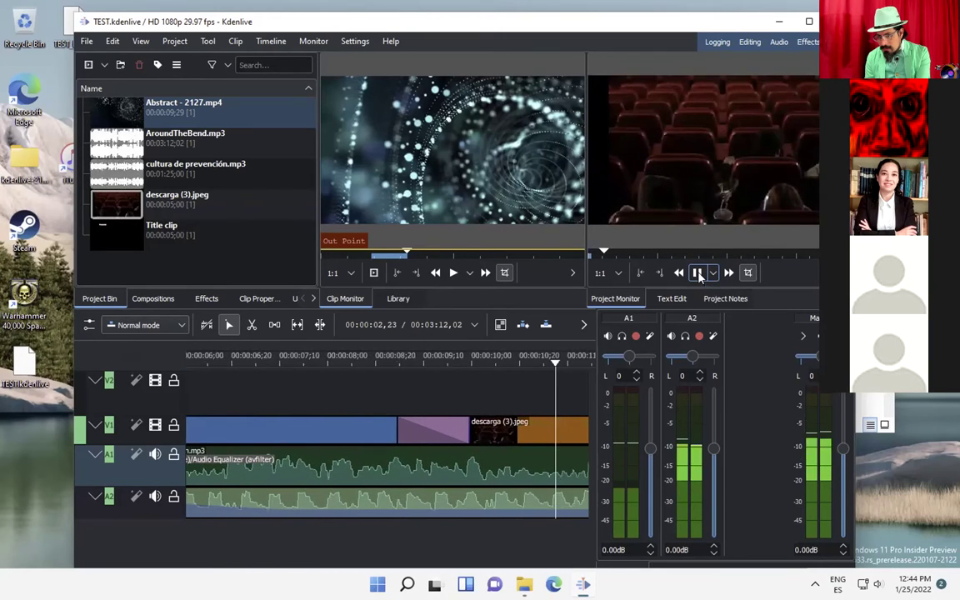
left_click(698, 274)
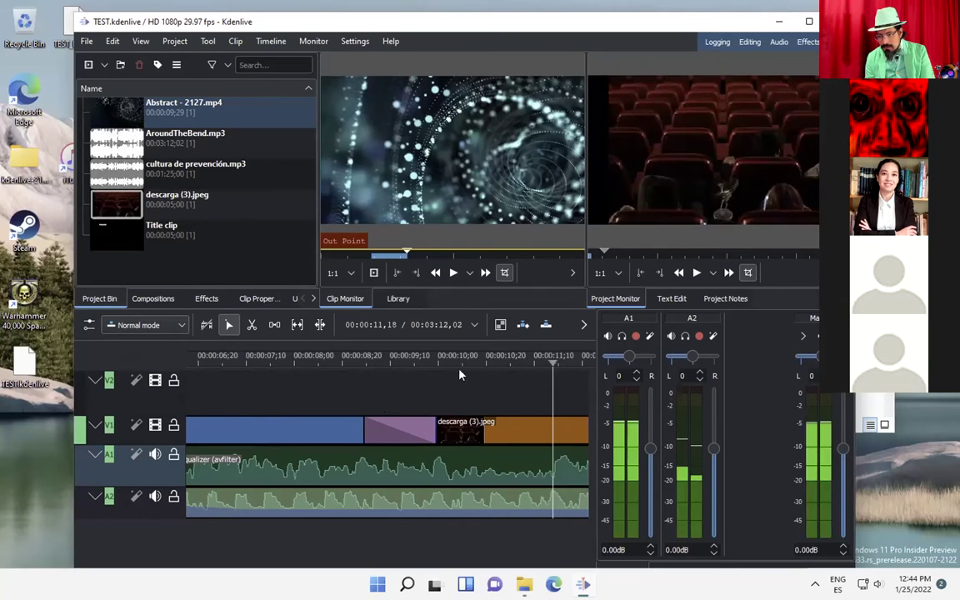
left_click(290, 388)
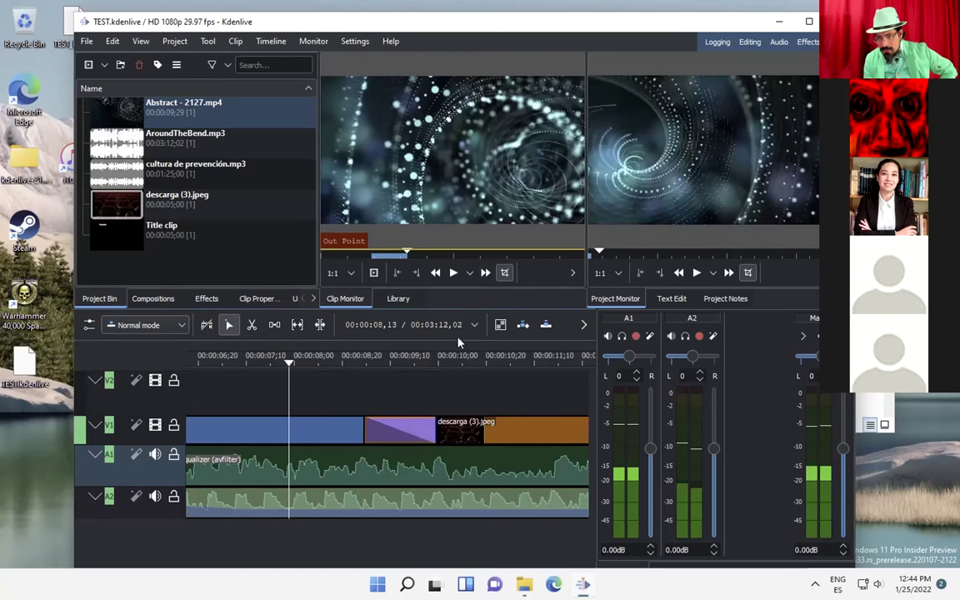
Step: Set the wipe method of the mix before descarga (3).jpeg on track V1 to Bi-Linear Y and preview the transition midway
left_click(500, 326)
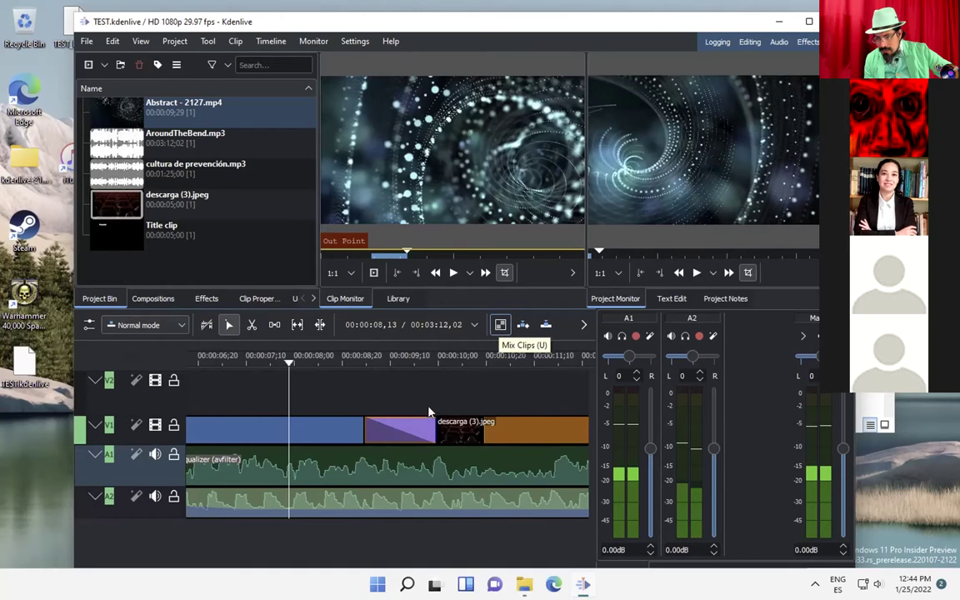
right_click(390, 430)
left_click(388, 435)
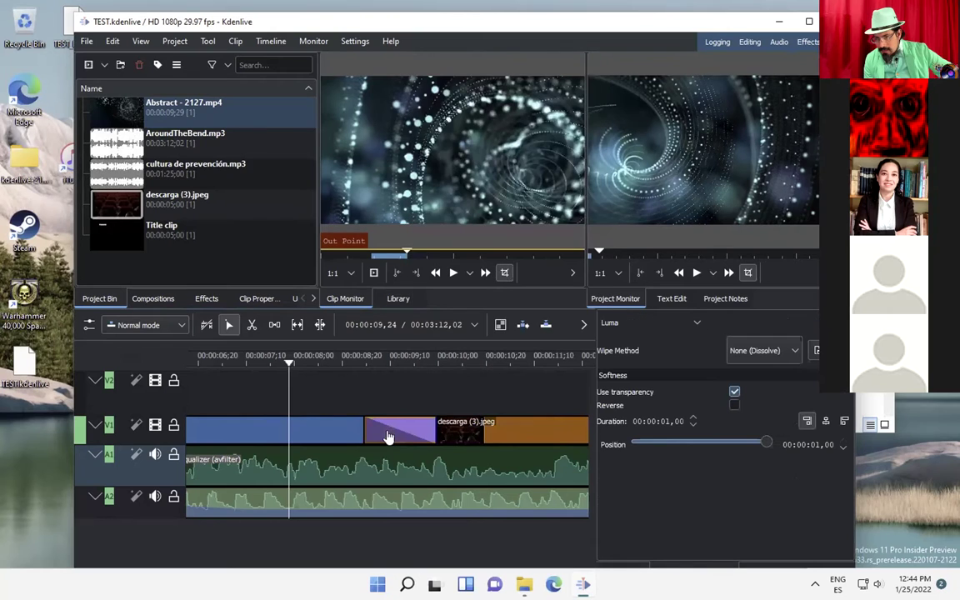
left_click(795, 351)
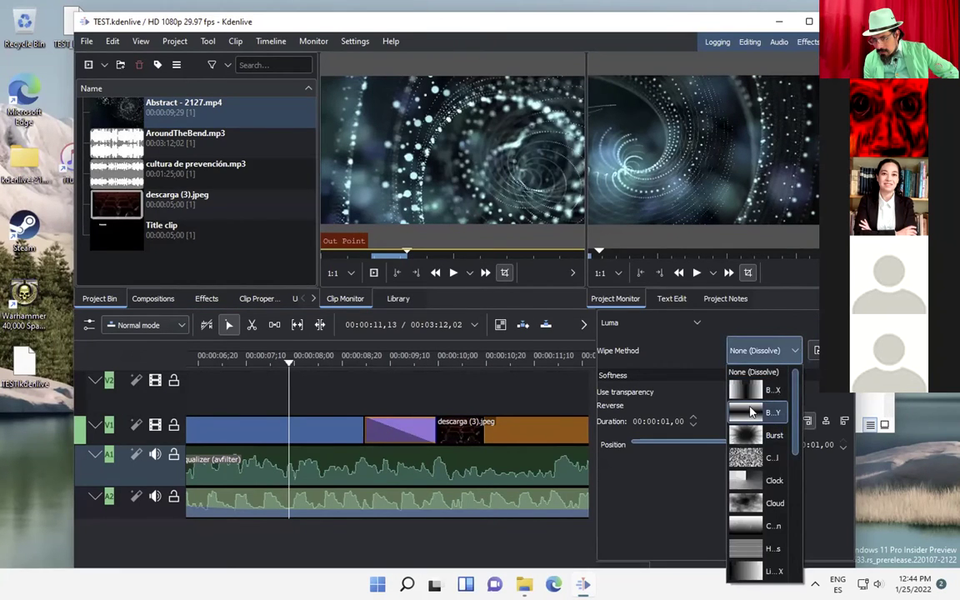
left_click(750, 412)
left_click(371, 357)
left_click_drag(379, 359, 392, 365)
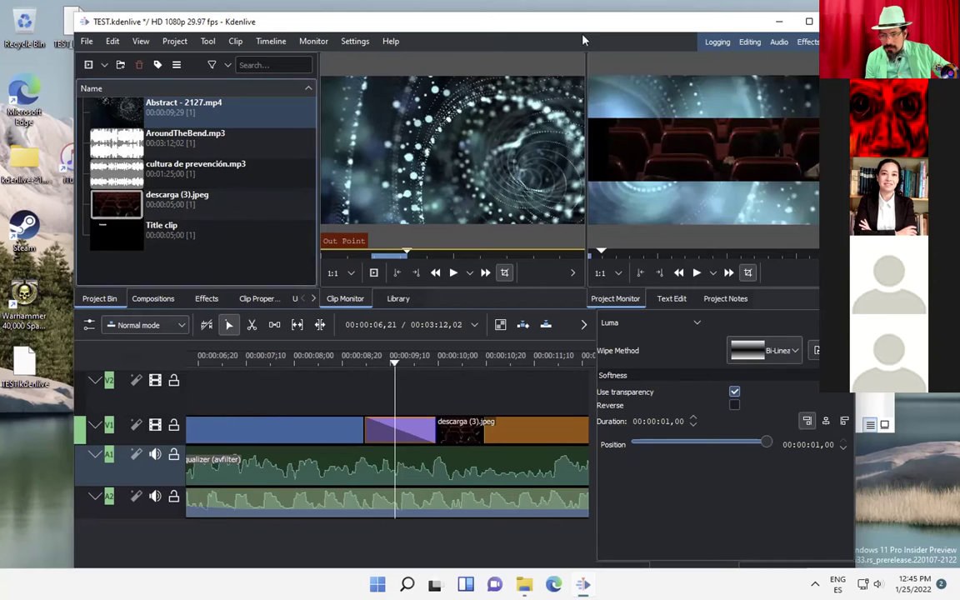
left_click_drag(561, 28, 542, 20)
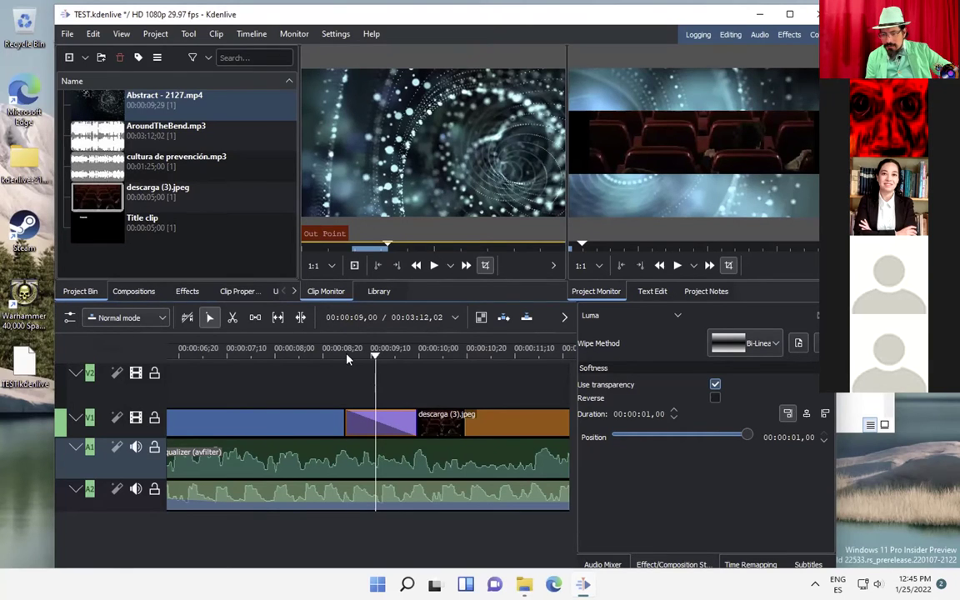
key("Left")
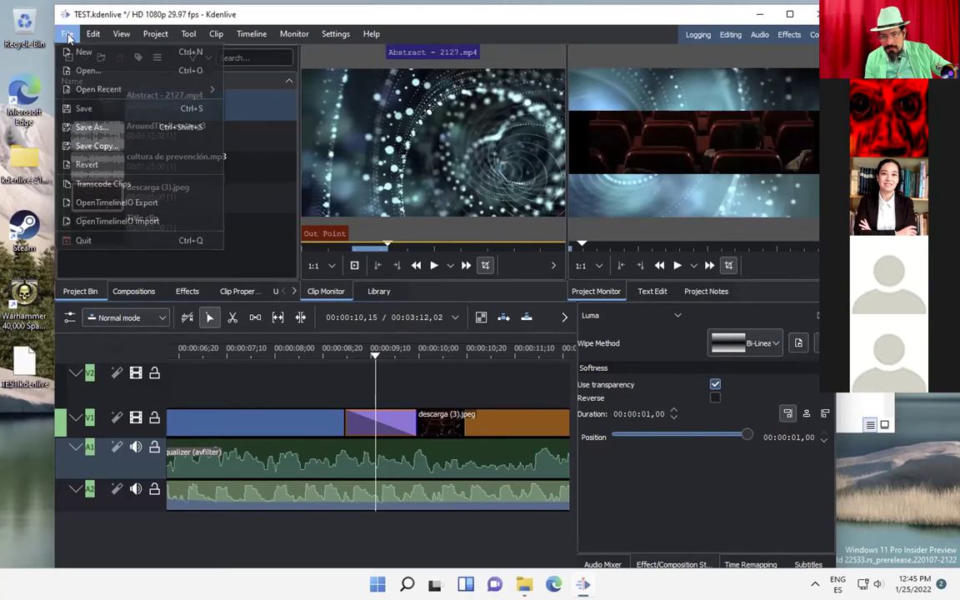
left_click(122, 33)
left_click(250, 15)
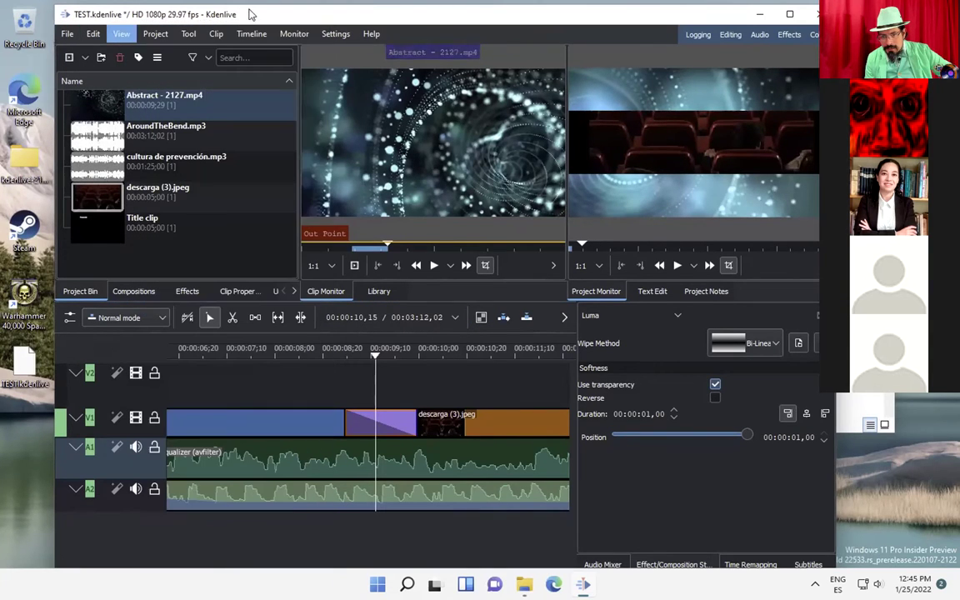
left_click(242, 34)
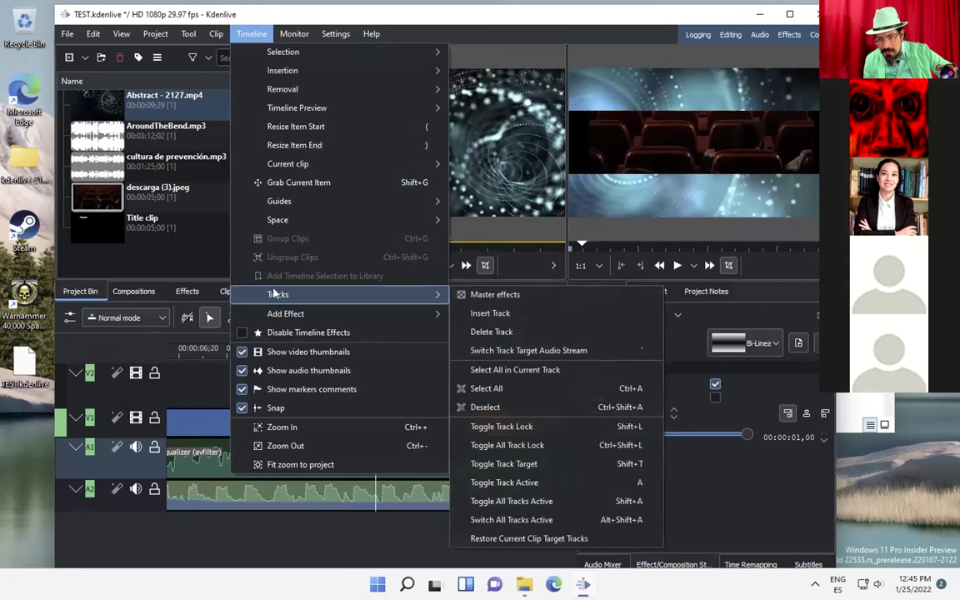
left_click(245, 35)
left_click(243, 37)
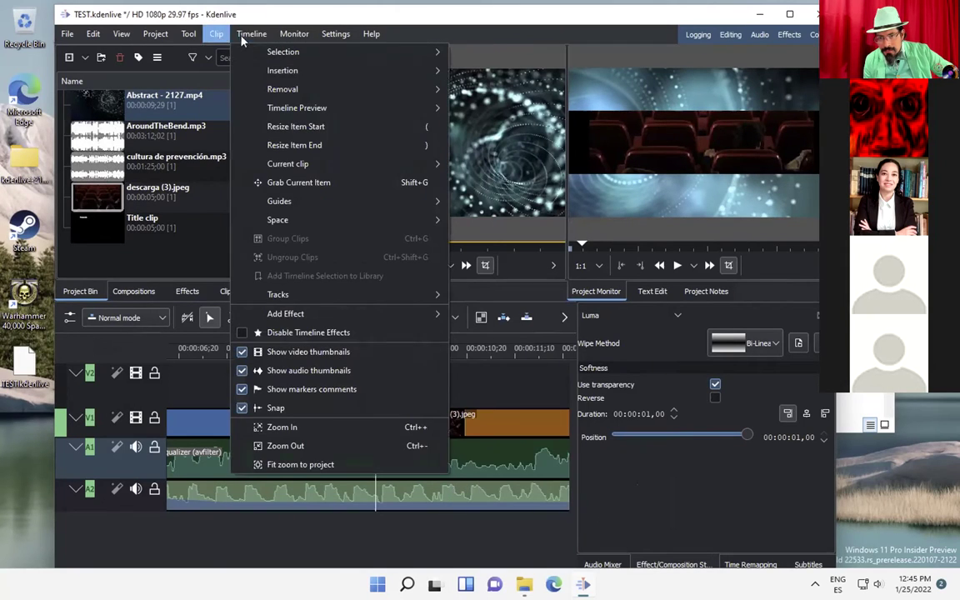
mouse_move(216, 43)
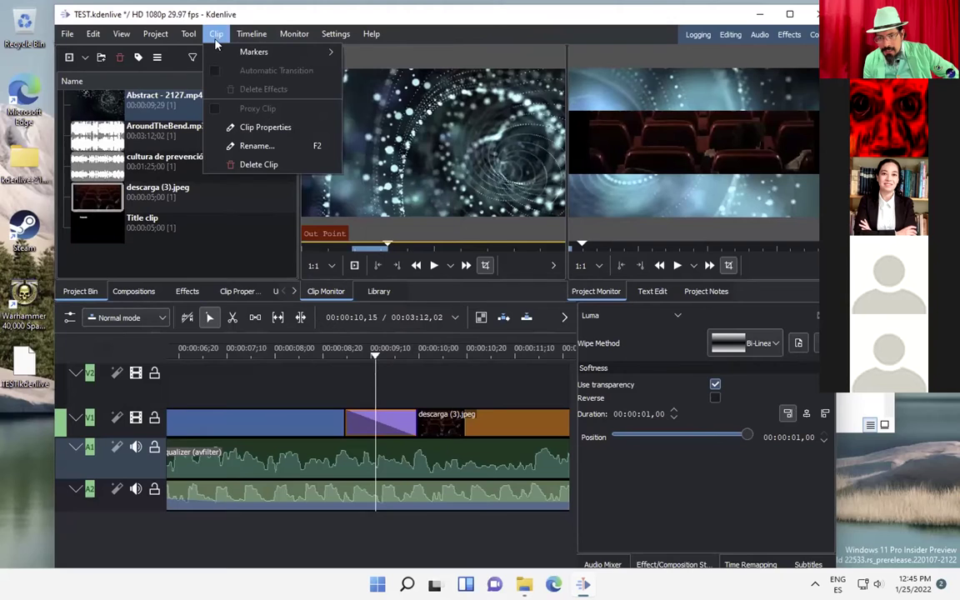
Step: Open the render settings of the TEST project and review the Generic and Ultra-High Definition (4K) output formats, including MP4-H264/AAC, MPEG-2 and GIF High Quality
left_click(188, 35)
left_click(155, 35)
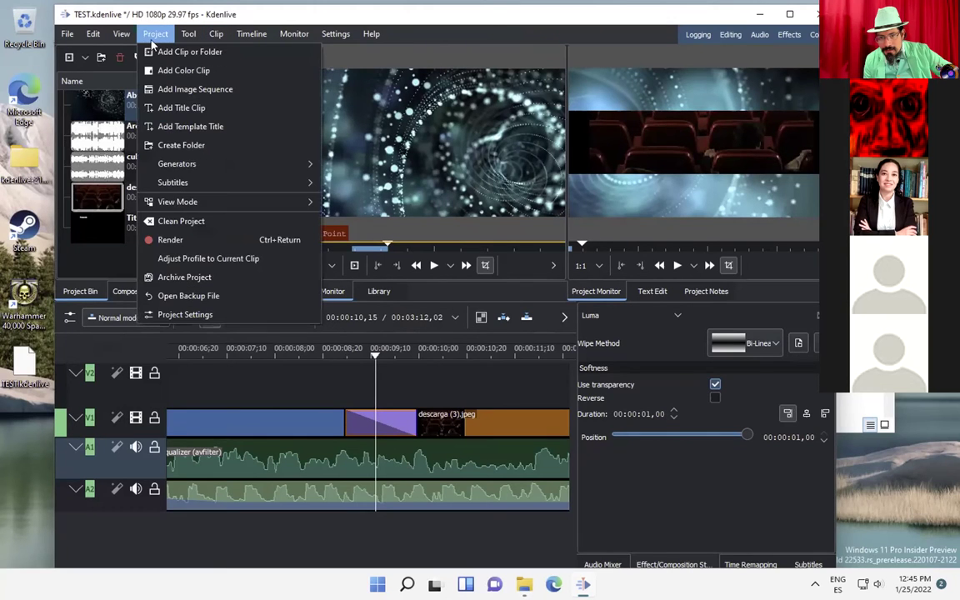
left_click(170, 243)
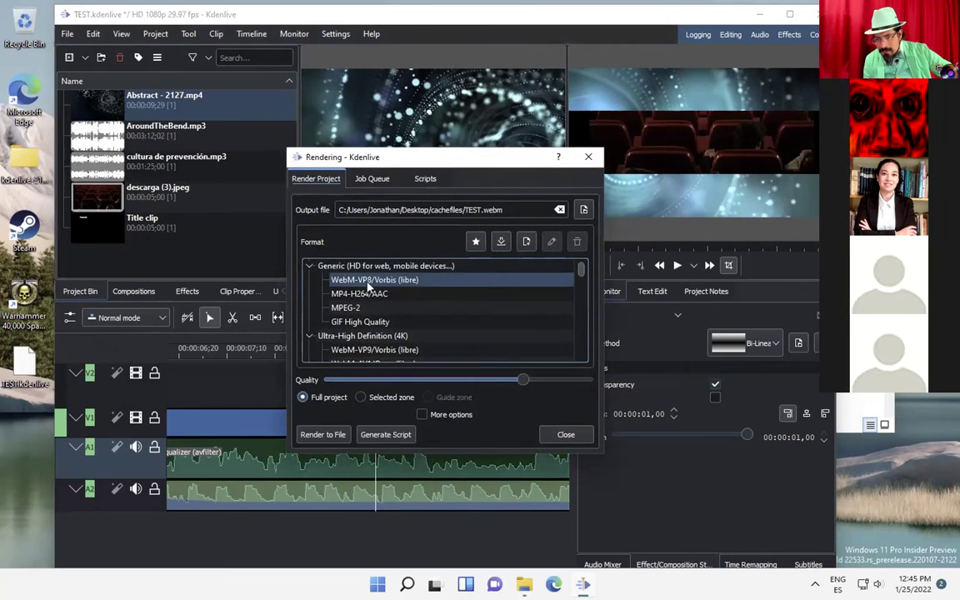
left_click(375, 293)
left_click(379, 307)
left_click(384, 322)
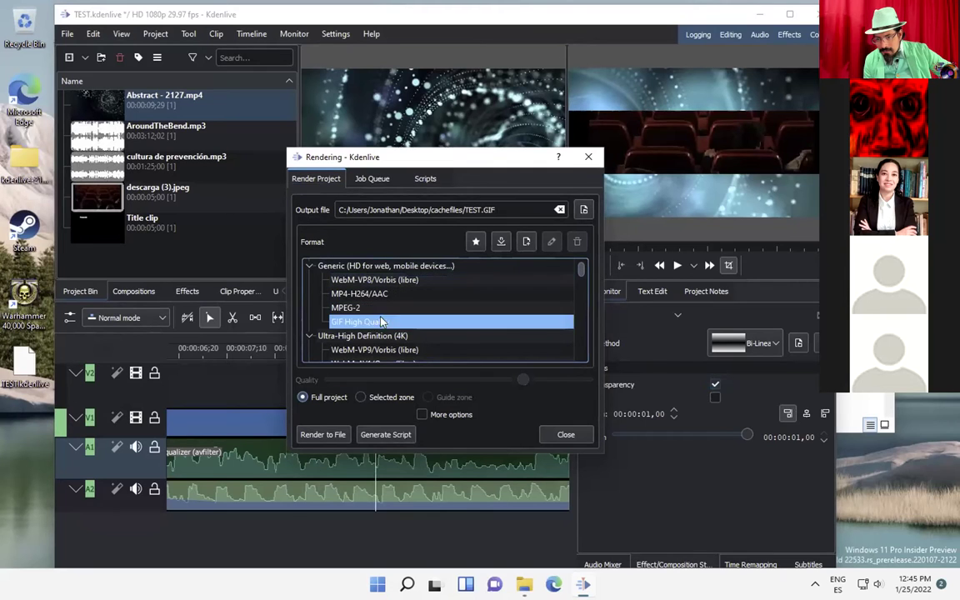
left_click(386, 335)
left_click_drag(581, 275, 526, 250)
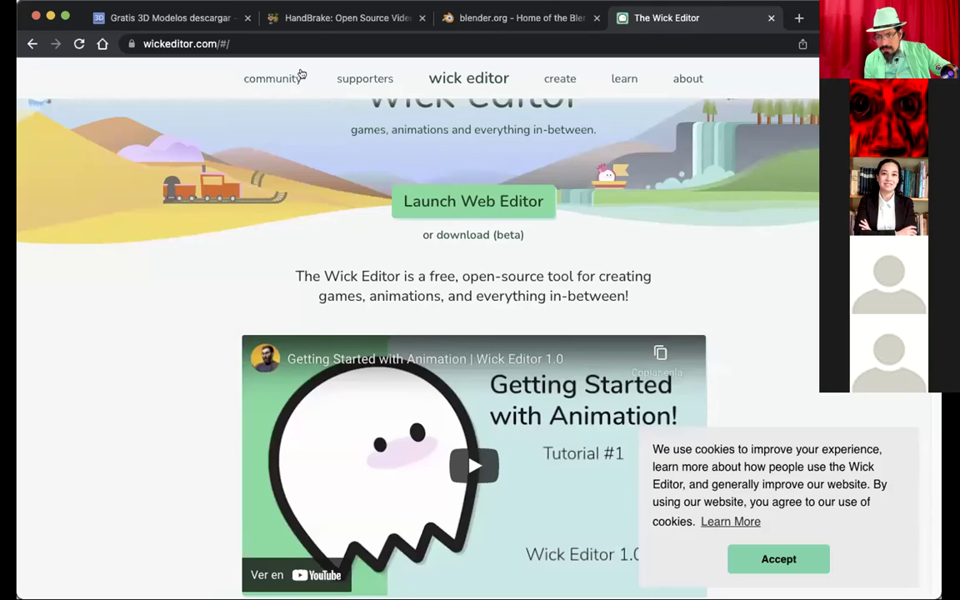
Step: Switch to the HandBrake website in the browser and open its downloads page for other platforms
left_click(344, 18)
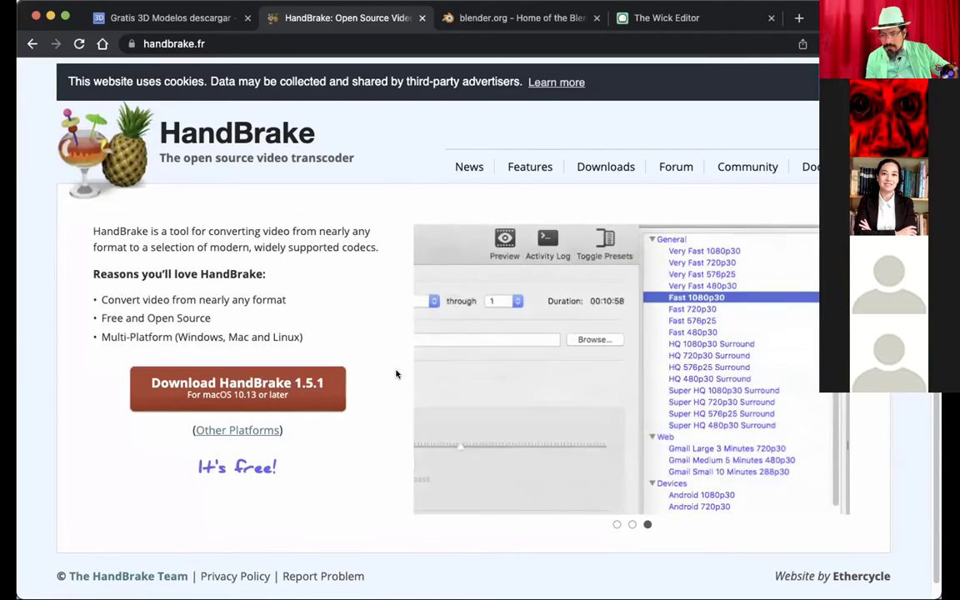
scroll(386, 429, "down", 1)
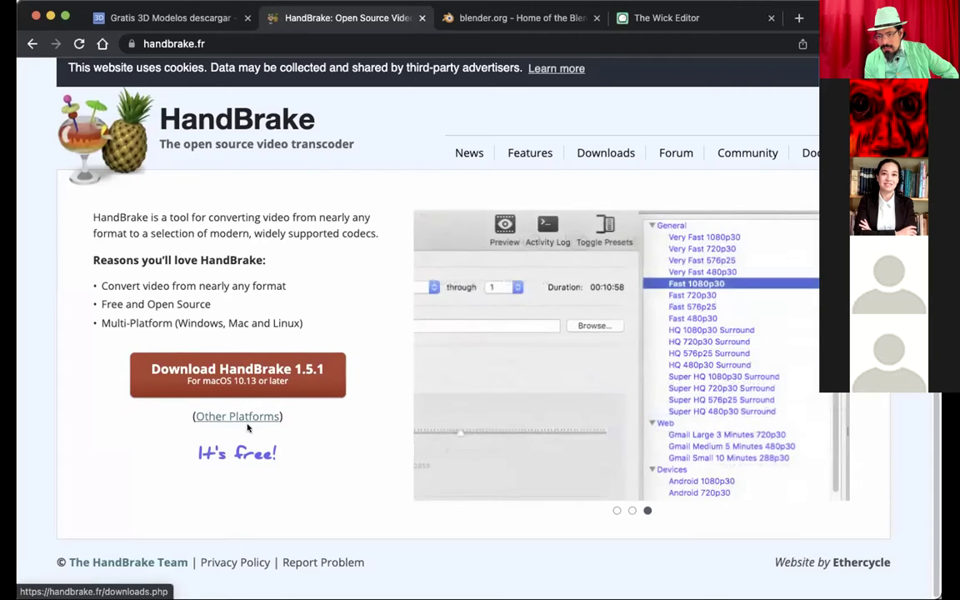
left_click(240, 418)
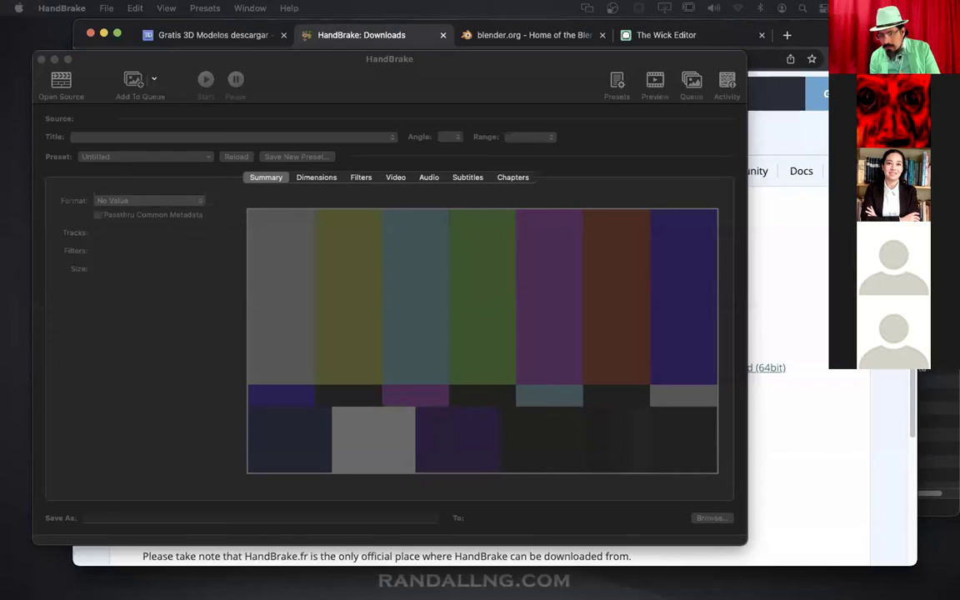
Step: Switch to the HandBrake application and open the video Editor.mp4 as the source
left_click_drag(443, 97, 492, 96)
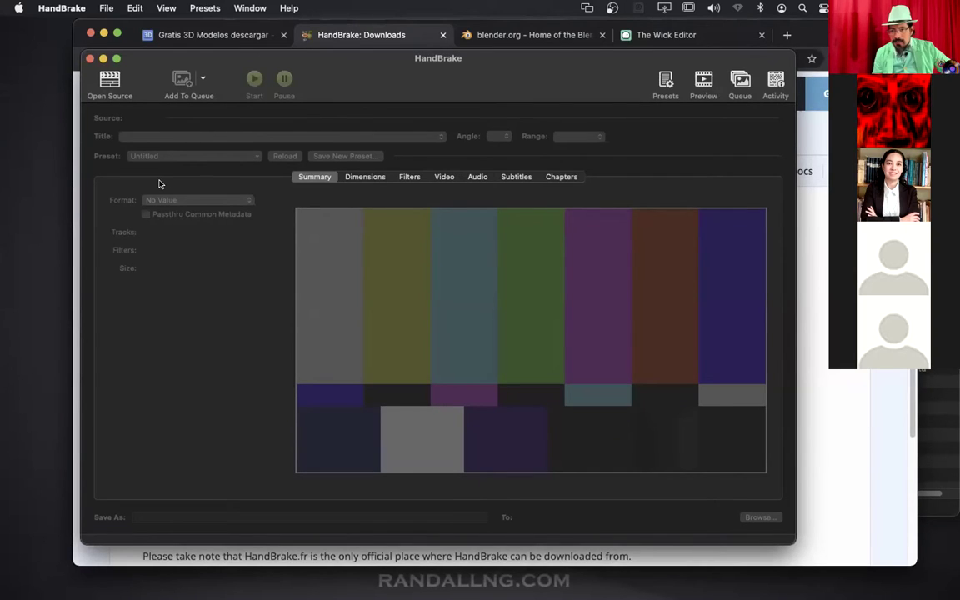
left_click(114, 85)
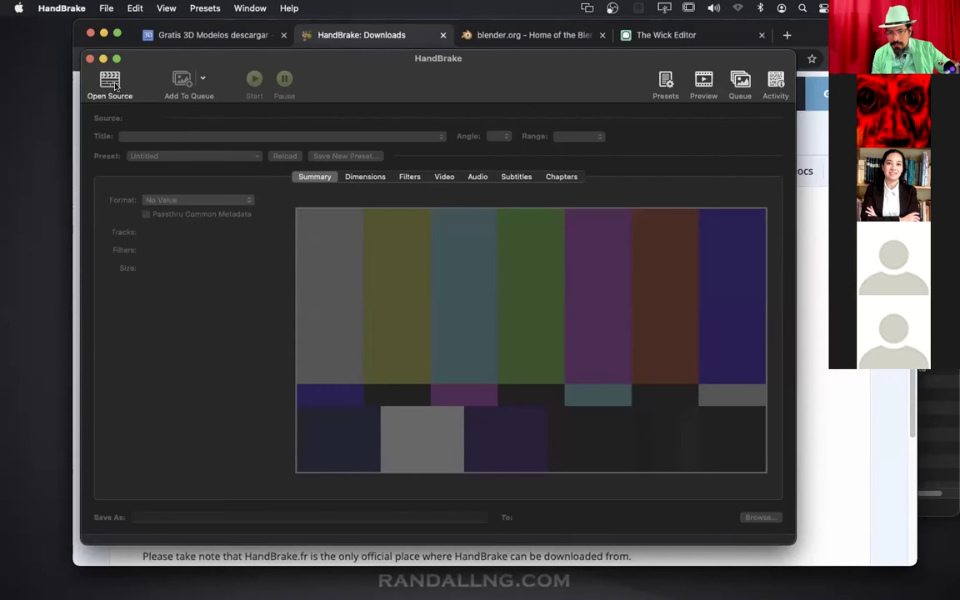
double_click(321, 232)
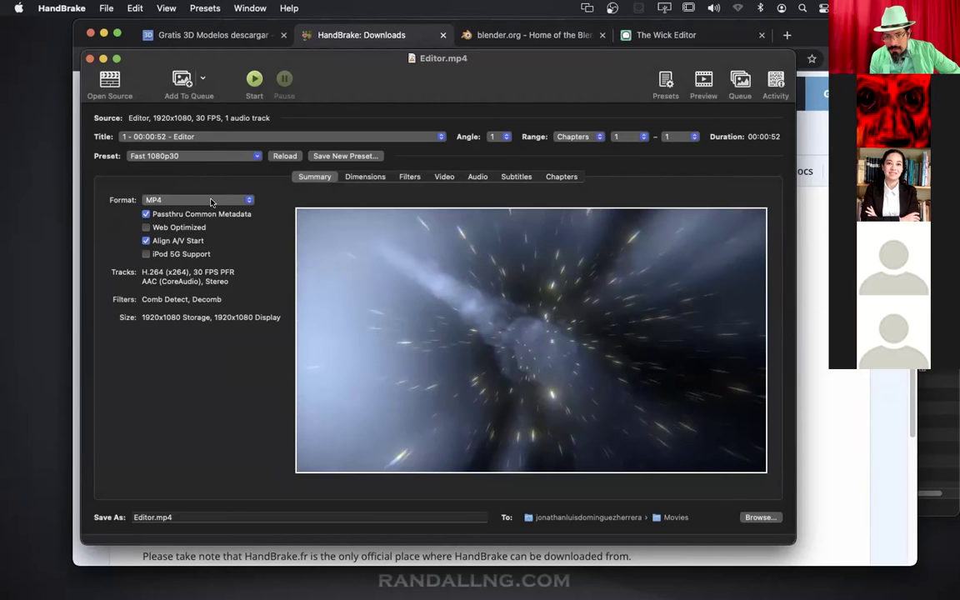
Step: Review the available container formats for Editor.mp4, followed by its dimensions and filter settings
left_click(249, 200)
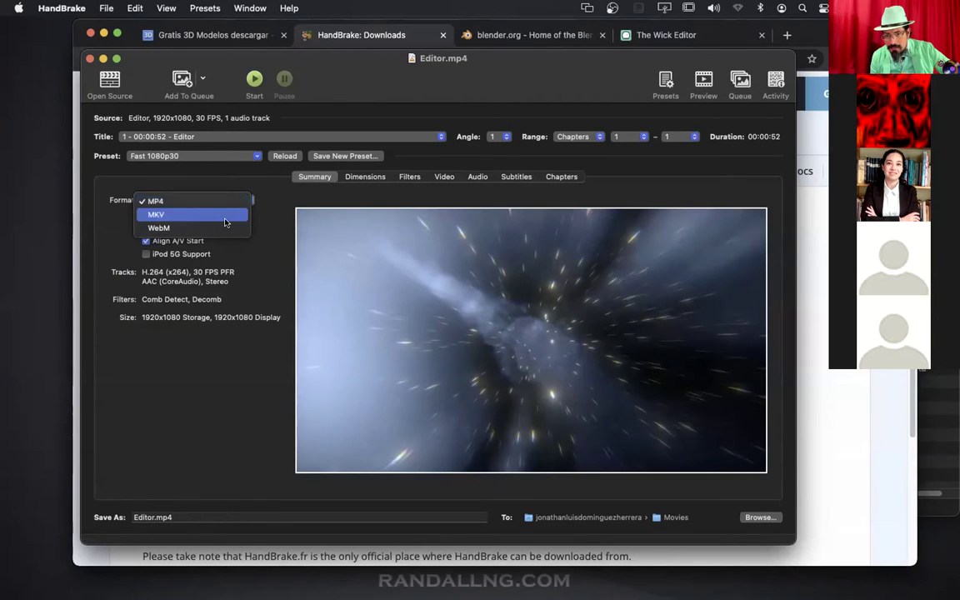
left_click(242, 186)
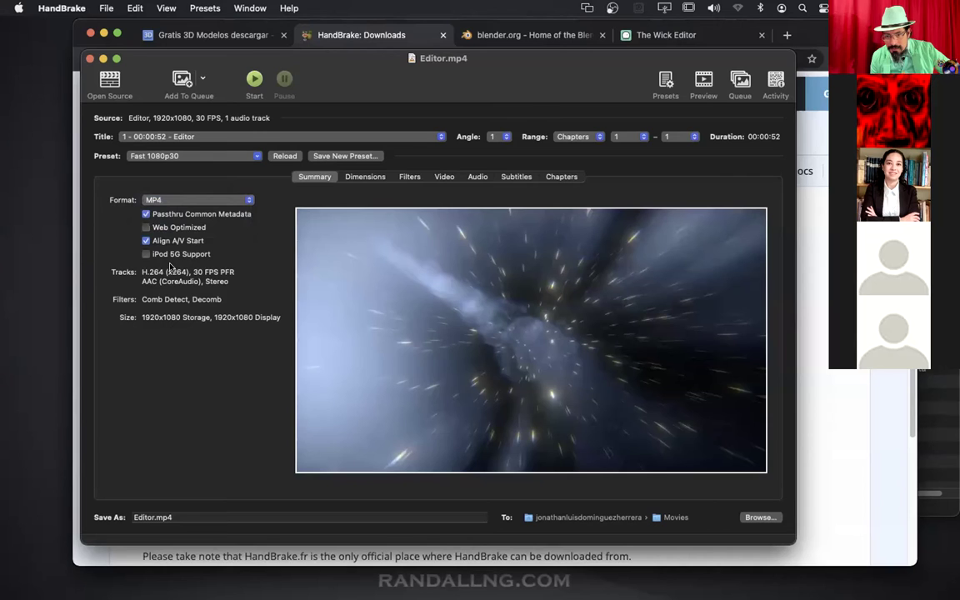
left_click(360, 177)
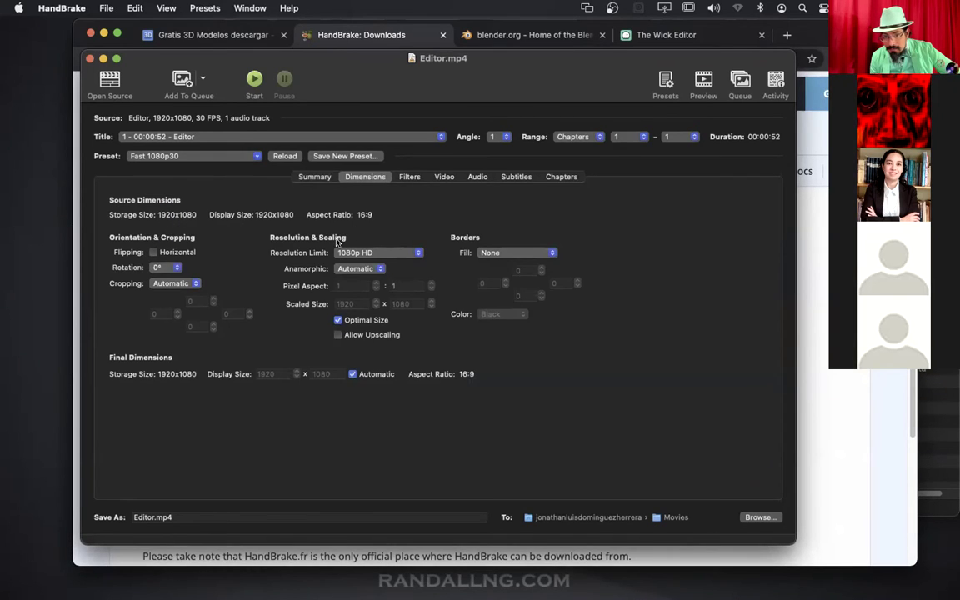
left_click(410, 177)
Step: Set the constant quality of the video encoding to RF 44
left_click(446, 177)
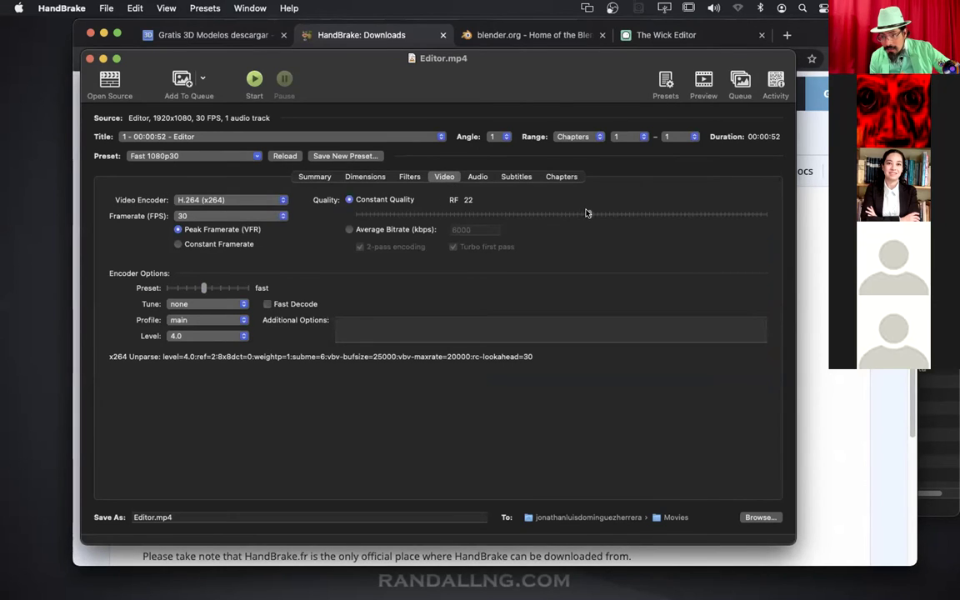
left_click_drag(587, 214, 548, 218)
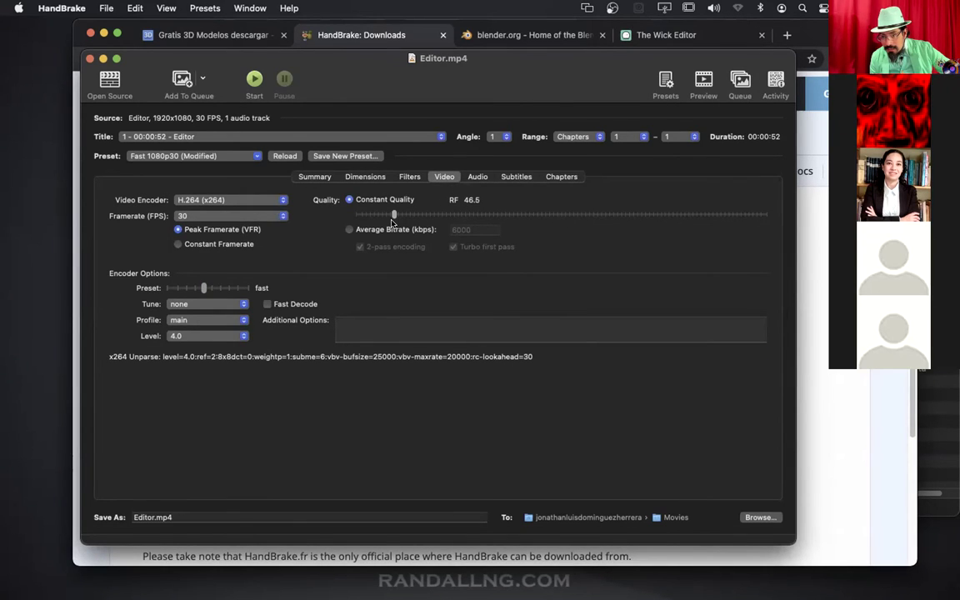
left_click_drag(392, 219, 412, 219)
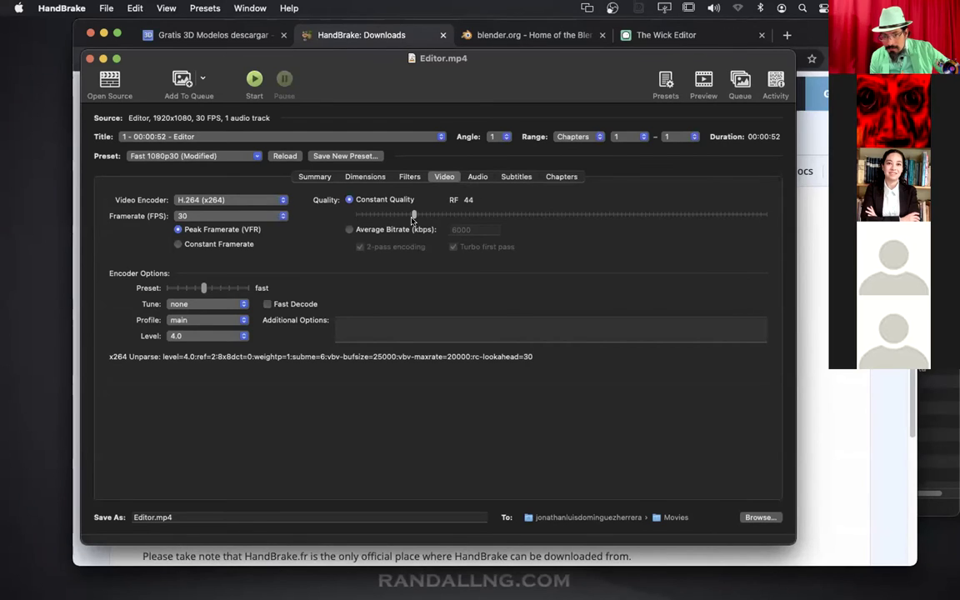
Step: Review the available framerates and video encoders without changing the selection
left_click(284, 216)
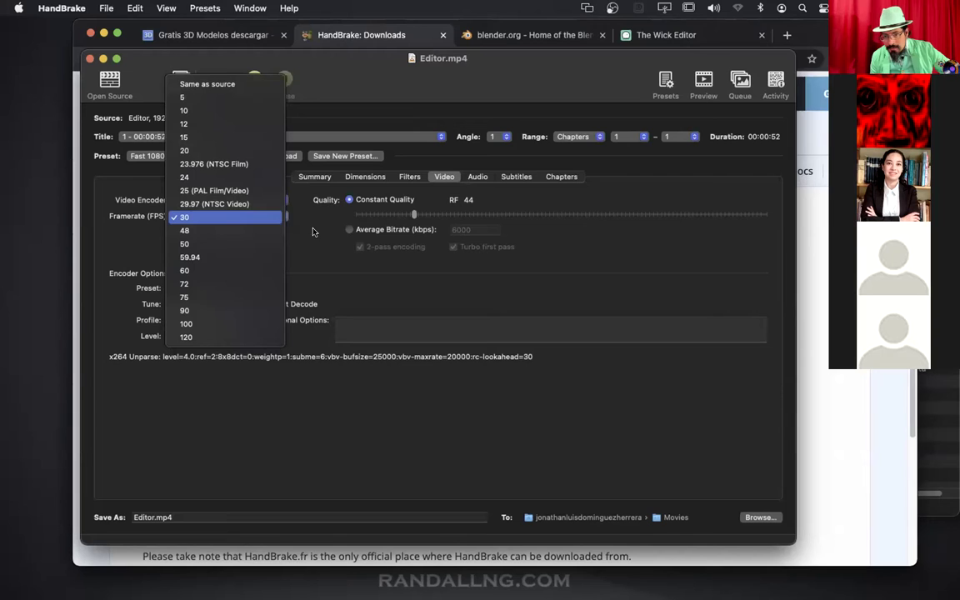
left_click(312, 232)
left_click(282, 201)
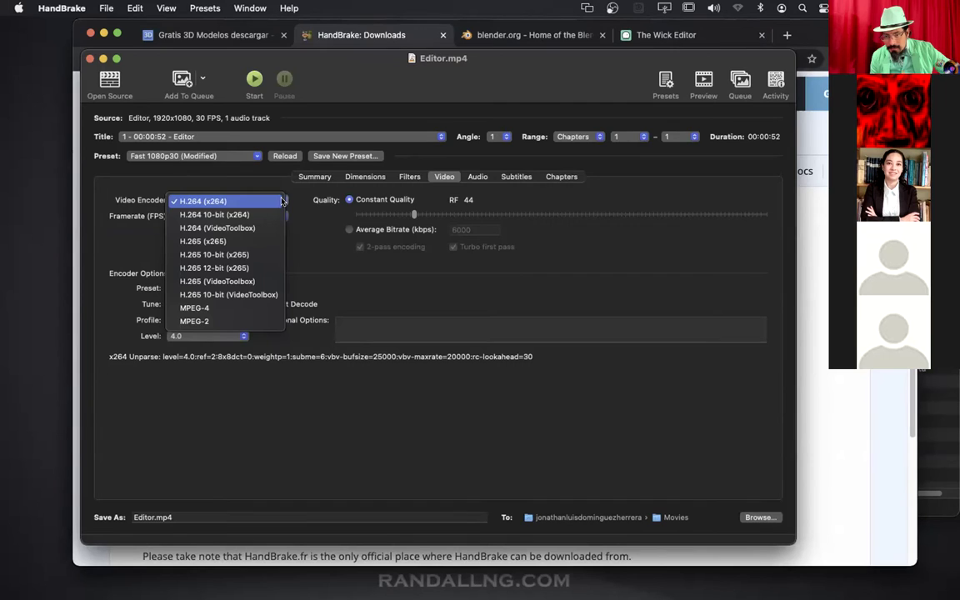
left_click(303, 223)
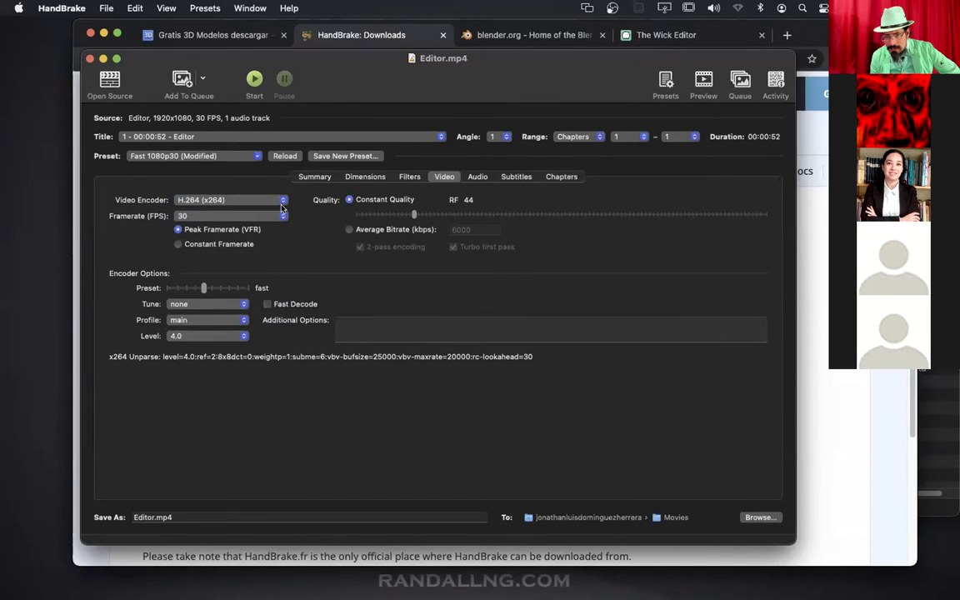
left_click(282, 208)
left_click(296, 250)
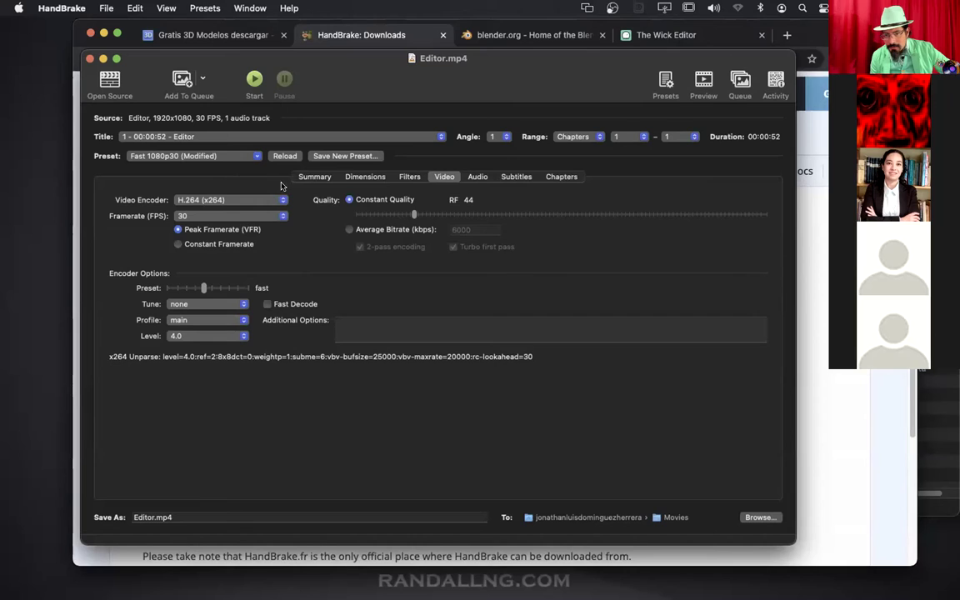
Step: Review the codec choices of the audio track, and the subtitle and chapter settings
left_click(470, 177)
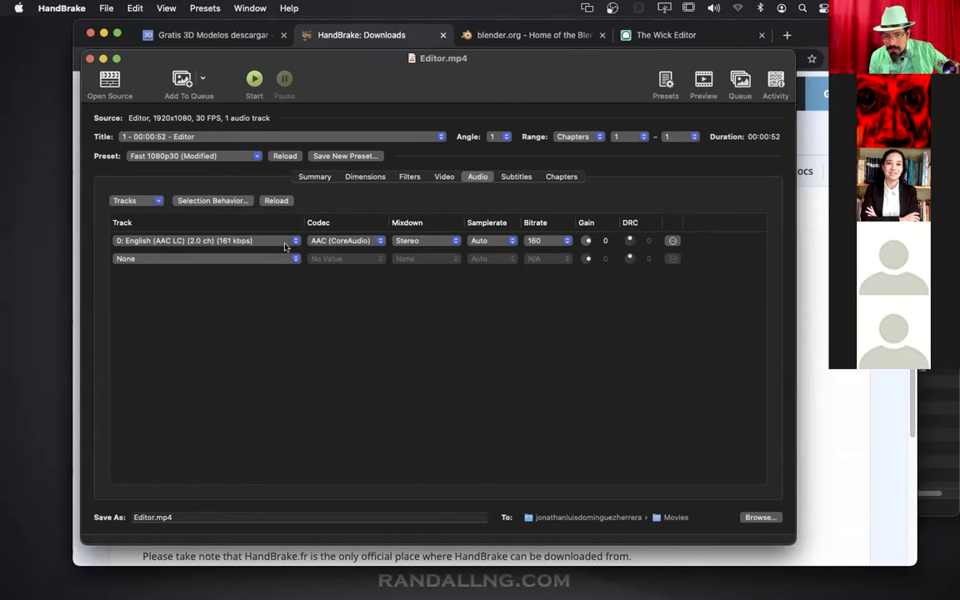
left_click(368, 242)
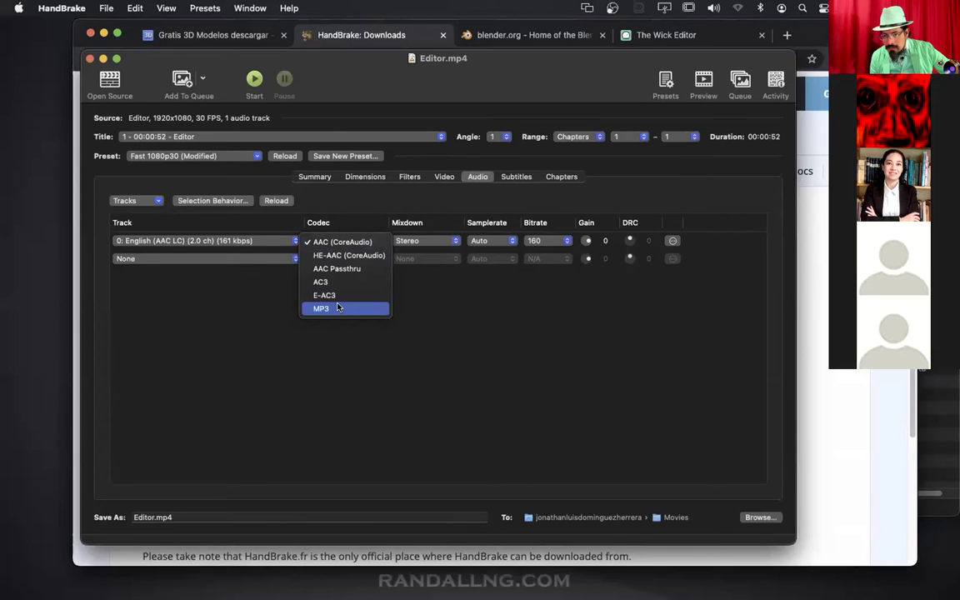
left_click(355, 211)
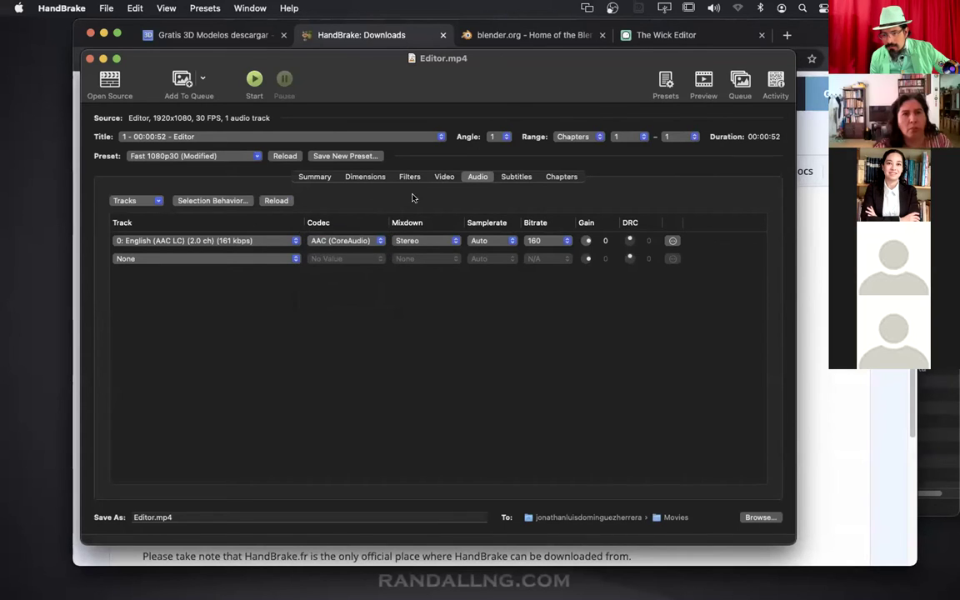
left_click(516, 177)
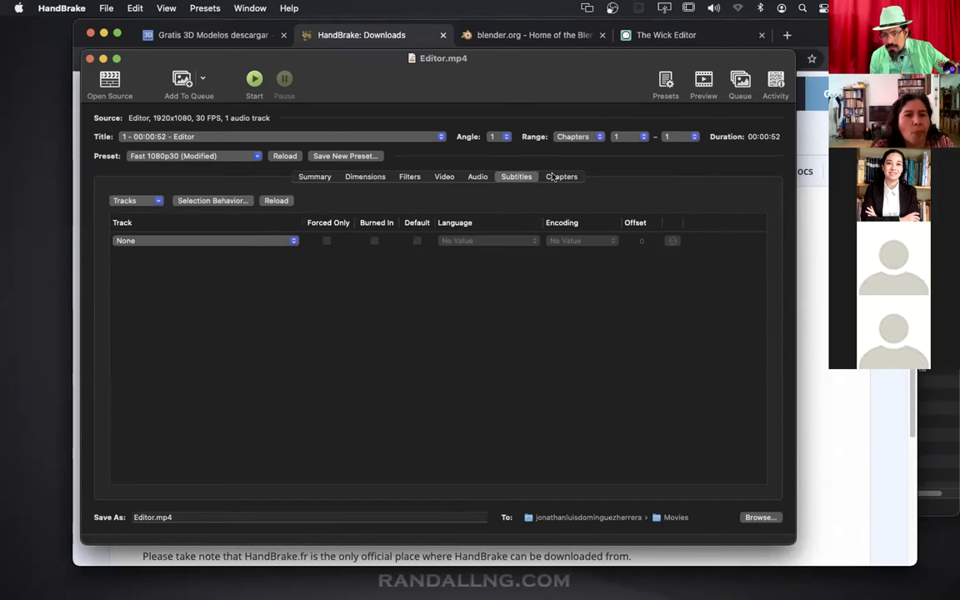
left_click(553, 177)
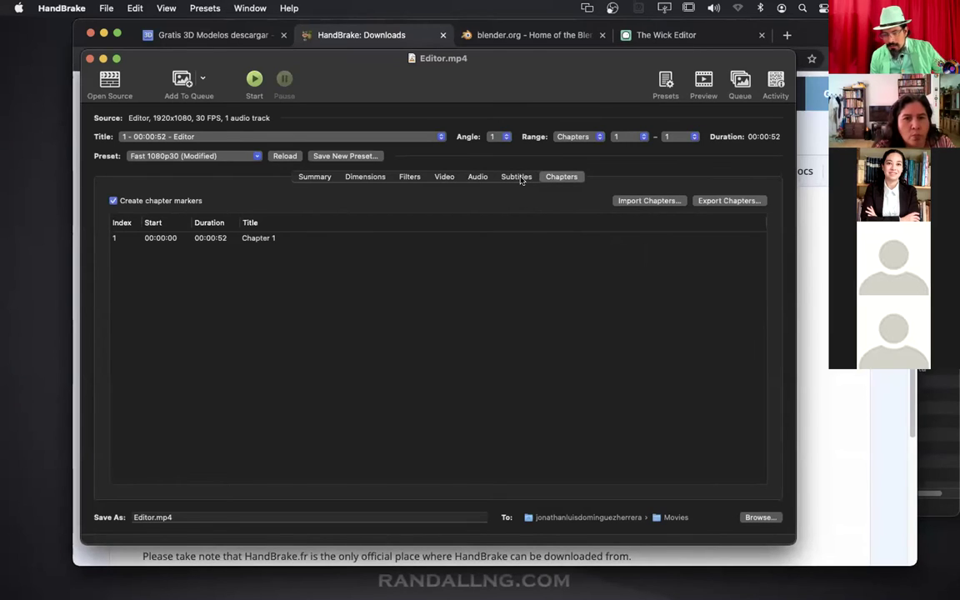
Step: Enable web optimization for the MP4 output in the summary settings
left_click(366, 178)
left_click(310, 178)
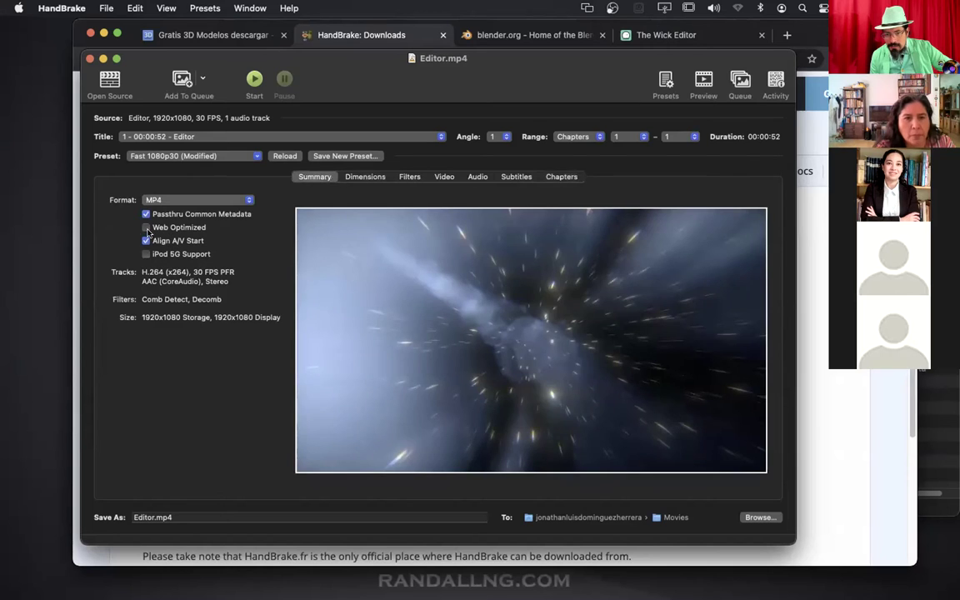
left_click(147, 228)
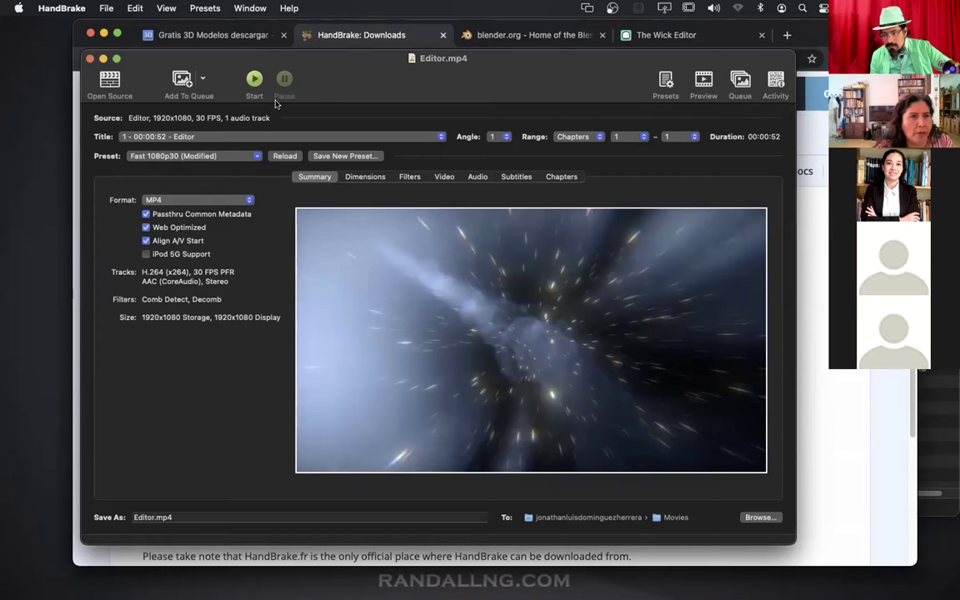
Step: View the encode queue and its available actions, and close the queue window
left_click(740, 84)
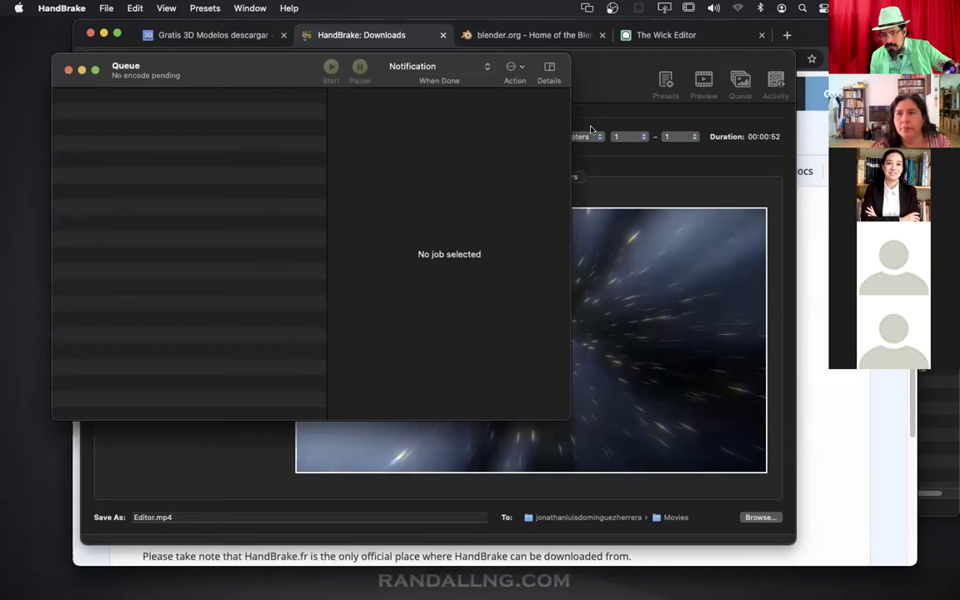
left_click(513, 69)
left_click(443, 129)
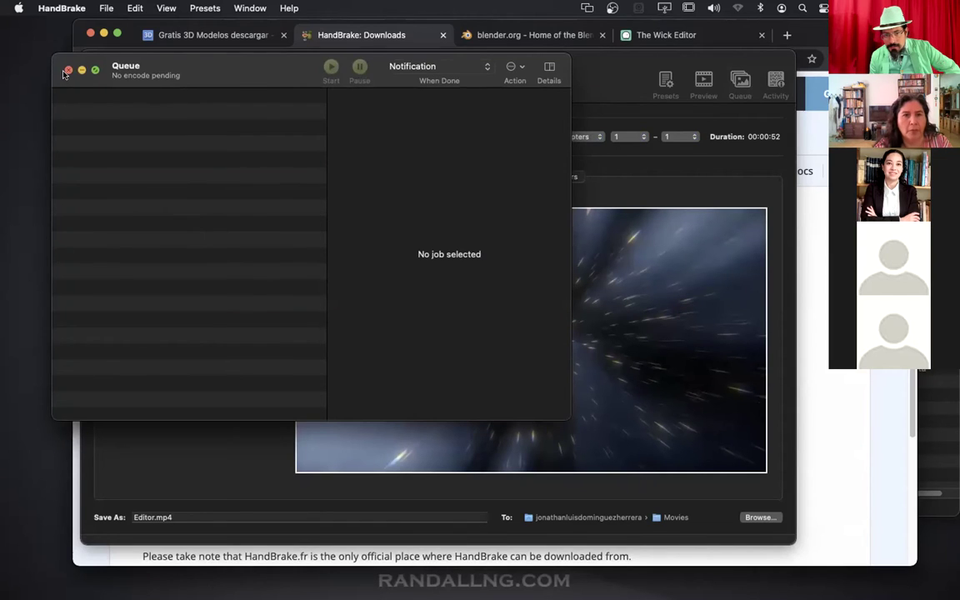
left_click(69, 69)
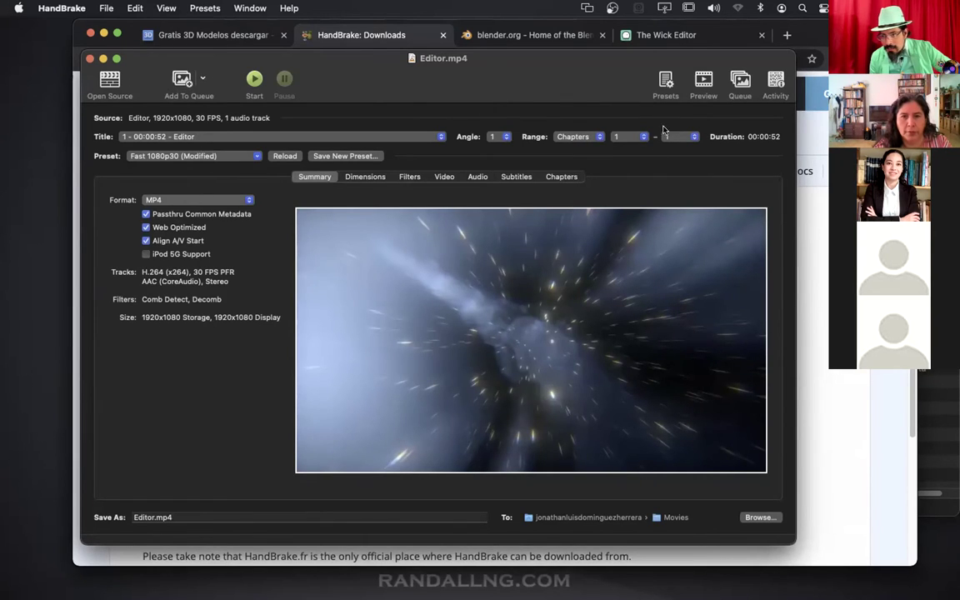
Step: Review the list of General encoding presets and close the HandBrake main window
left_click(666, 92)
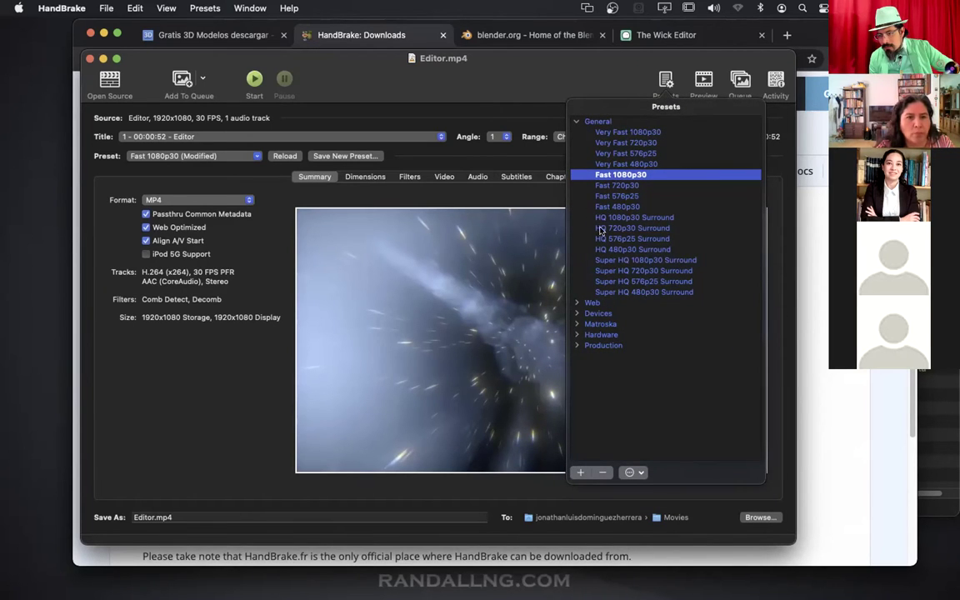
left_click(675, 81)
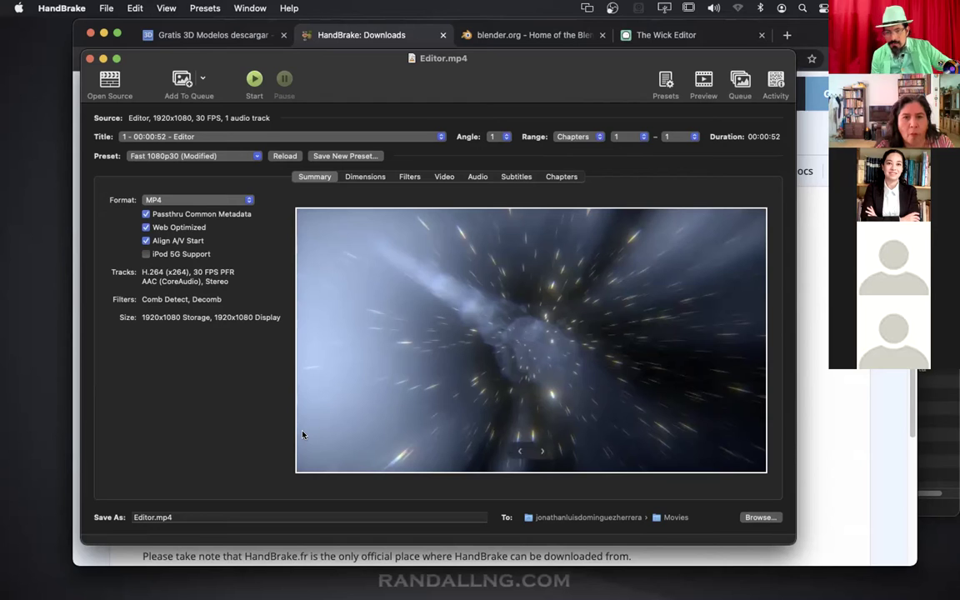
left_click(89, 59)
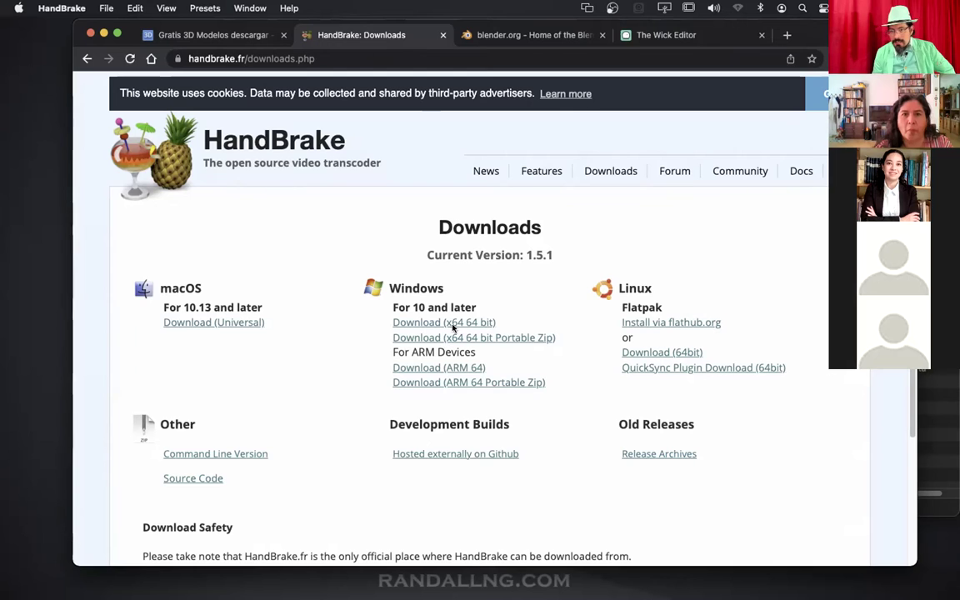
Step: Switch to the Wick Editor website in the browser and look over its home page around the Getting Started with Animation video
left_click(679, 36)
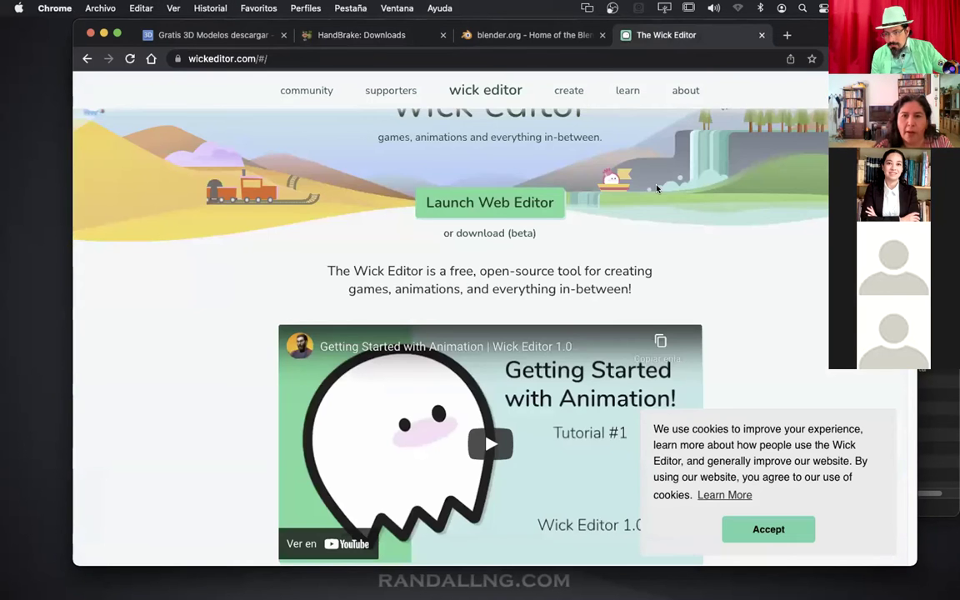
scroll(675, 250, "down", 5)
scroll(675, 250, "up", 3)
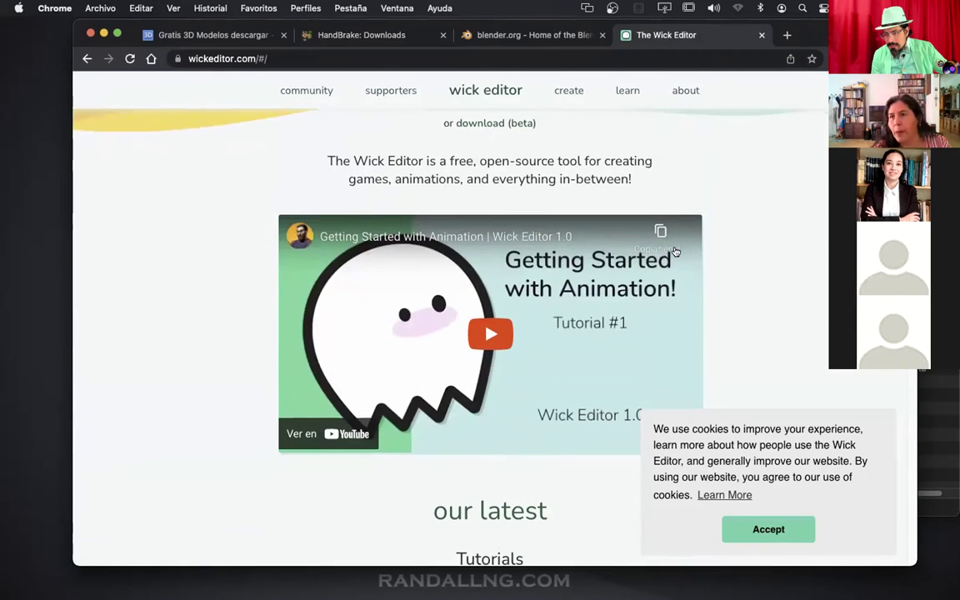
Step: Accept the cookie notice and look over the tutorials, example projects and updates on the Wick Editor home page
scroll(676, 250, "down", 3)
left_click(768, 529)
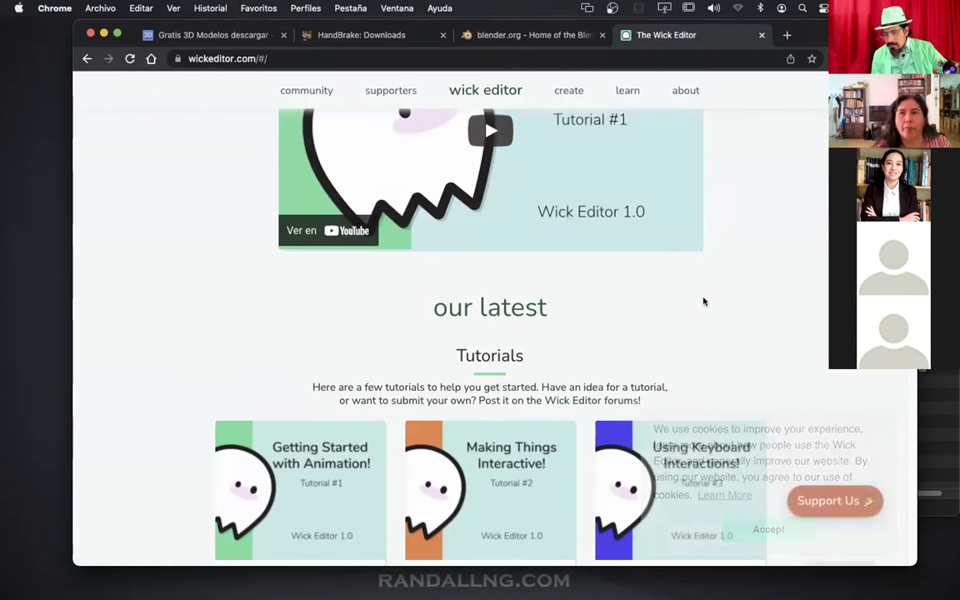
scroll(702, 300, "up", 3)
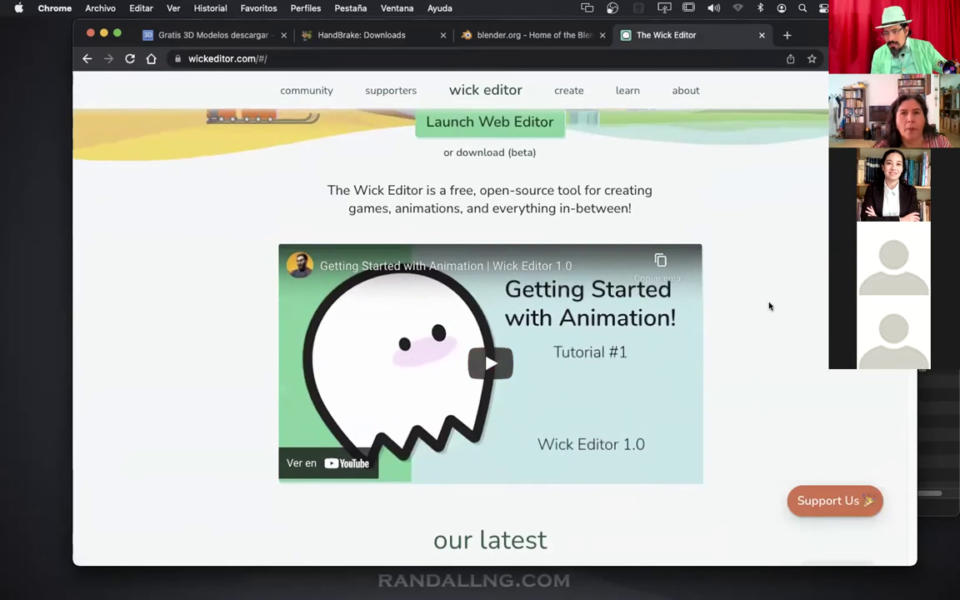
scroll(769, 306, "down", 8)
scroll(769, 305, "down", 10)
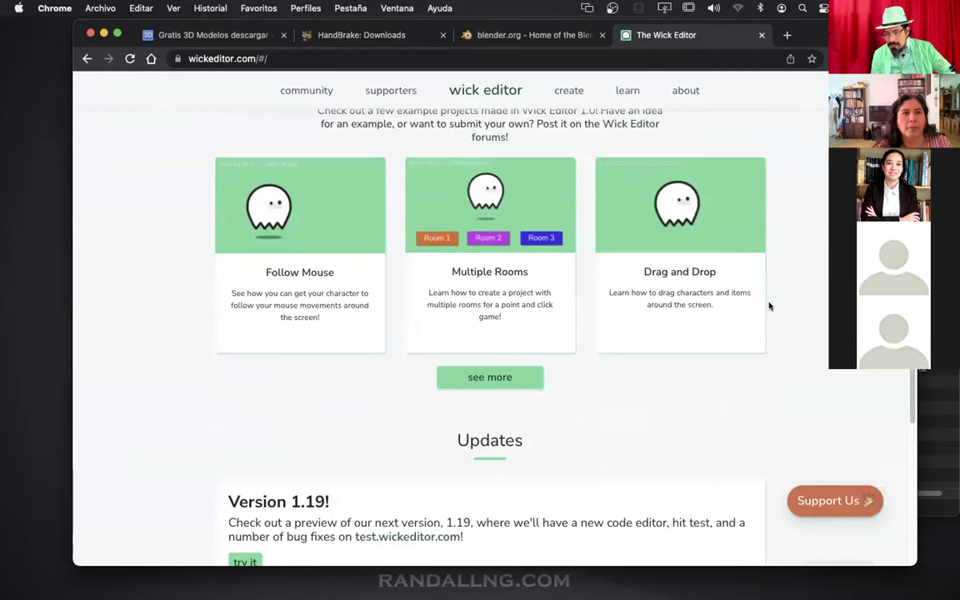
Step: Launch the web version of the Wick Editor and dismiss its welcome dialog
scroll(769, 305, "up", 12)
scroll(769, 305, "up", 10)
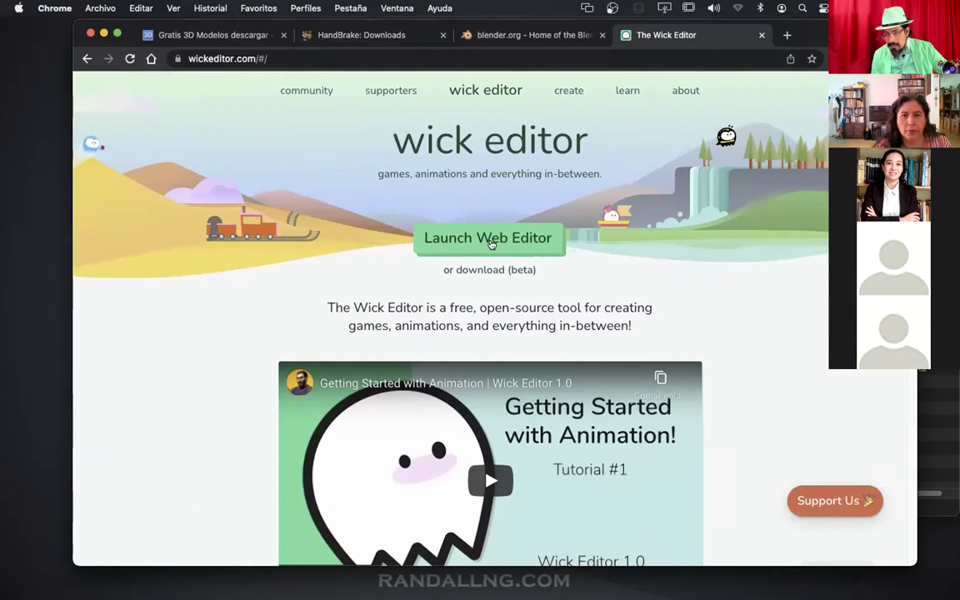
left_click(490, 241)
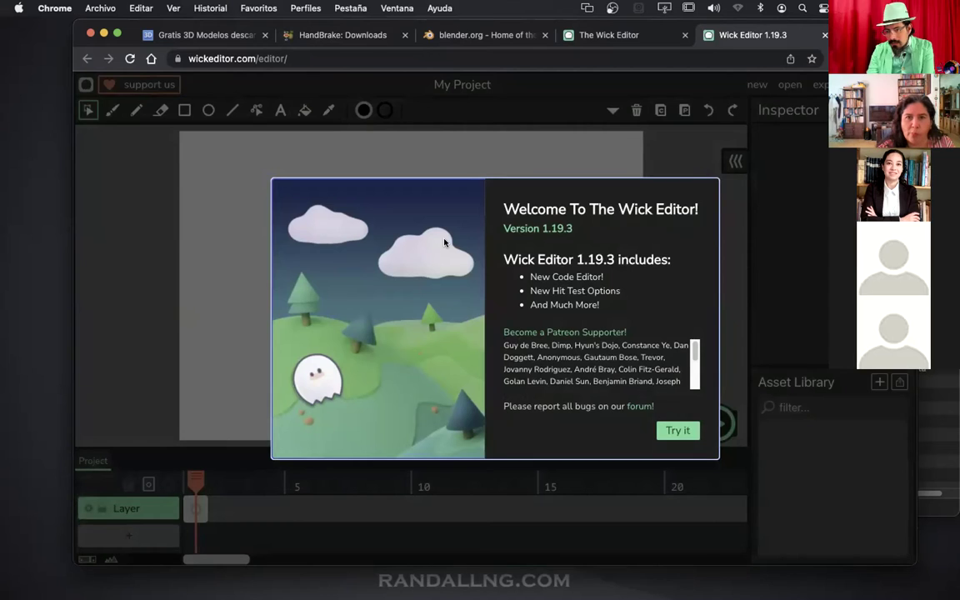
left_click(678, 430)
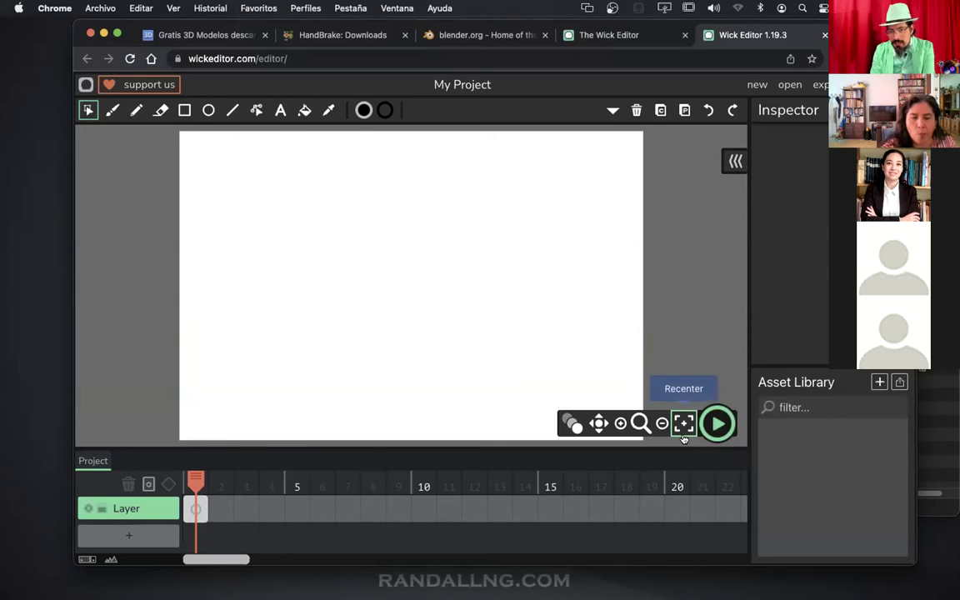
Step: Draw a cartoon man's head on frame 1 with the Brush, including eyes, nose, open mouth, jagged hair, ear, jaw and neck
left_click(113, 111)
mouse_move(335, 193)
left_mouse_down()
mouse_move(348, 240)
mouse_move(334, 194)
mouse_move(394, 189)
mouse_move(391, 252)
mouse_move(394, 190)
left_mouse_up()
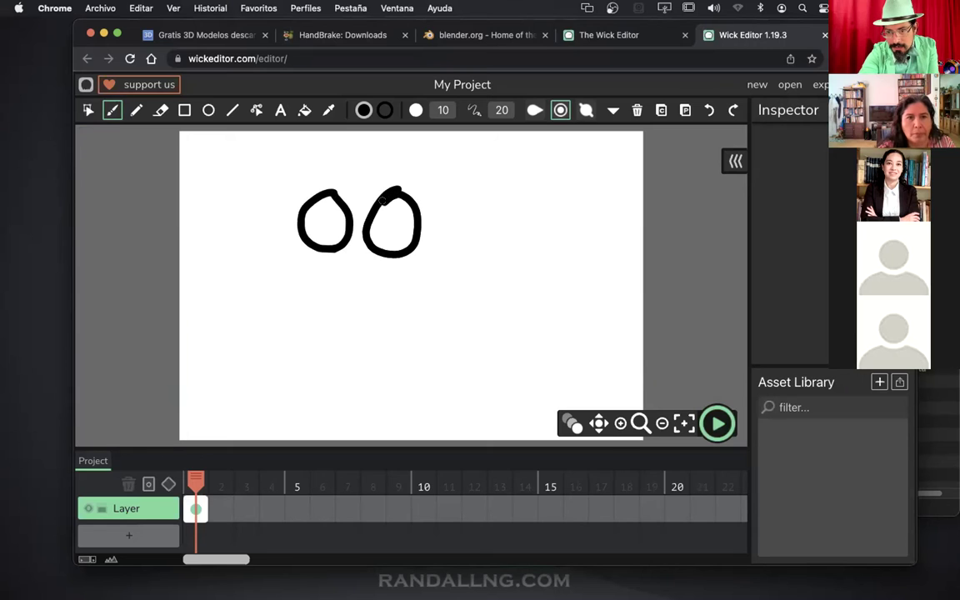
left_click(327, 222)
mouse_move(353, 252)
left_mouse_down()
mouse_move(308, 303)
mouse_move(357, 291)
mouse_move(384, 314)
mouse_move(412, 303)
mouse_move(401, 355)
mouse_move(359, 321)
left_mouse_up()
mouse_move(290, 140)
left_mouse_down()
mouse_move(261, 188)
mouse_move(393, 176)
left_mouse_up()
mouse_move(279, 146)
left_mouse_down()
mouse_move(342, 133)
mouse_move(492, 163)
mouse_move(483, 200)
mouse_move(354, 159)
left_mouse_up()
mouse_move(460, 238)
left_mouse_down()
mouse_move(492, 250)
mouse_move(457, 282)
left_mouse_up()
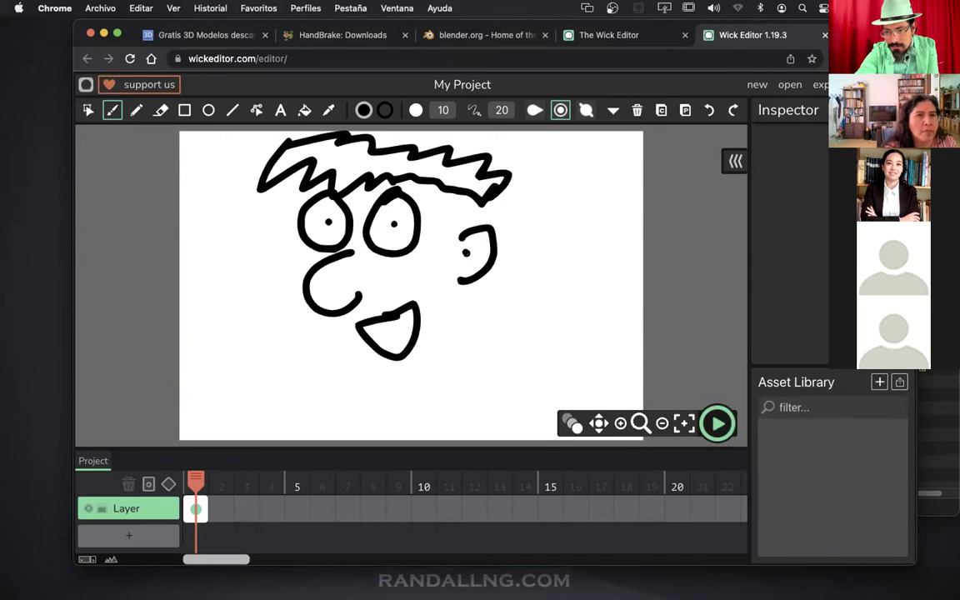
mouse_move(450, 196)
left_mouse_down()
mouse_move(472, 209)
mouse_move(472, 243)
mouse_move(506, 249)
mouse_move(500, 275)
left_mouse_up()
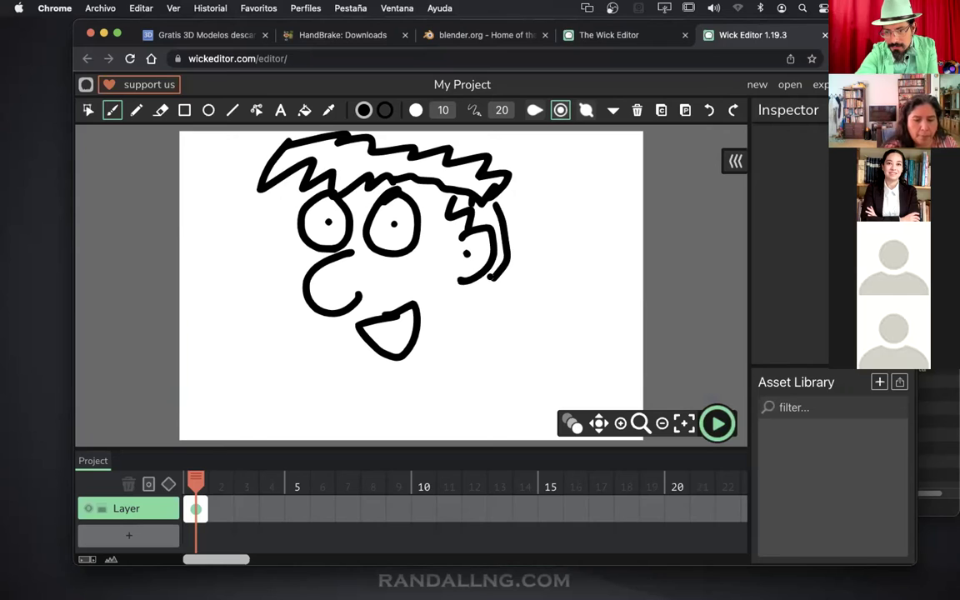
mouse_move(340, 317)
left_mouse_down()
mouse_move(355, 379)
mouse_move(420, 394)
mouse_move(479, 329)
left_mouse_up()
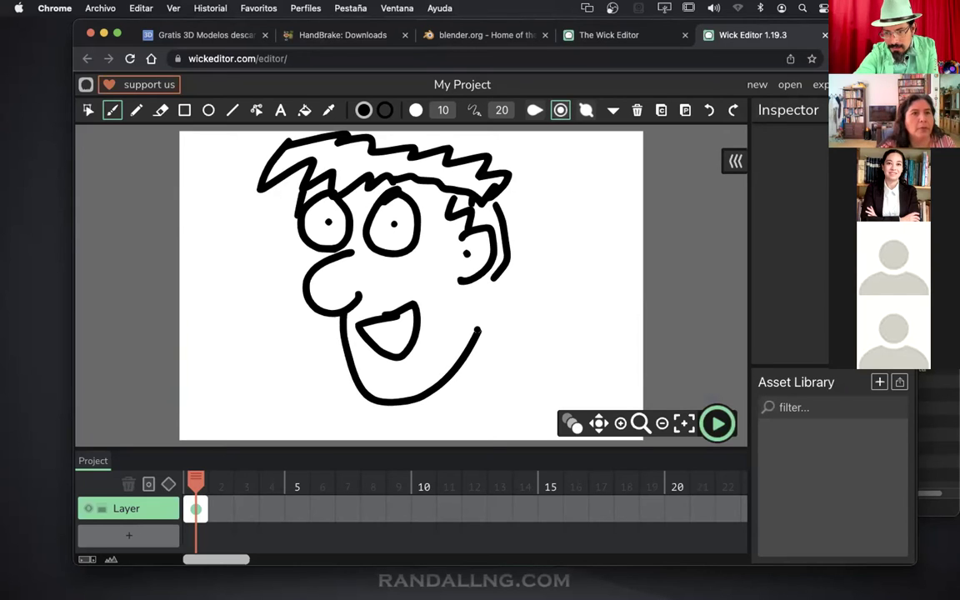
left_click_drag(484, 286, 501, 400)
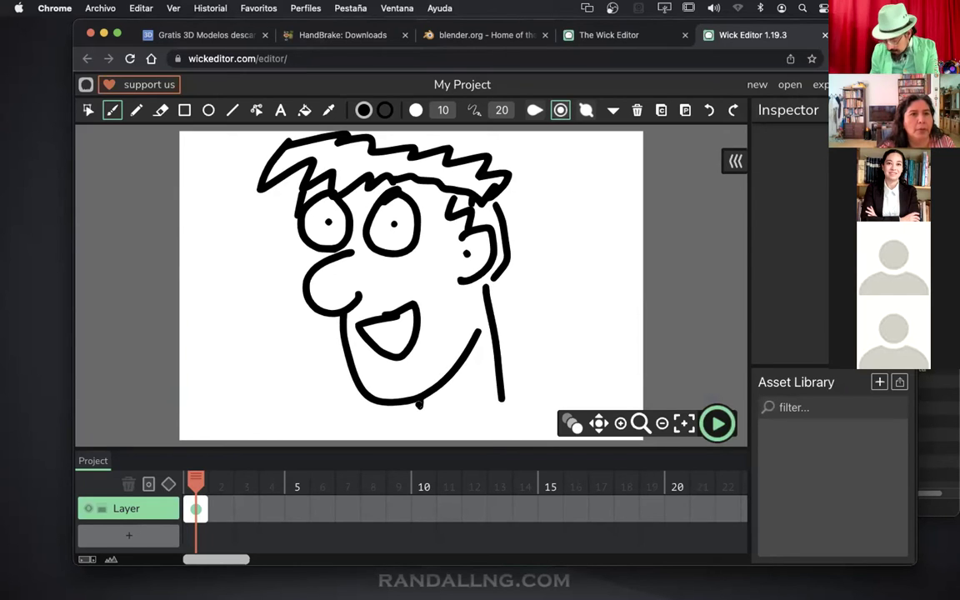
Step: Add an empty frame 2 to the layer and turn on onion skinning to show the first drawing
left_click(220, 509)
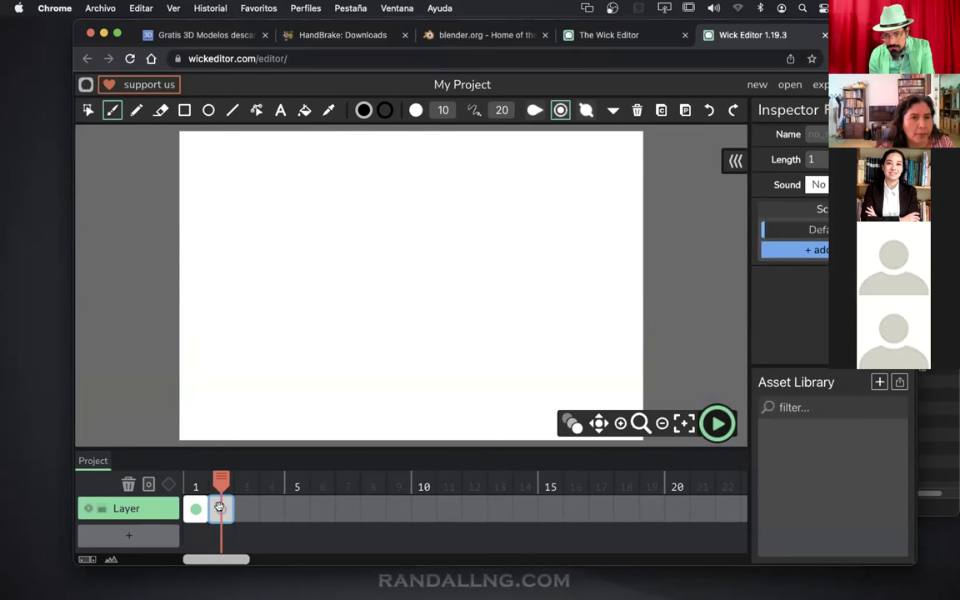
mouse_move(219, 480)
left_mouse_down()
mouse_move(195, 481)
mouse_move(247, 481)
mouse_move(216, 481)
left_mouse_up()
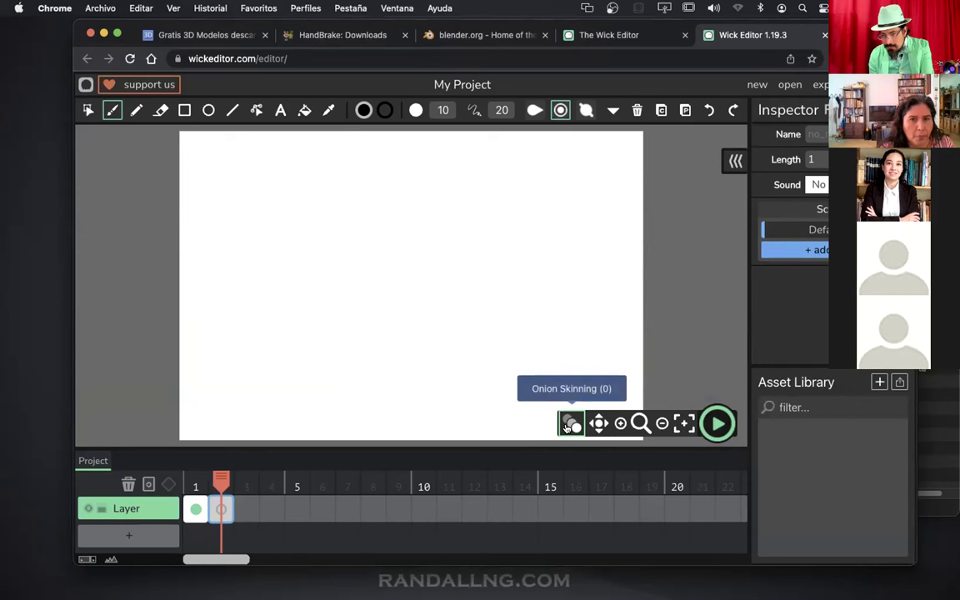
left_click(569, 426)
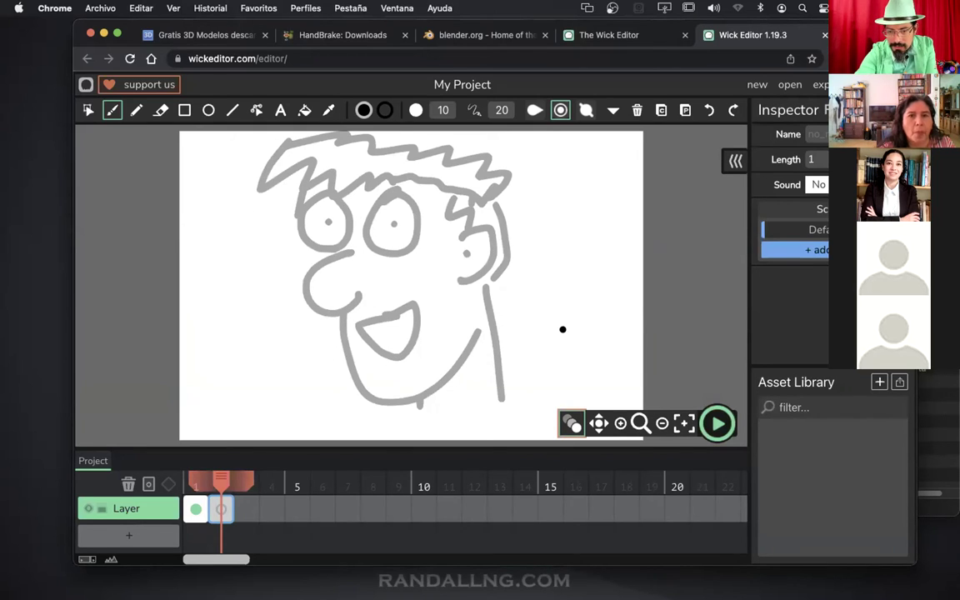
Step: Redraw the head on frame 2 over the onion skin with small variations and a squarer mouth
mouse_move(348, 311)
left_mouse_down()
mouse_move(342, 349)
mouse_move(371, 406)
mouse_move(412, 401)
mouse_move(469, 344)
left_mouse_up()
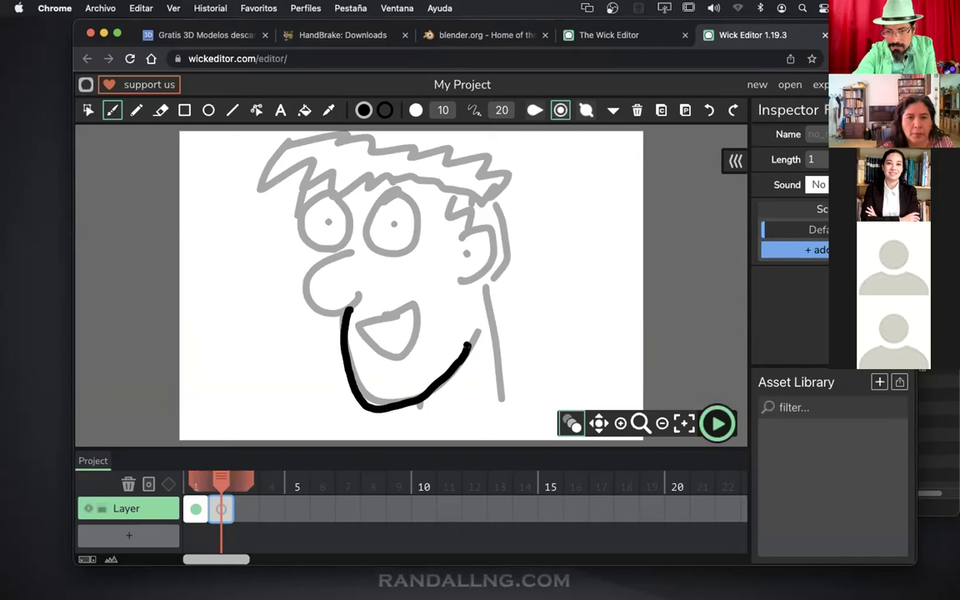
mouse_move(352, 323)
left_mouse_down()
mouse_move(411, 312)
mouse_move(416, 334)
mouse_move(378, 354)
mouse_move(367, 327)
left_mouse_up()
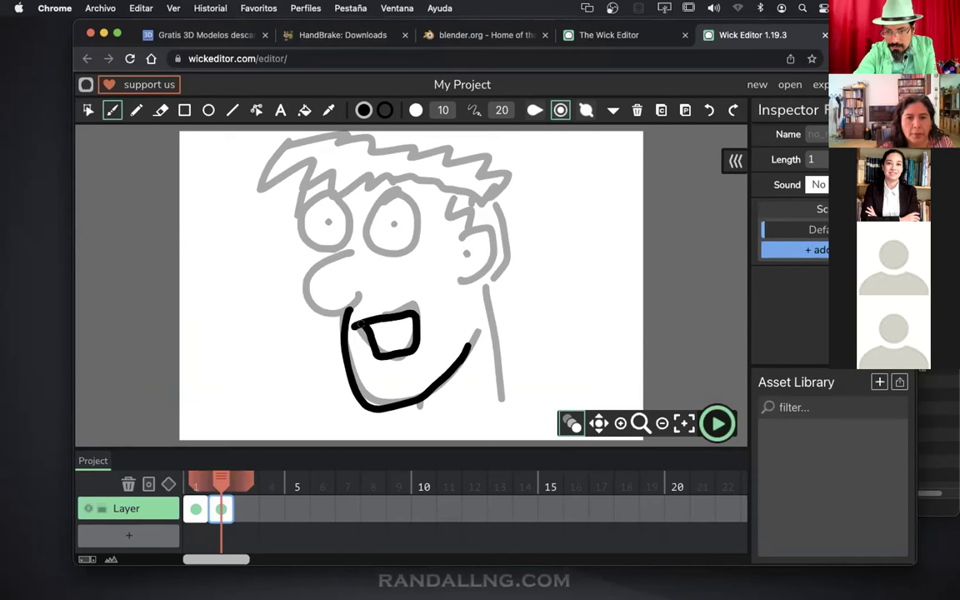
mouse_move(395, 199)
left_mouse_down()
mouse_move(380, 248)
mouse_move(415, 238)
mouse_move(390, 199)
left_mouse_up()
mouse_move(332, 204)
left_mouse_down()
mouse_move(310, 221)
mouse_move(329, 250)
mouse_move(350, 223)
mouse_move(334, 204)
left_mouse_up()
mouse_move(352, 265)
left_mouse_down()
mouse_move(308, 279)
mouse_move(342, 310)
left_mouse_up()
mouse_move(462, 240)
left_mouse_down()
mouse_move(496, 251)
mouse_move(447, 277)
mouse_move(472, 263)
left_mouse_up()
mouse_move(451, 190)
left_mouse_down()
mouse_move(464, 244)
mouse_move(489, 250)
mouse_move(484, 284)
mouse_move(515, 255)
mouse_move(489, 200)
mouse_move(470, 194)
mouse_move(508, 175)
mouse_move(395, 143)
mouse_move(326, 137)
mouse_move(256, 169)
mouse_move(285, 169)
mouse_move(333, 197)
mouse_move(431, 179)
left_mouse_up()
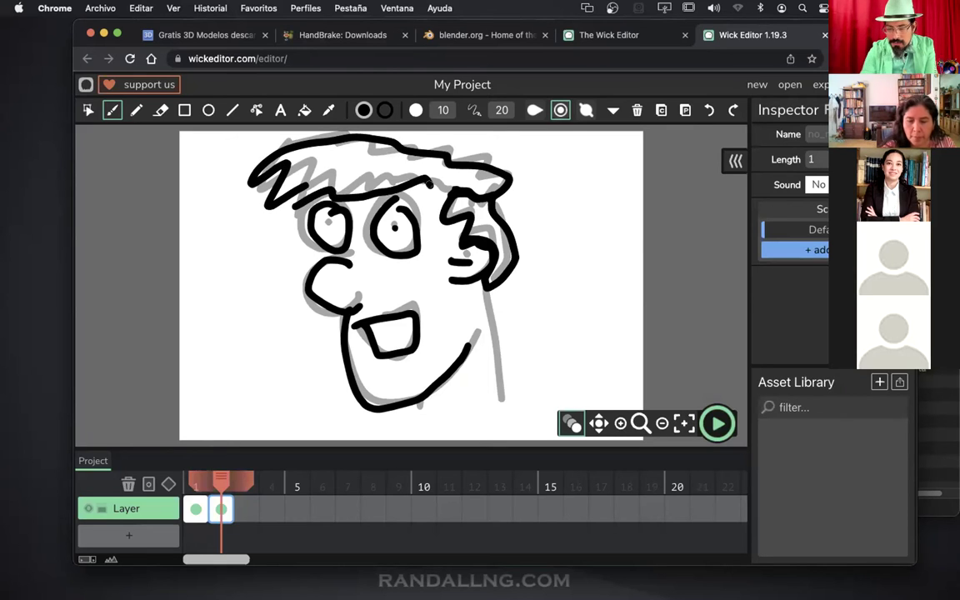
left_click_drag(483, 287, 504, 402)
left_click_drag(420, 397, 422, 427)
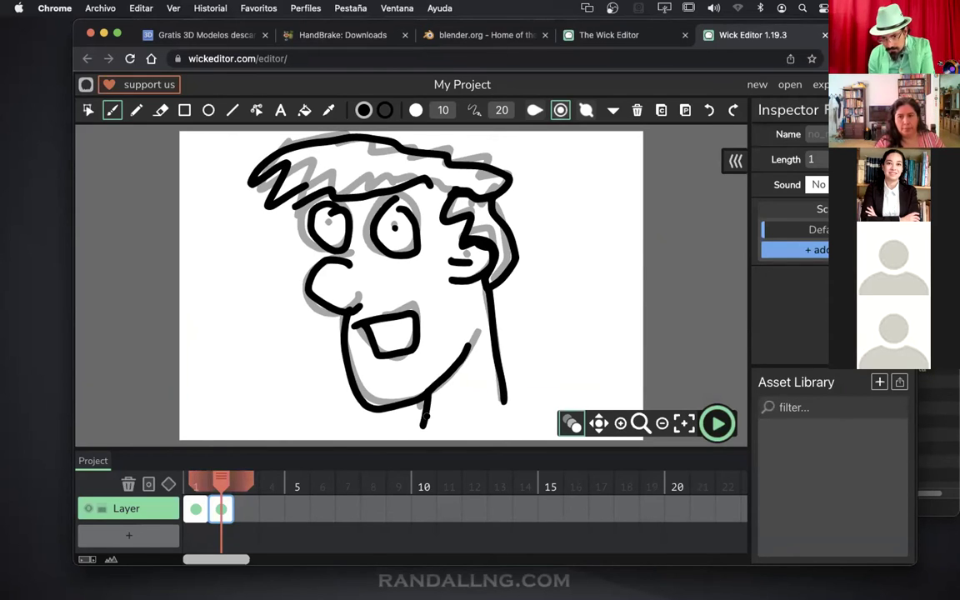
Step: Add frame 3 and redraw the whole head over the onion skin with slightly shifted features and fuller, wavy hair
left_click(243, 508)
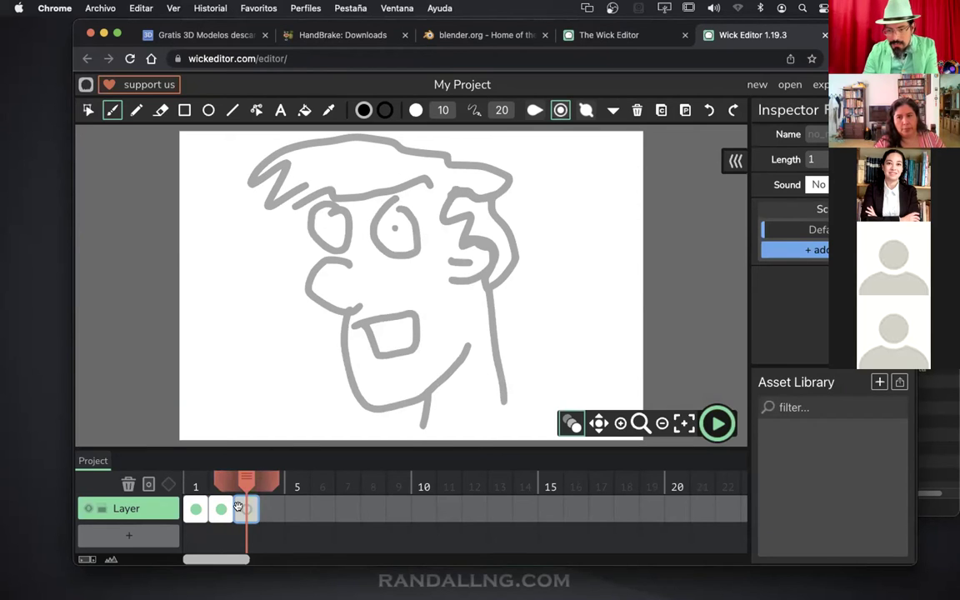
left_click(331, 225)
mouse_move(367, 266)
left_mouse_down()
mouse_move(328, 270)
mouse_move(317, 305)
mouse_move(368, 311)
left_mouse_up()
mouse_move(338, 208)
left_mouse_down()
mouse_move(324, 237)
mouse_move(346, 243)
mouse_move(335, 210)
mouse_move(397, 202)
mouse_move(371, 232)
mouse_move(421, 242)
left_mouse_up()
left_click_drag(421, 242, 375, 224)
left_click(396, 233)
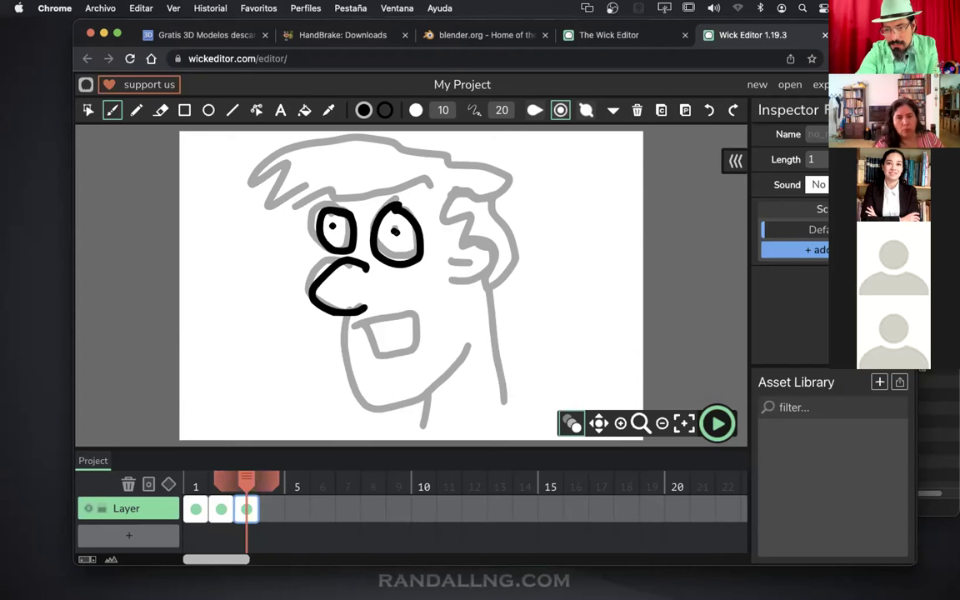
mouse_move(350, 330)
left_mouse_down()
mouse_move(425, 315)
mouse_move(406, 360)
mouse_move(373, 326)
left_mouse_up()
mouse_move(345, 322)
left_mouse_down()
mouse_move(341, 365)
mouse_move(359, 392)
mouse_move(427, 399)
mouse_move(475, 346)
left_mouse_up()
left_click_drag(424, 397, 427, 431)
left_click_drag(485, 289, 501, 406)
mouse_move(465, 243)
left_mouse_down()
mouse_move(466, 287)
mouse_move(472, 265)
left_mouse_up()
mouse_move(469, 192)
left_mouse_down()
mouse_move(442, 215)
mouse_move(457, 254)
left_mouse_up()
mouse_move(501, 198)
left_mouse_down()
mouse_move(520, 247)
mouse_move(490, 293)
left_mouse_up()
mouse_move(508, 183)
left_mouse_down()
mouse_move(377, 135)
mouse_move(287, 150)
mouse_move(235, 189)
mouse_move(276, 214)
mouse_move(329, 193)
mouse_move(450, 197)
left_mouse_up()
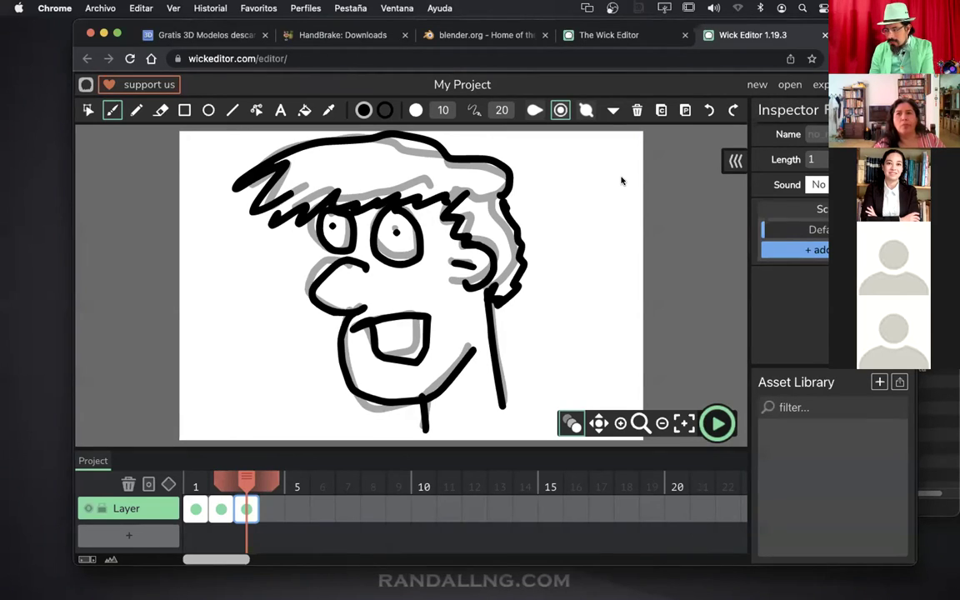
Step: Add frame 4 and redraw the head over the onion skin with lowered pupils, a pointed open mouth and jagged hair
left_click(274, 506)
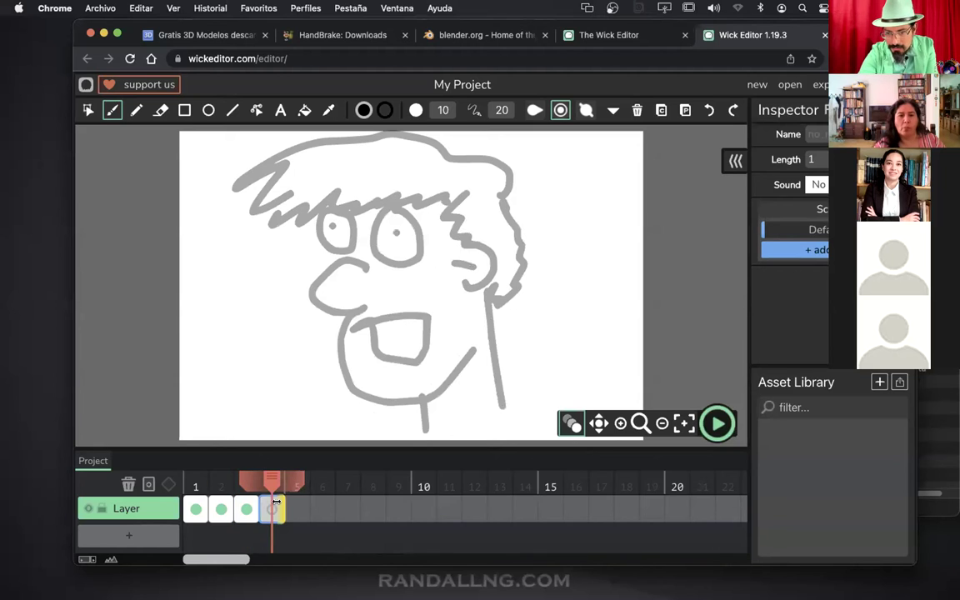
mouse_move(367, 261)
left_mouse_down()
mouse_move(328, 270)
mouse_move(307, 307)
mouse_move(337, 316)
mouse_move(370, 310)
left_mouse_up()
mouse_move(380, 223)
left_mouse_down()
mouse_move(393, 264)
mouse_move(422, 246)
mouse_move(404, 221)
mouse_move(396, 218)
mouse_move(395, 248)
mouse_move(336, 218)
mouse_move(357, 253)
left_mouse_up()
left_click(395, 247)
left_click(357, 234)
mouse_move(252, 158)
left_mouse_down()
mouse_move(267, 205)
mouse_move(317, 222)
mouse_move(395, 200)
mouse_move(477, 224)
left_mouse_up()
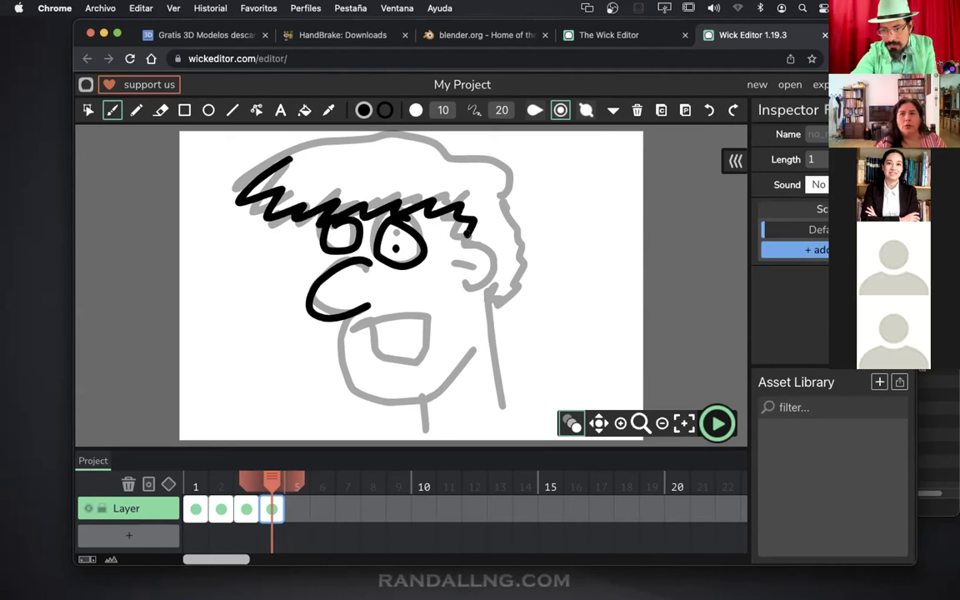
mouse_move(371, 327)
left_mouse_down()
mouse_move(416, 320)
mouse_move(407, 368)
mouse_move(362, 338)
mouse_move(352, 303)
mouse_move(340, 369)
mouse_move(386, 410)
mouse_move(448, 369)
left_mouse_up()
mouse_move(463, 215)
left_mouse_down()
mouse_move(483, 221)
mouse_move(471, 295)
left_mouse_up()
left_click_drag(452, 262, 466, 264)
mouse_move(282, 142)
left_mouse_down()
mouse_move(286, 167)
mouse_move(261, 161)
mouse_move(285, 146)
mouse_move(404, 144)
mouse_move(479, 181)
mouse_move(508, 179)
mouse_move(533, 248)
mouse_move(515, 289)
mouse_move(479, 310)
mouse_move(508, 388)
left_mouse_up()
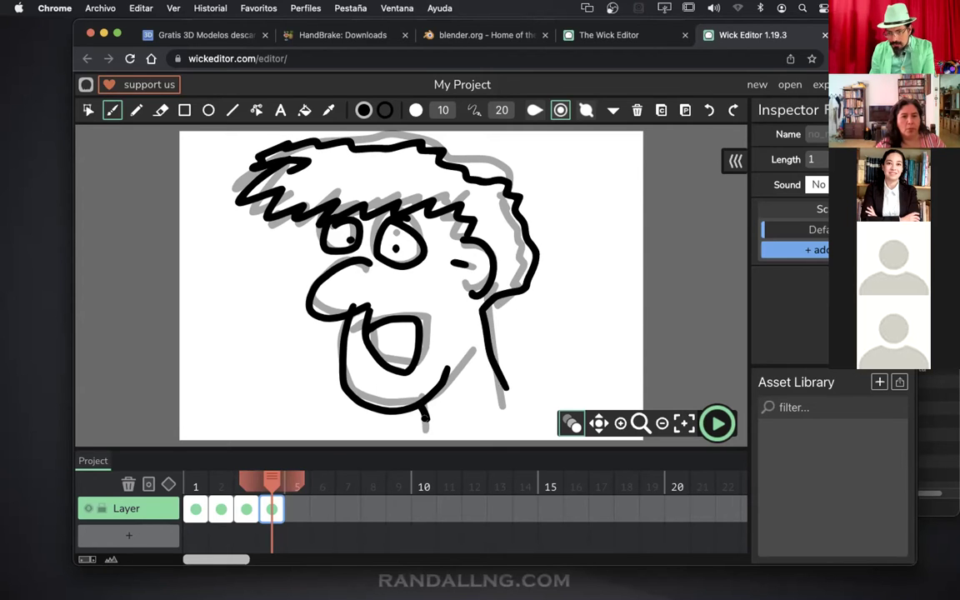
Step: Preview the animation from frame 1, stop it, and move the playhead to frame 2 to compare the onion-skinned drawings
left_click(200, 485)
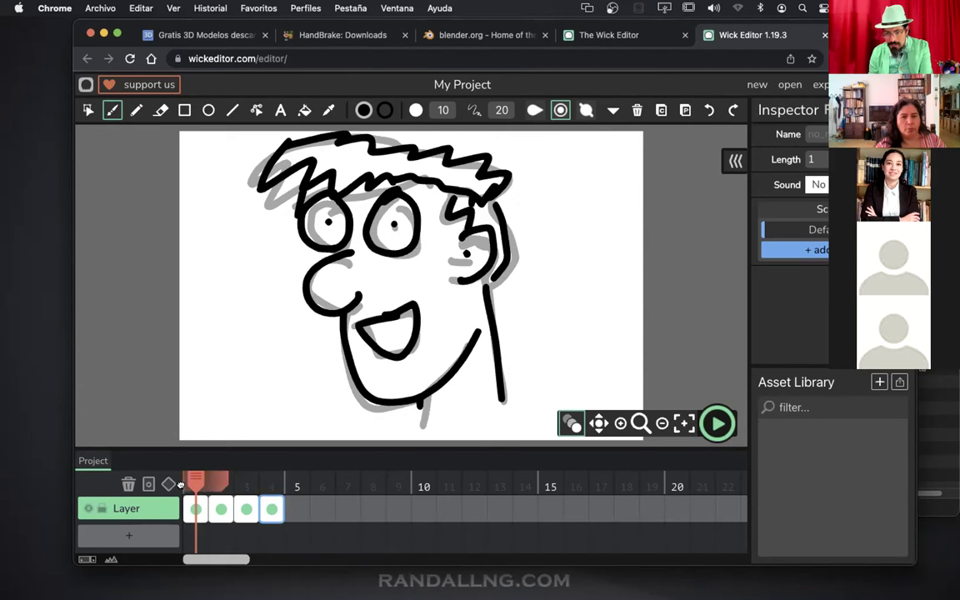
left_click(718, 423)
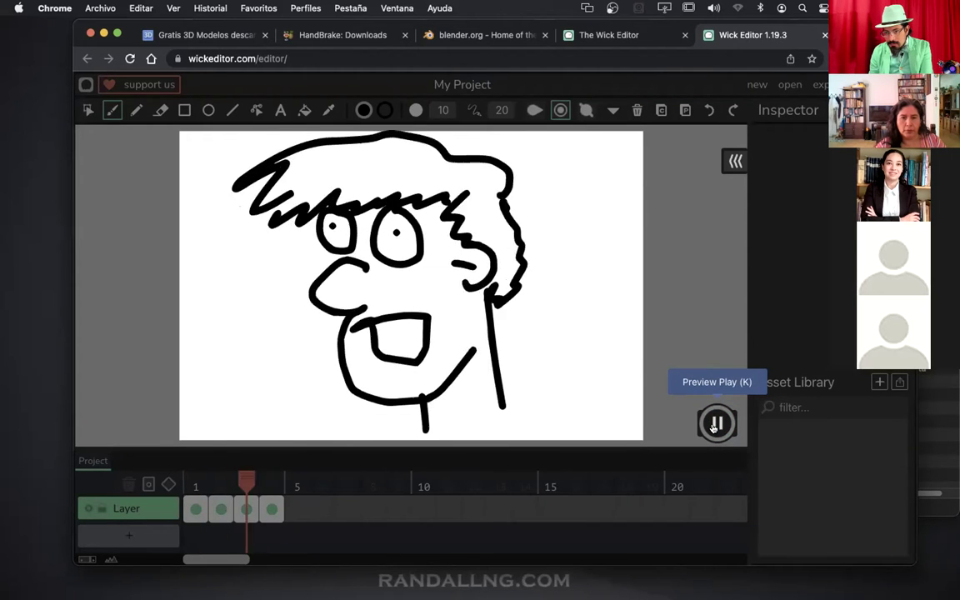
left_click(717, 424)
left_click(574, 428)
mouse_move(195, 480)
left_mouse_down()
mouse_move(271, 480)
mouse_move(200, 479)
left_mouse_up()
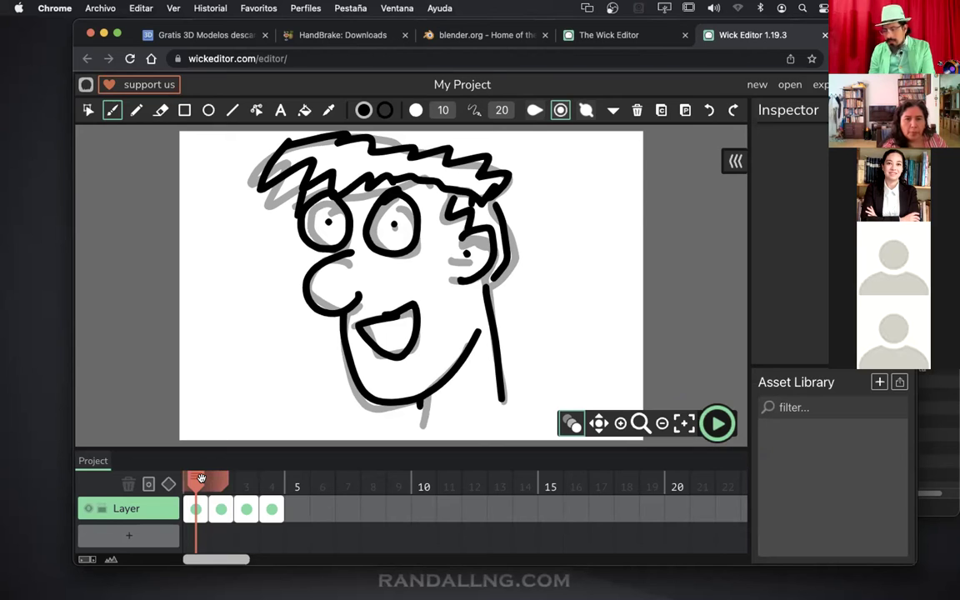
left_click_drag(200, 479, 221, 478)
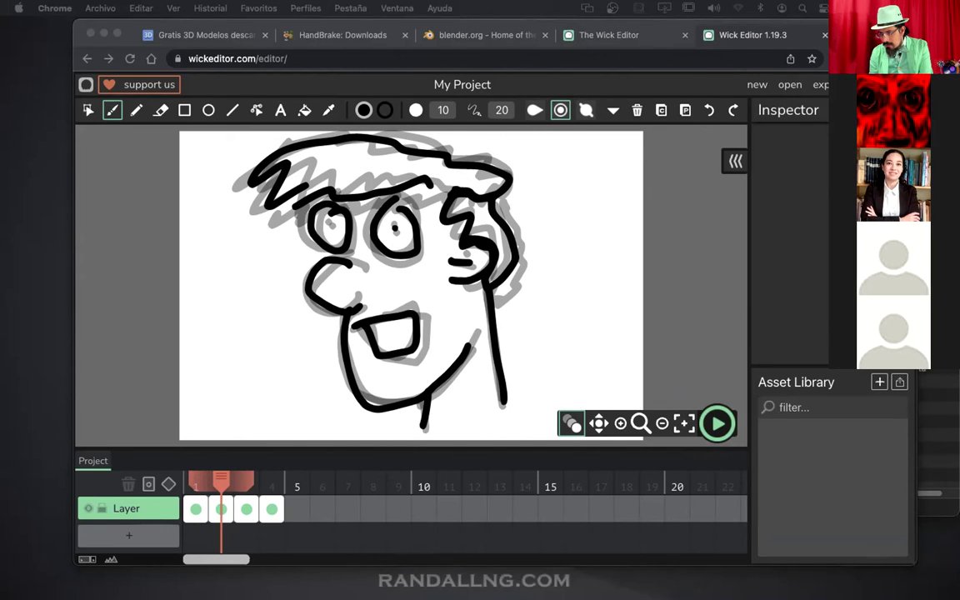
key("super+Tab")
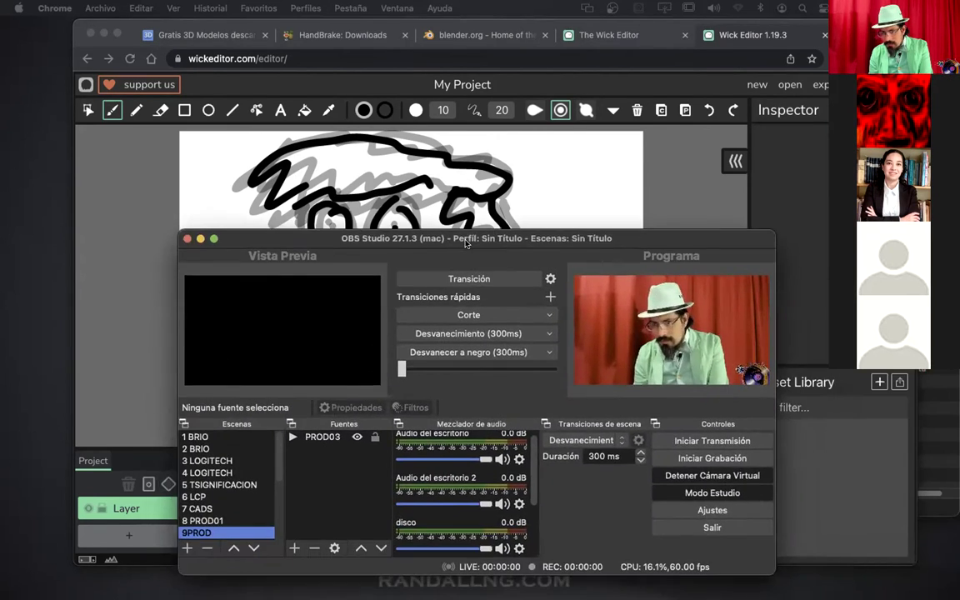
key("super+Tab")
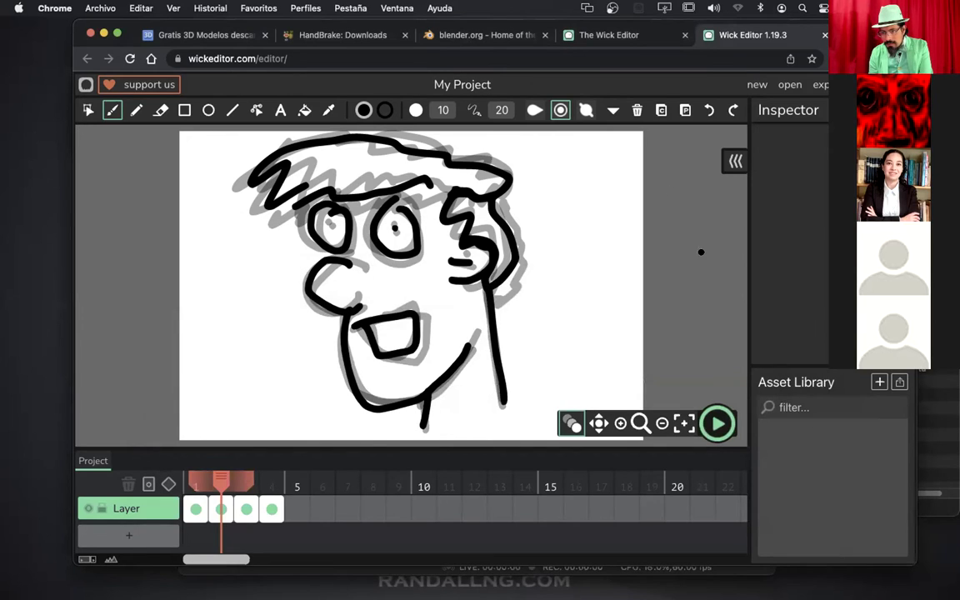
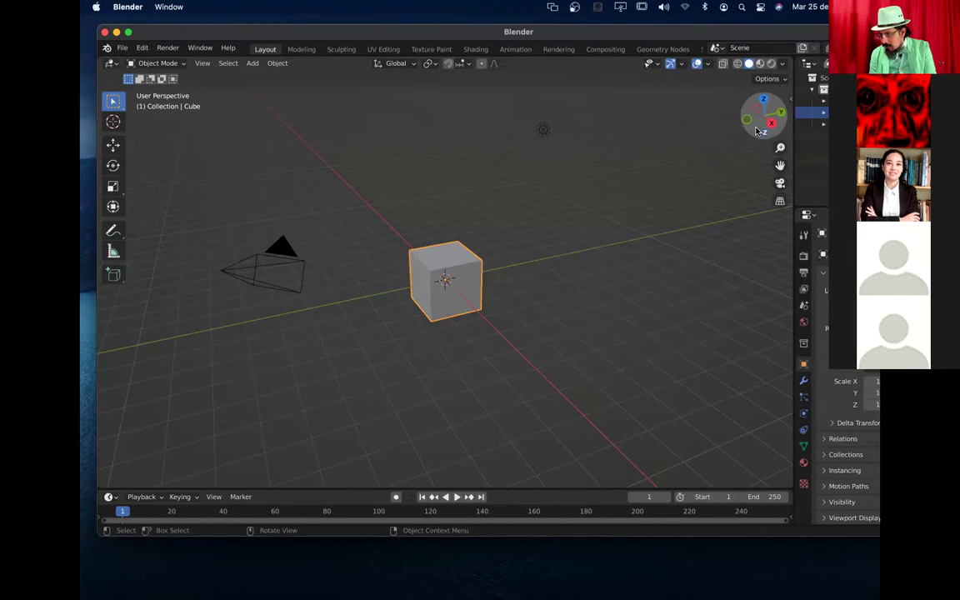
Step: Delete the default cube from the Blender scene
left_click_drag(757, 131, 700, 133)
left_click_drag(339, 96, 705, 147)
right_click(451, 289)
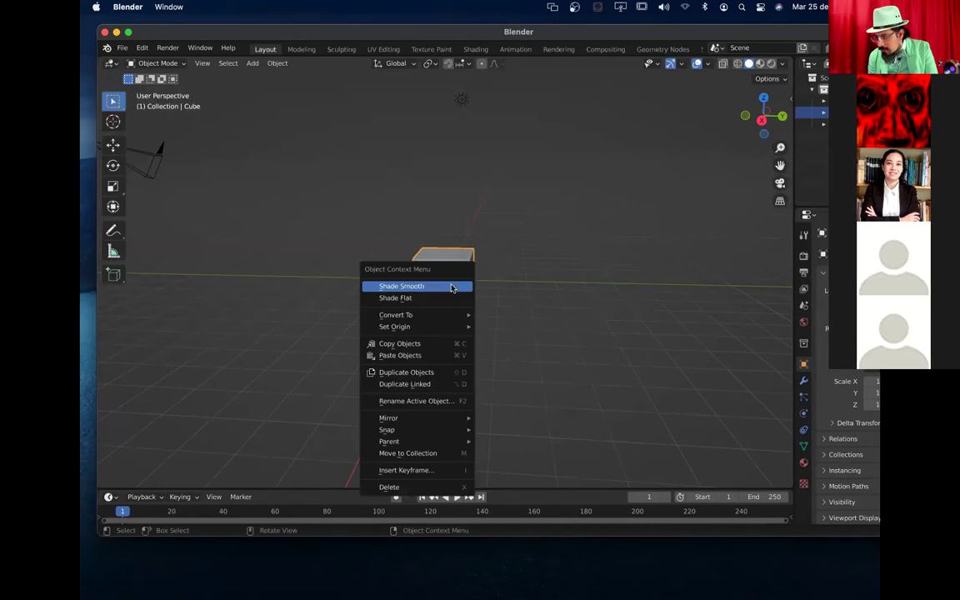
left_click(427, 486)
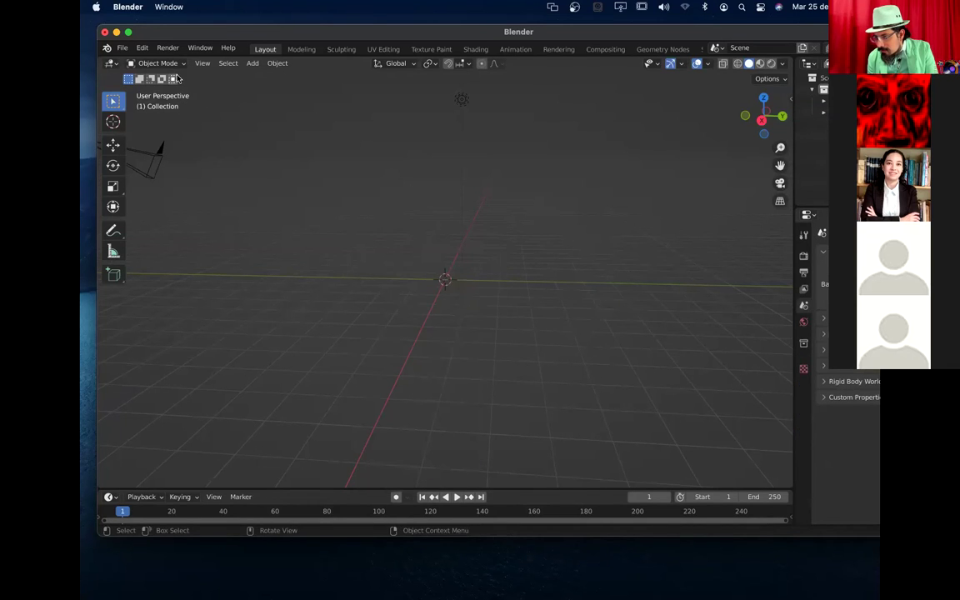
Step: Add a UV sphere mesh at the scene's origin
left_click(251, 64)
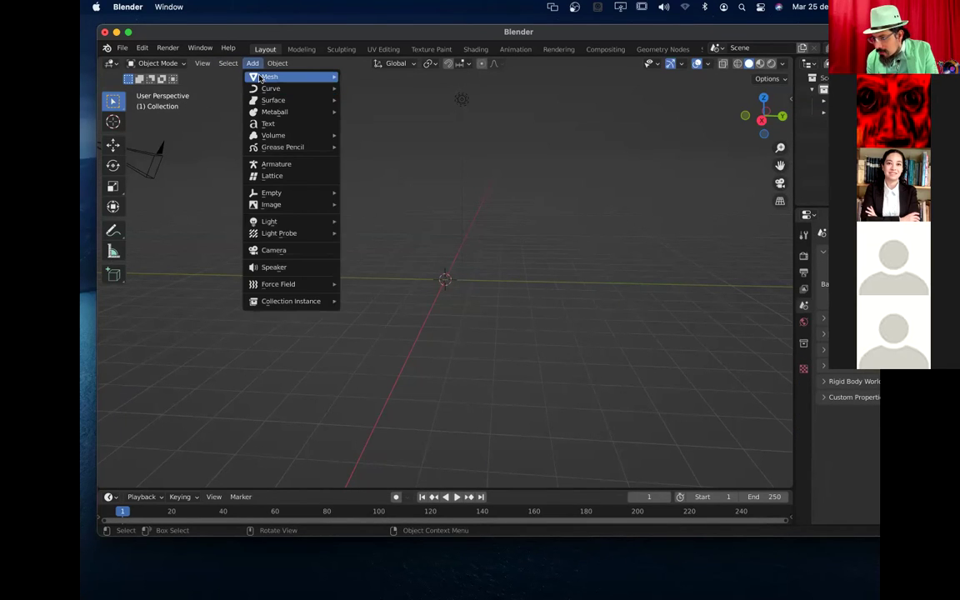
mouse_move(261, 77)
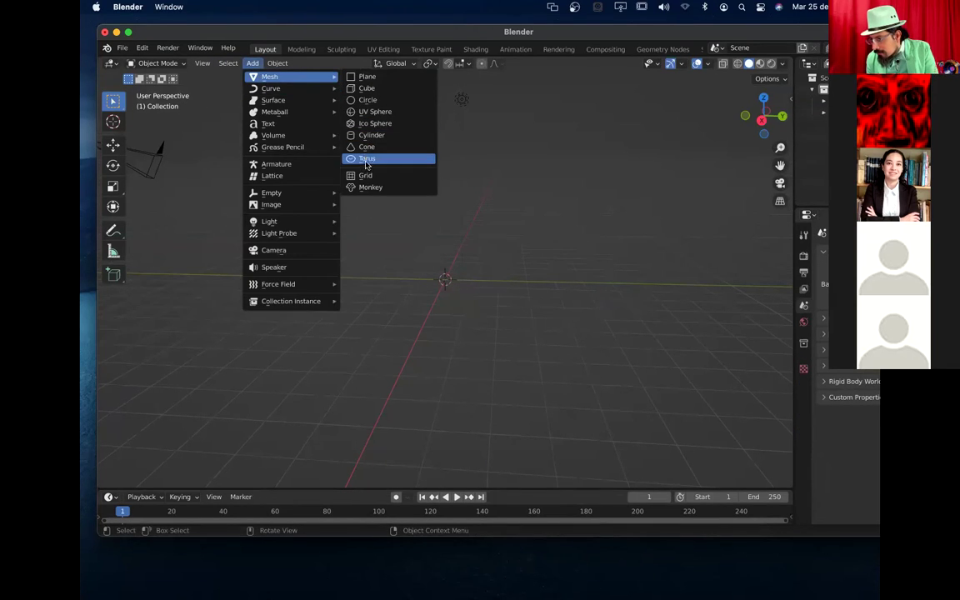
left_click(376, 113)
scroll(499, 305, "down", 4)
scroll(492, 285, "up", 8)
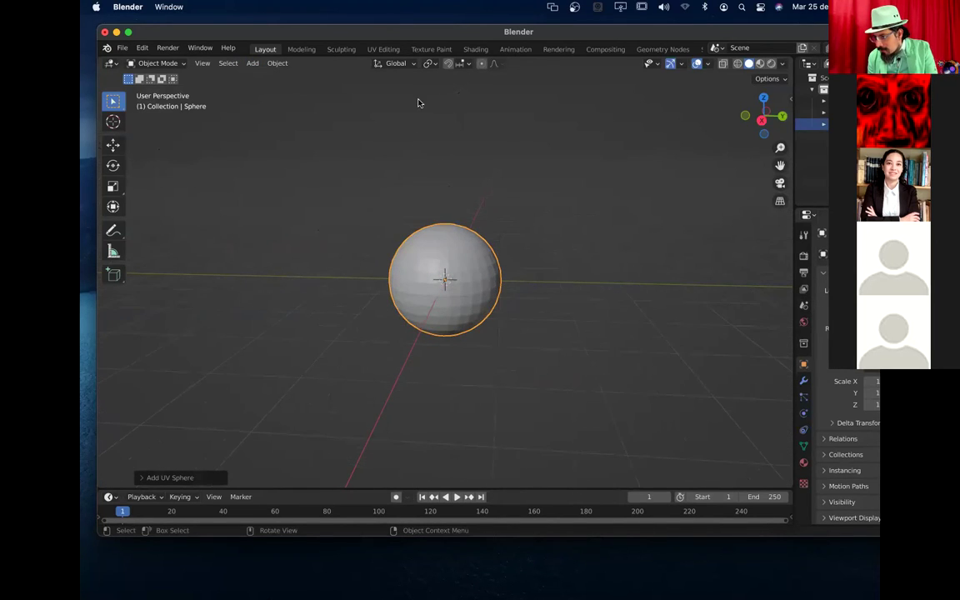
Step: In the Sculpting workspace, deform the sphere's surface with strokes of the Draw, Draw Sharp, Clay and Layer brushes
left_click(341, 49)
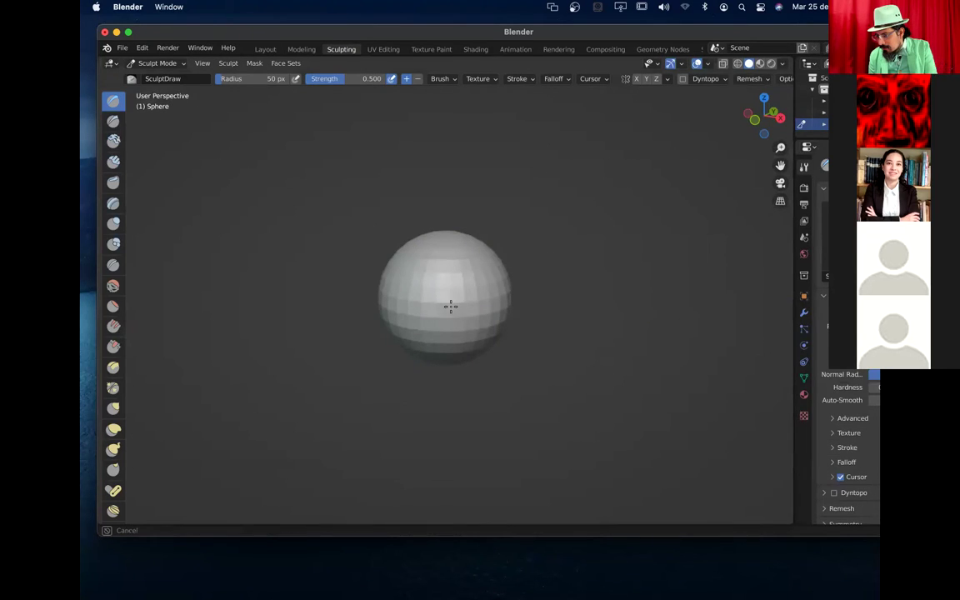
mouse_move(462, 292)
left_mouse_down()
mouse_move(499, 279)
mouse_move(460, 294)
mouse_move(434, 275)
left_mouse_up()
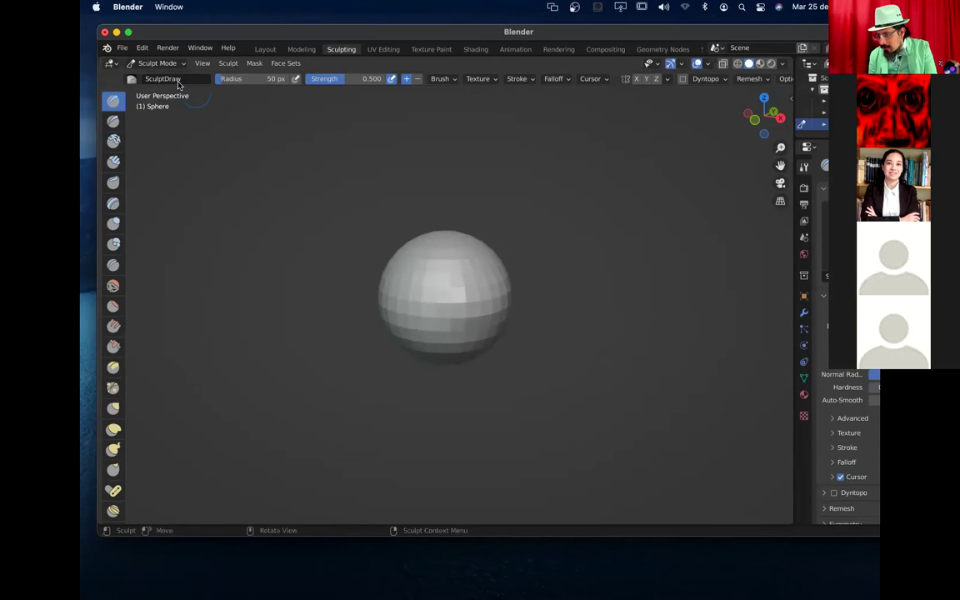
left_click(115, 123)
mouse_move(412, 310)
left_mouse_down()
mouse_move(450, 300)
mouse_move(518, 316)
mouse_move(466, 303)
mouse_move(447, 278)
mouse_move(457, 317)
mouse_move(474, 279)
mouse_move(416, 294)
mouse_move(466, 317)
mouse_move(417, 279)
left_mouse_up()
left_click(113, 141)
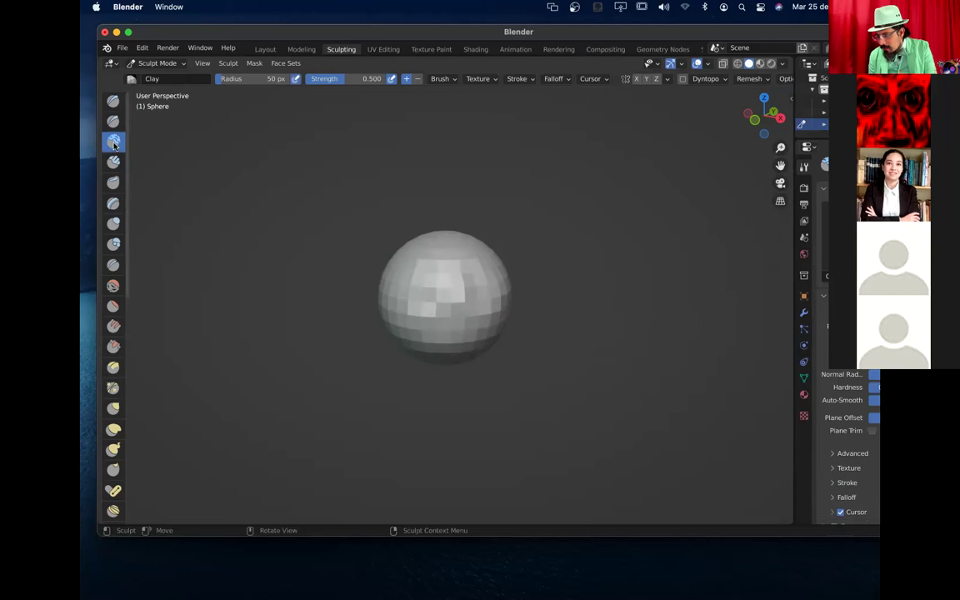
mouse_move(356, 249)
left_mouse_down()
mouse_move(402, 266)
mouse_move(449, 228)
mouse_move(486, 215)
mouse_move(463, 256)
mouse_move(418, 282)
mouse_move(454, 255)
mouse_move(428, 260)
mouse_move(403, 324)
mouse_move(510, 340)
mouse_move(435, 269)
mouse_move(434, 309)
mouse_move(497, 283)
mouse_move(404, 279)
mouse_move(503, 305)
mouse_move(427, 305)
mouse_move(432, 319)
mouse_move(484, 265)
mouse_move(375, 296)
mouse_move(453, 266)
mouse_move(373, 262)
mouse_move(399, 282)
mouse_move(346, 247)
mouse_move(398, 309)
left_mouse_up()
left_click(113, 203)
scroll(466, 332, "down", 2)
mouse_move(472, 317)
left_mouse_down()
mouse_move(467, 332)
mouse_move(444, 309)
mouse_move(450, 278)
mouse_move(417, 293)
left_mouse_up()
scroll(465, 331, "up", 5)
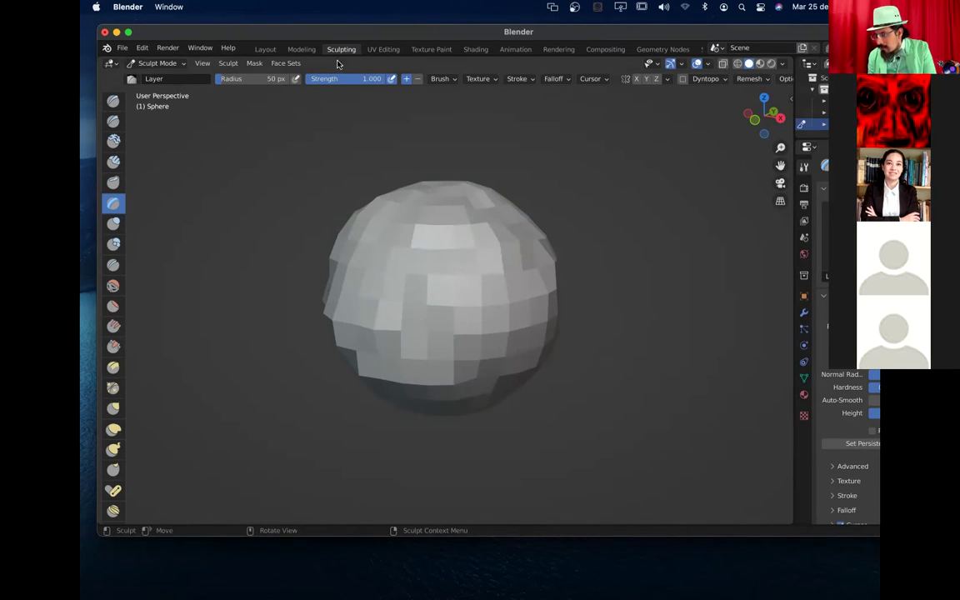
Step: Return to the Layout workspace, enlarge the timeline area and check the sphere briefly through the camera
left_click(265, 49)
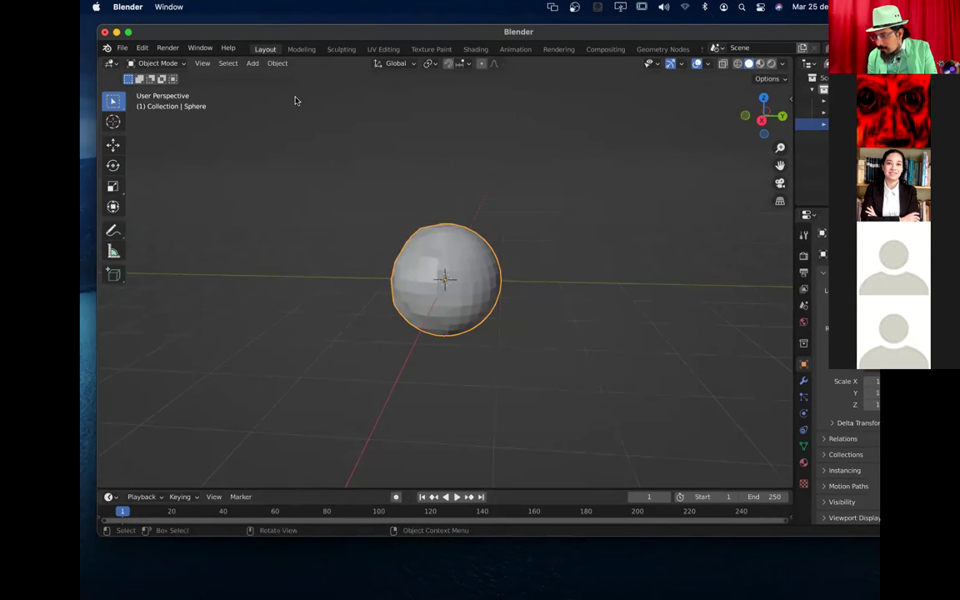
scroll(450, 338, "down", 4)
scroll(458, 340, "up", 2)
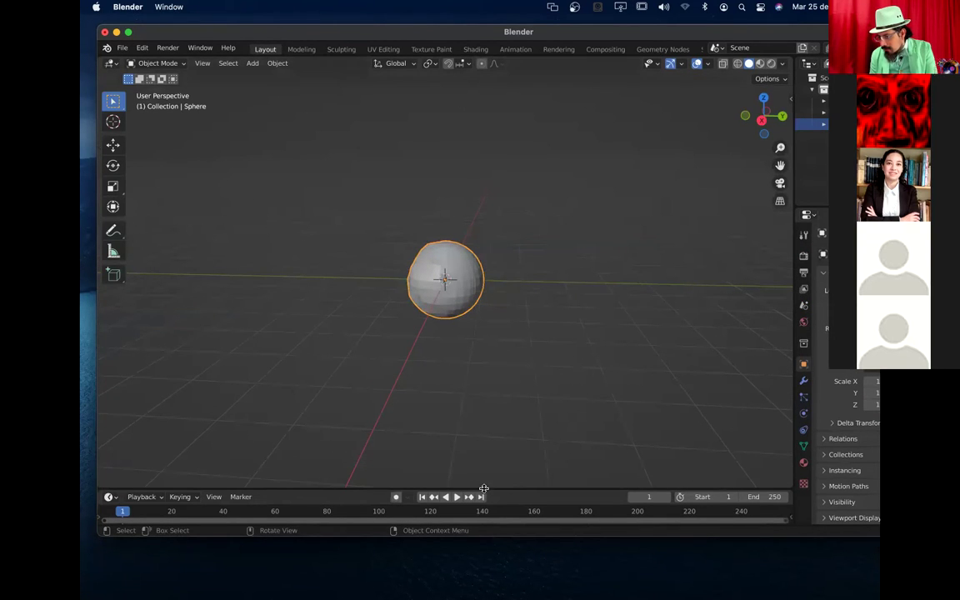
left_click_drag(494, 488, 508, 436)
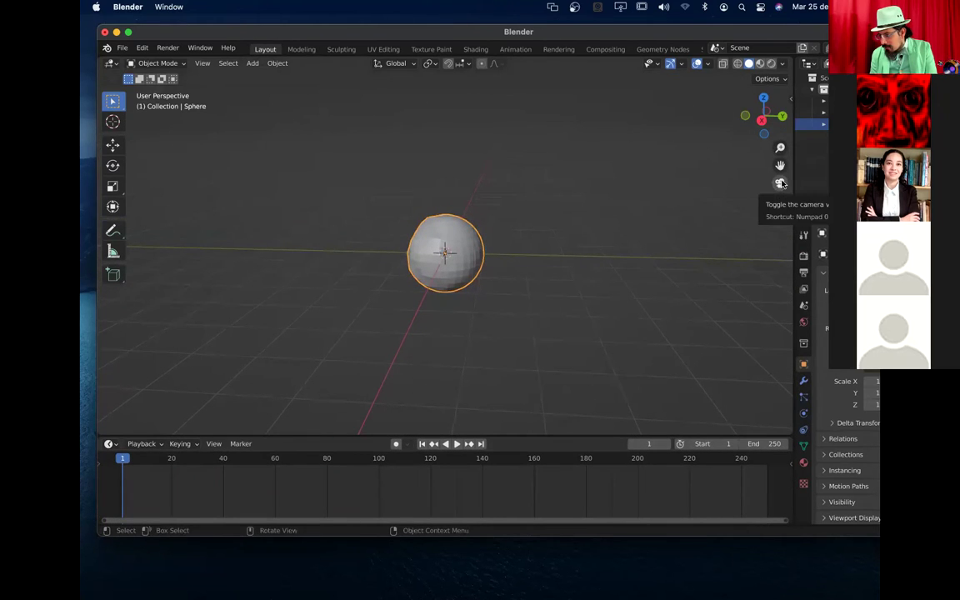
left_click(780, 183)
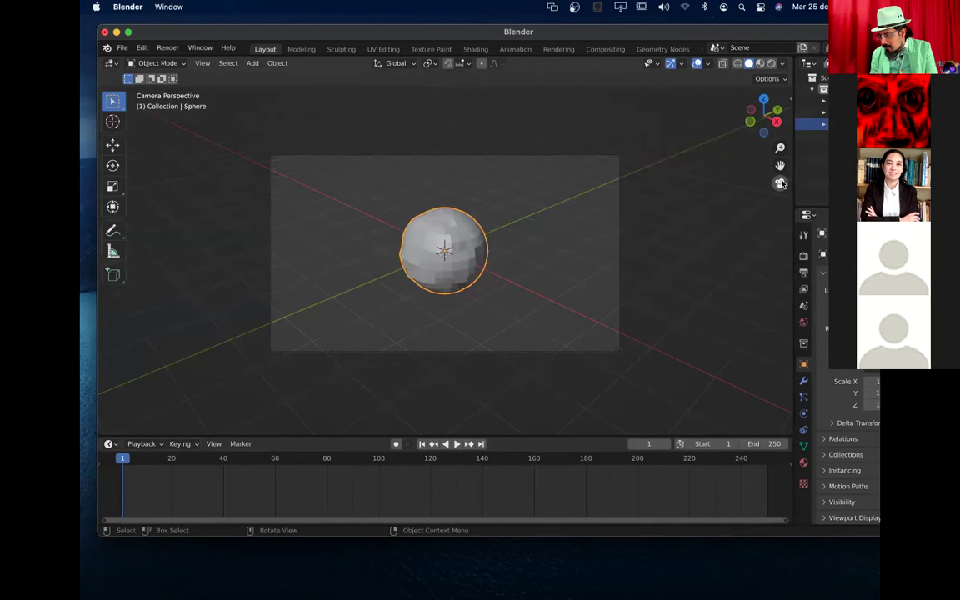
left_click(780, 184)
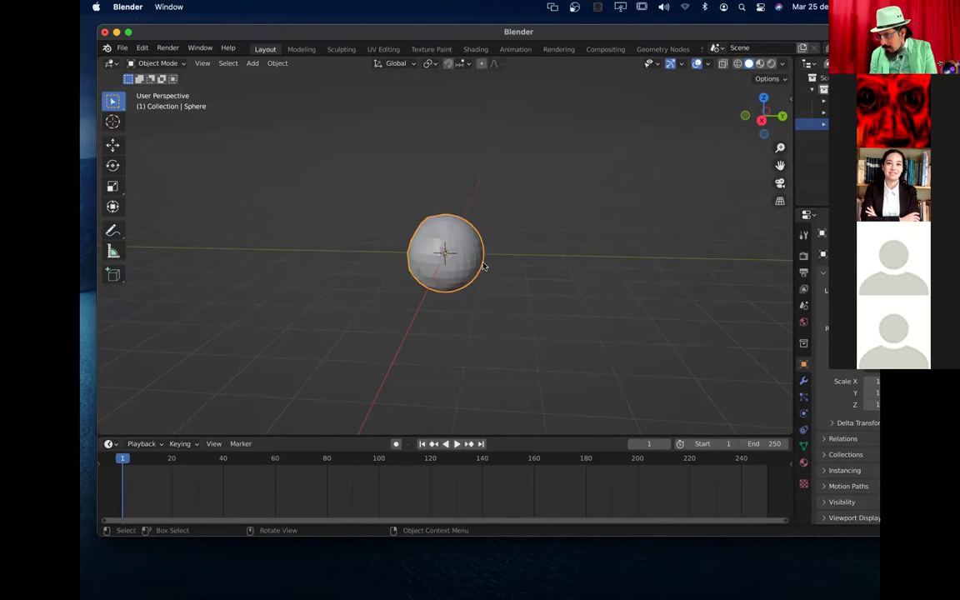
Step: Insert a Location keyframe for the sphere at frame 1
right_click(454, 264)
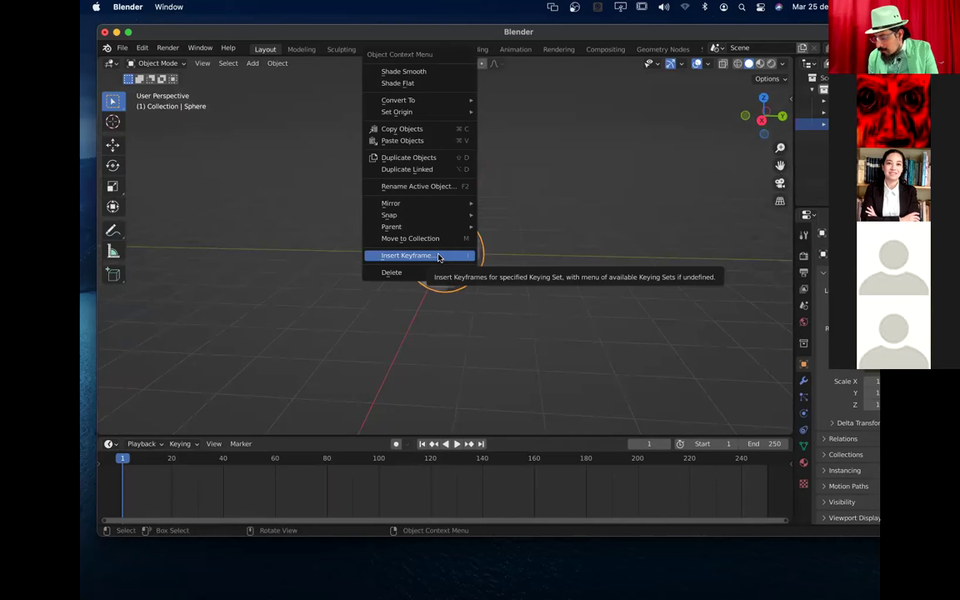
left_click(438, 257)
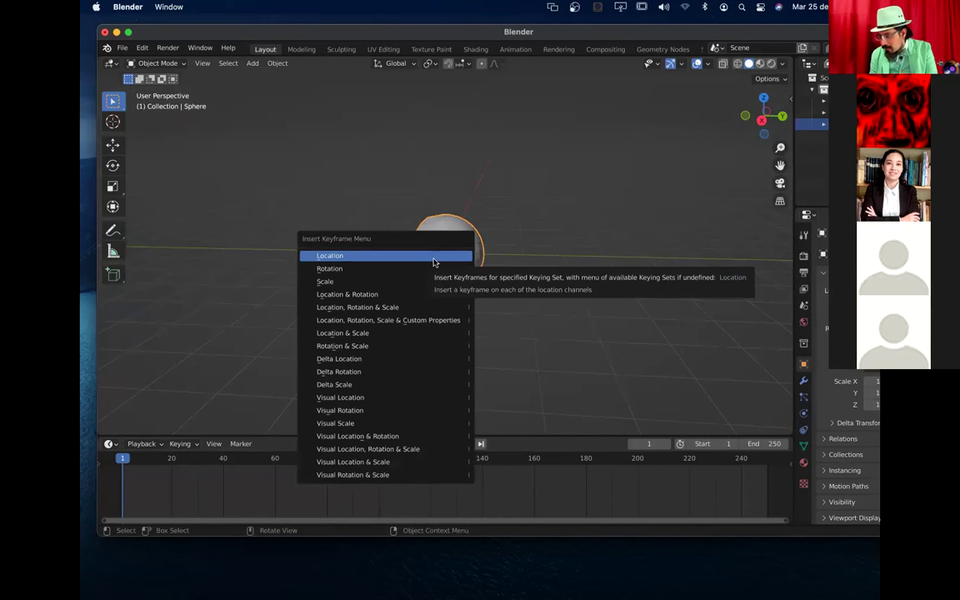
left_click(426, 257)
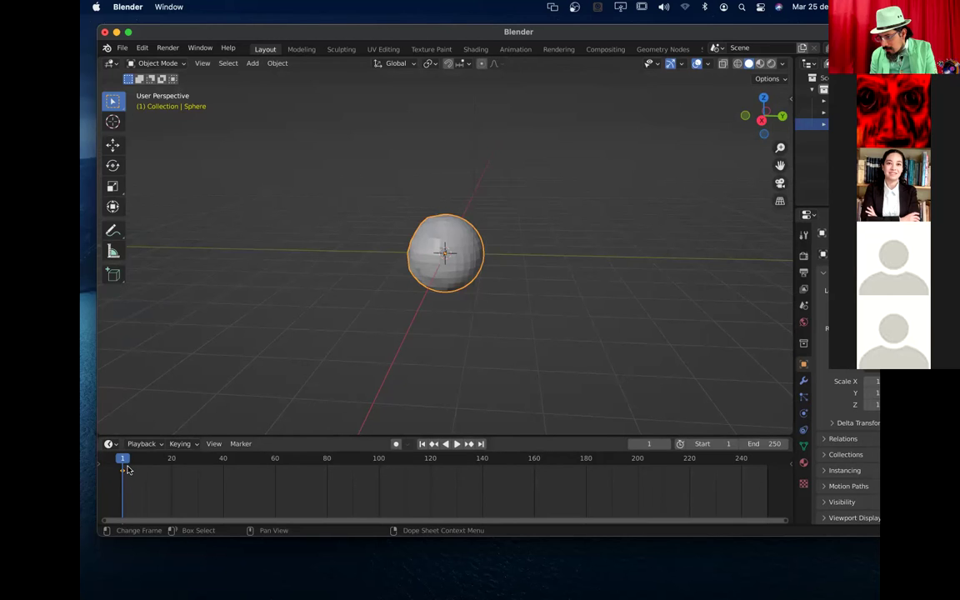
Step: At frame 249, move the sphere far along the positive Y axis and insert a Location keyframe
left_click_drag(124, 464, 764, 460)
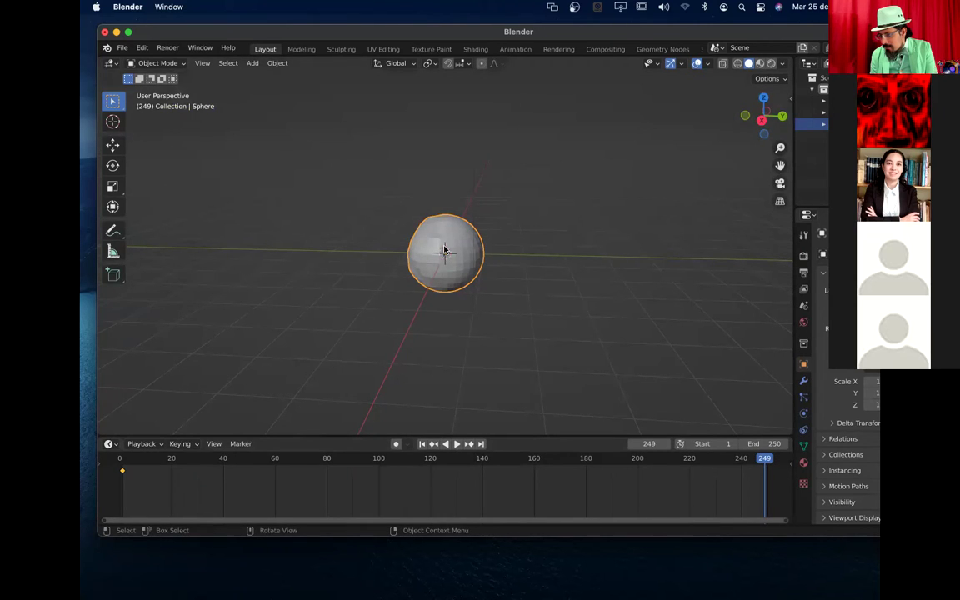
left_click(114, 147)
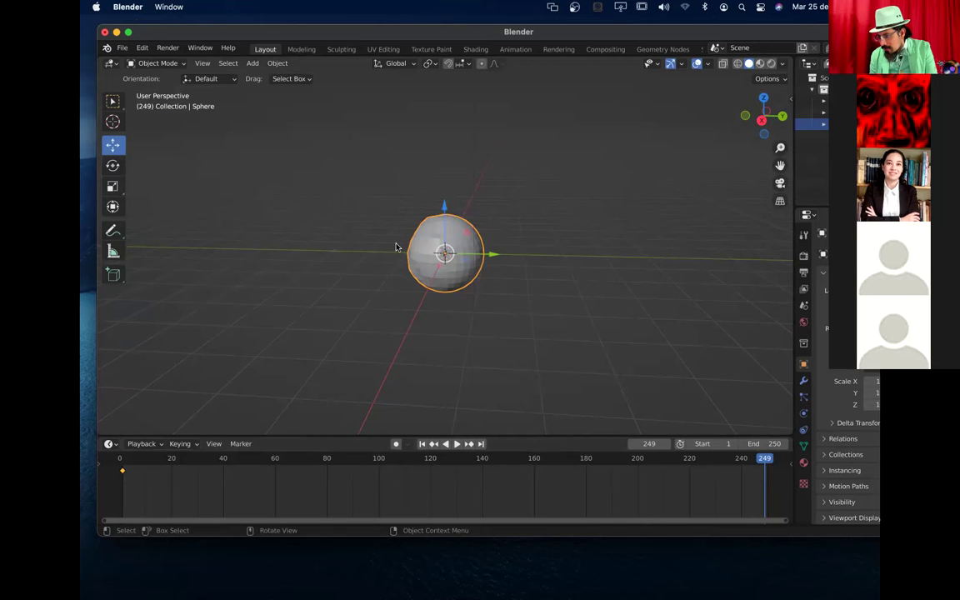
left_click_drag(477, 258, 757, 263)
right_click(735, 256)
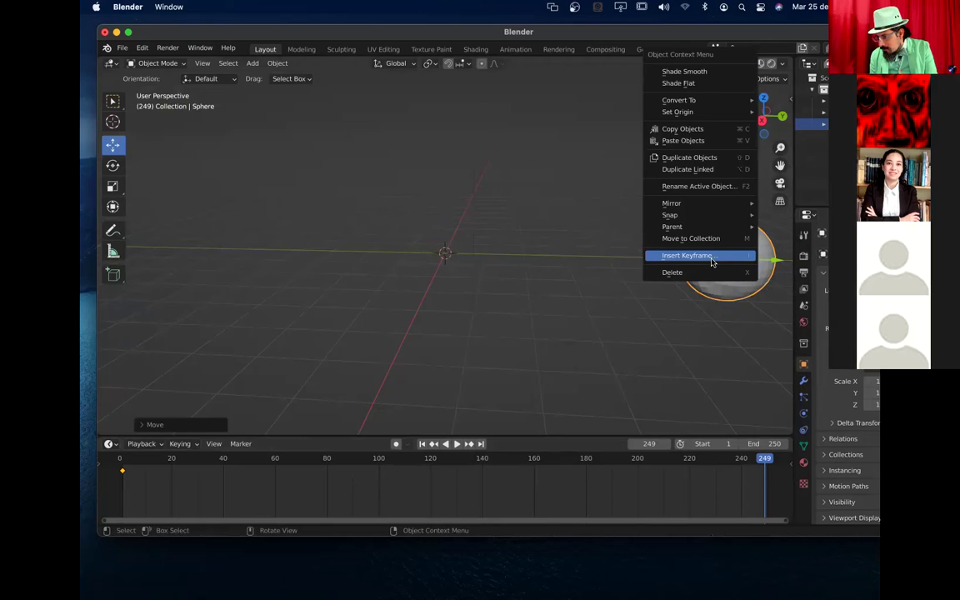
left_click(710, 260)
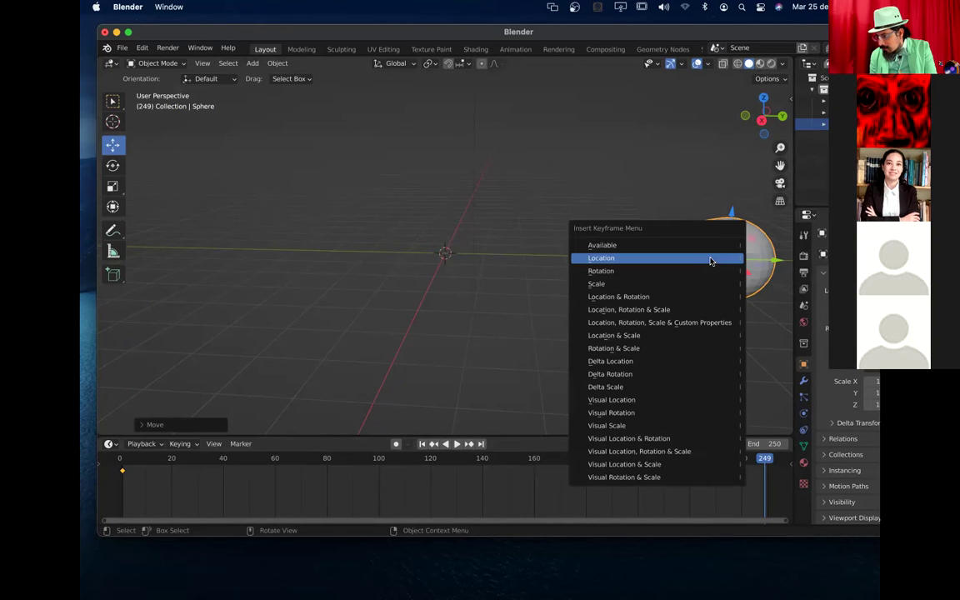
left_click(622, 257)
Step: Play the sphere's animation from the start, switch to the camera view during playback, and stop it
left_click_drag(764, 460, 119, 460)
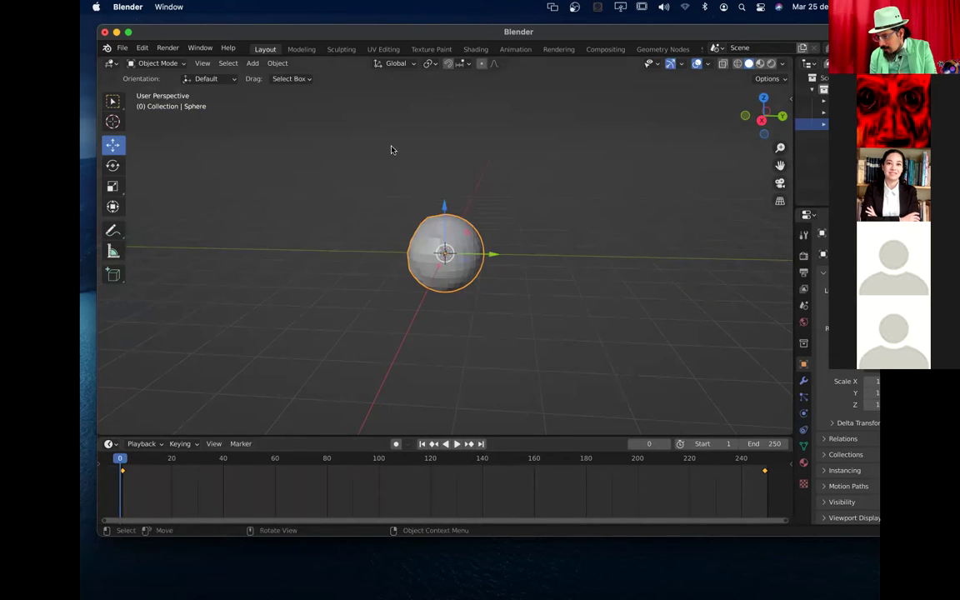
key("space")
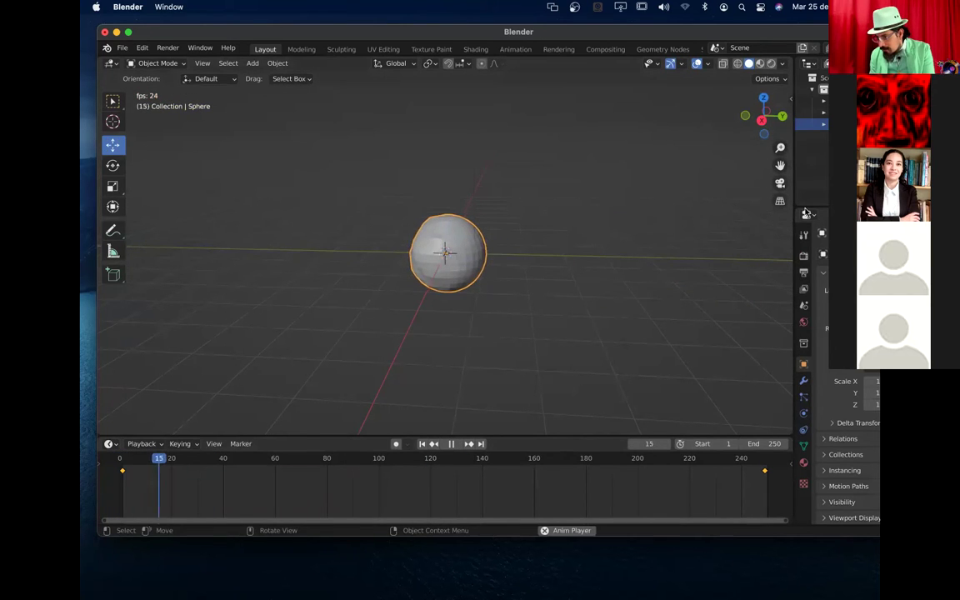
left_click(780, 182)
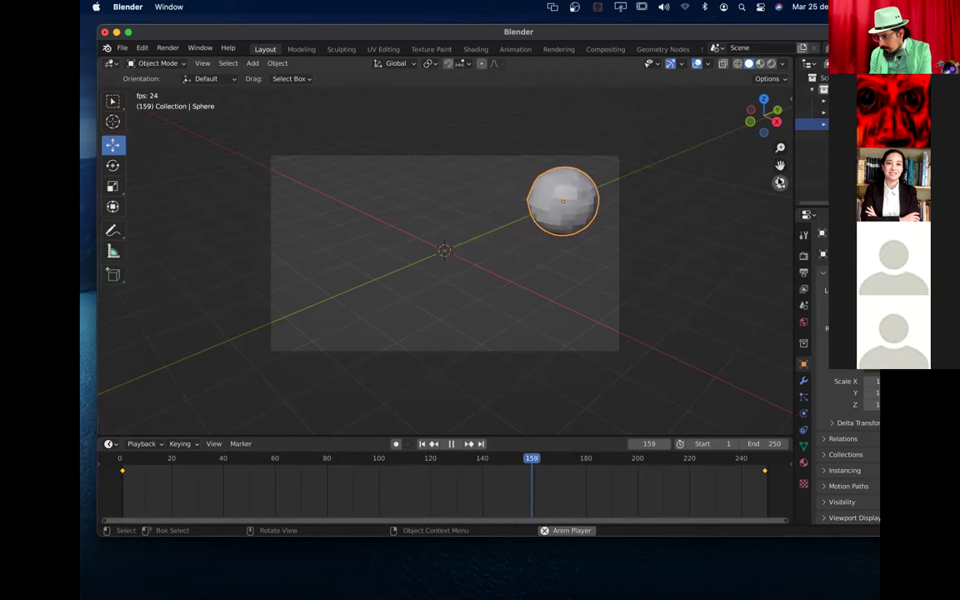
key("space")
Step: At frame 48, raise the sphere along the Z axis to the camera frame's upper edge and insert a Location keyframe
left_click_drag(545, 459, 244, 459)
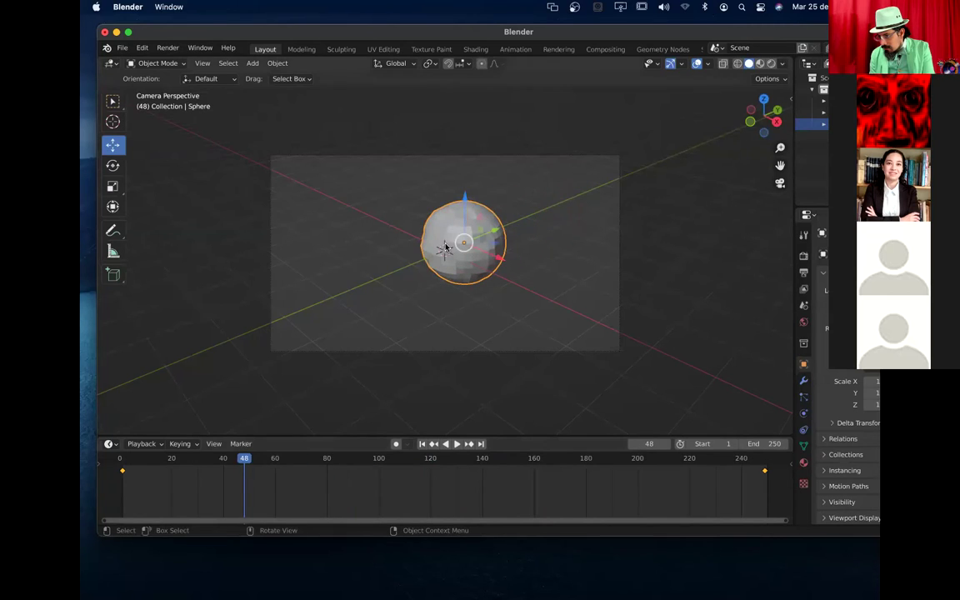
left_click_drag(463, 210, 468, 117)
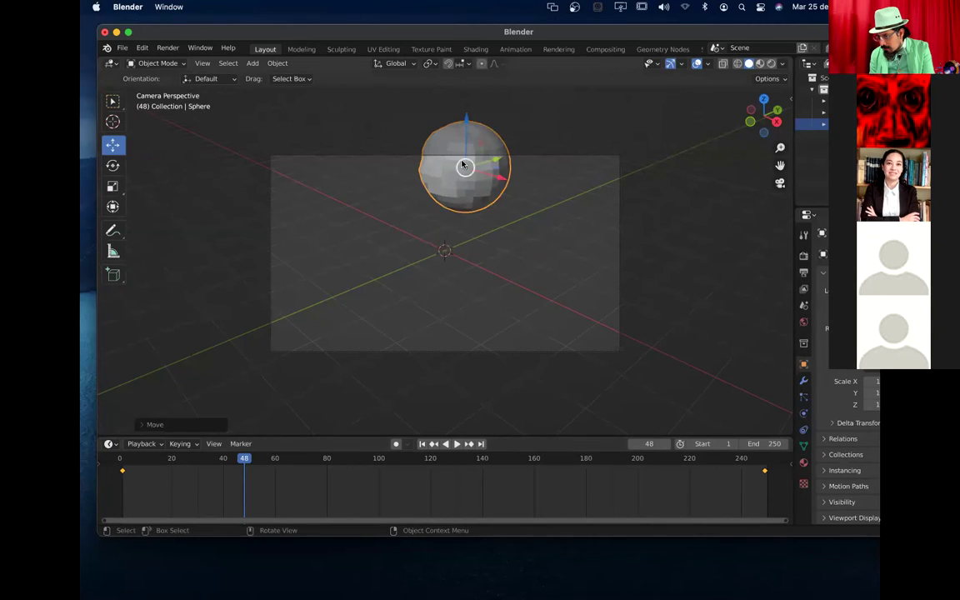
right_click(461, 170)
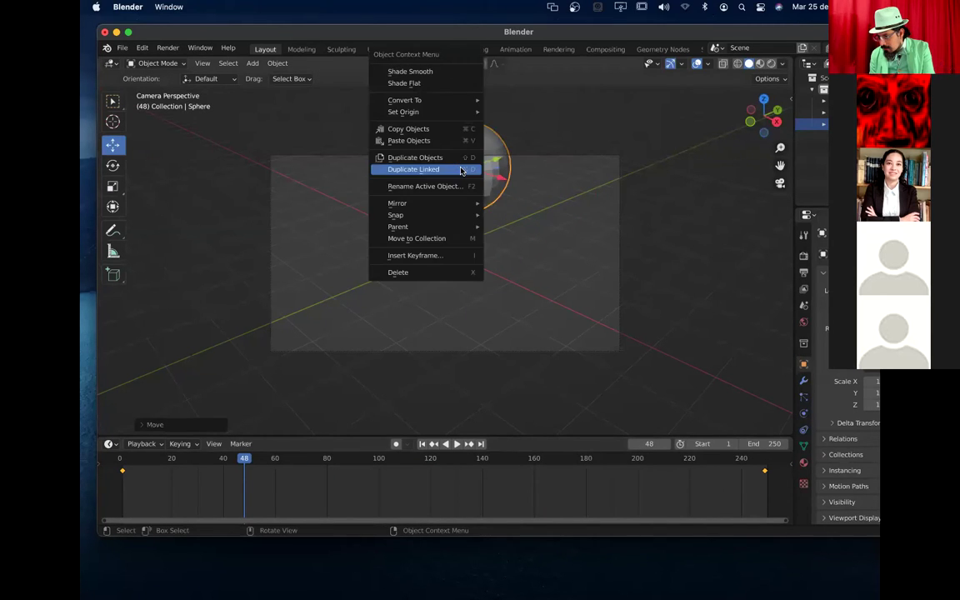
left_click(446, 257)
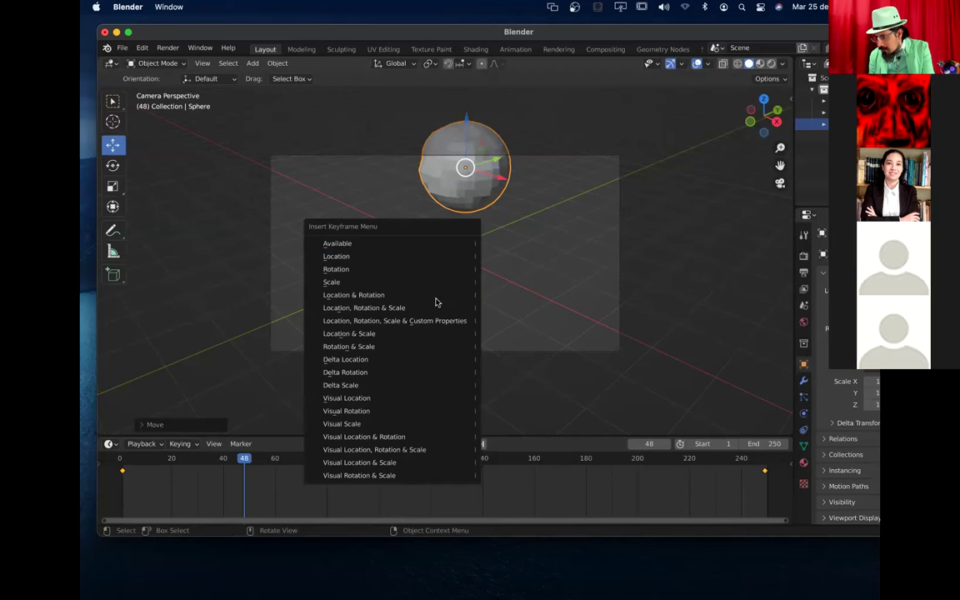
left_click(433, 260)
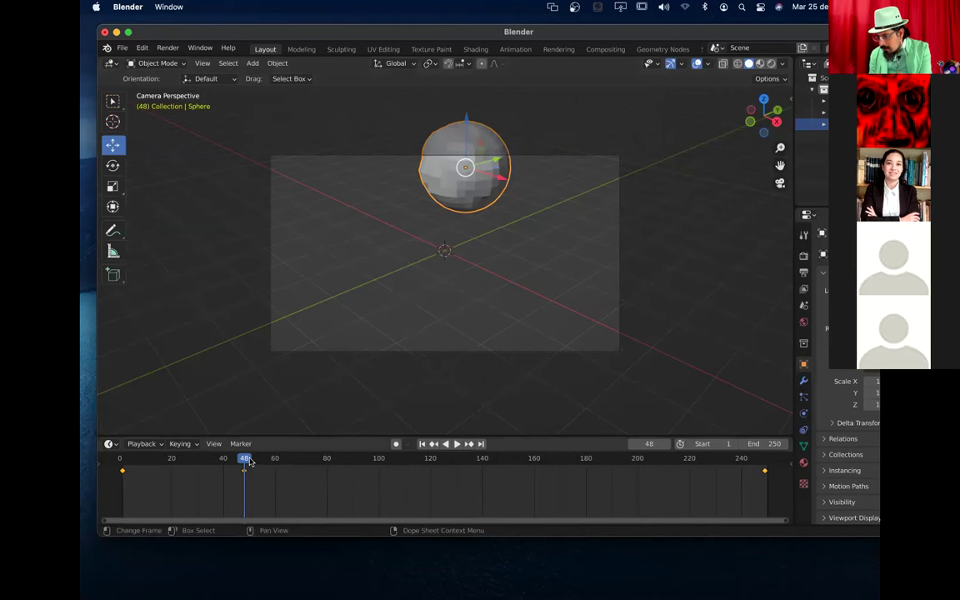
Step: Play the updated animation from the start in the camera view and pause it
left_click_drag(249, 462, 121, 462)
key("space")
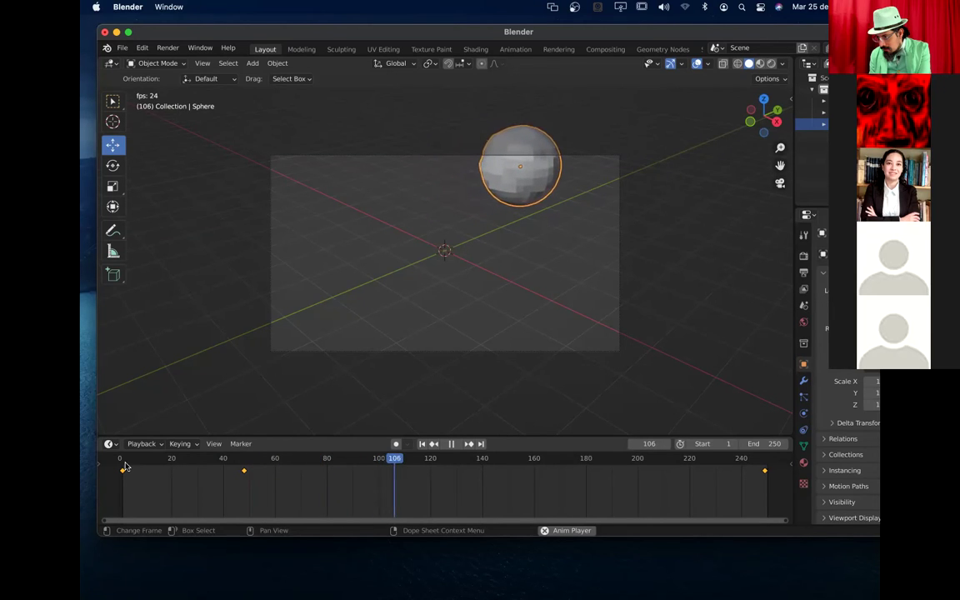
left_click(450, 443)
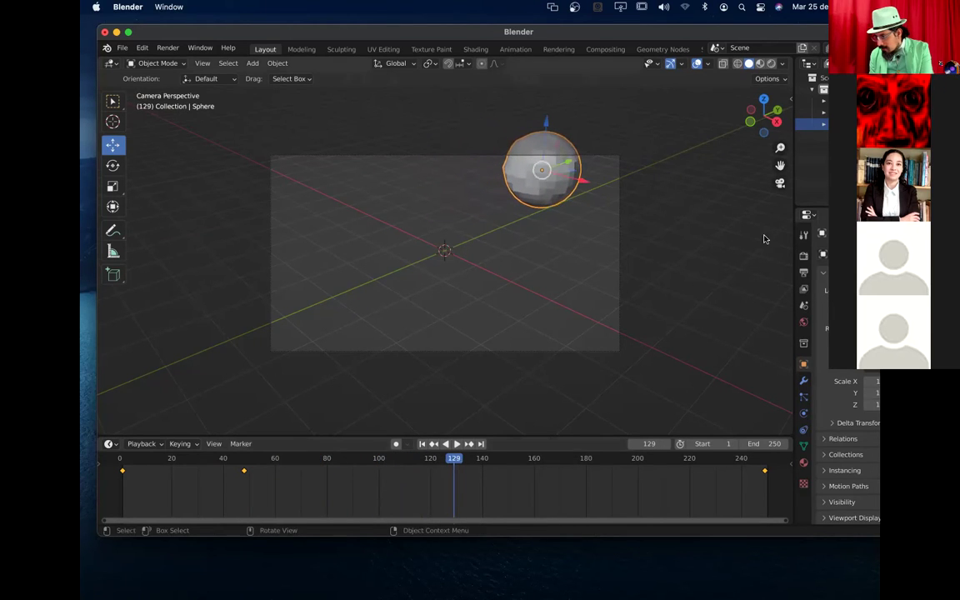
Step: Leave the camera view, select the camera object and insert a Location keyframe for it at frame 2
left_click(781, 182)
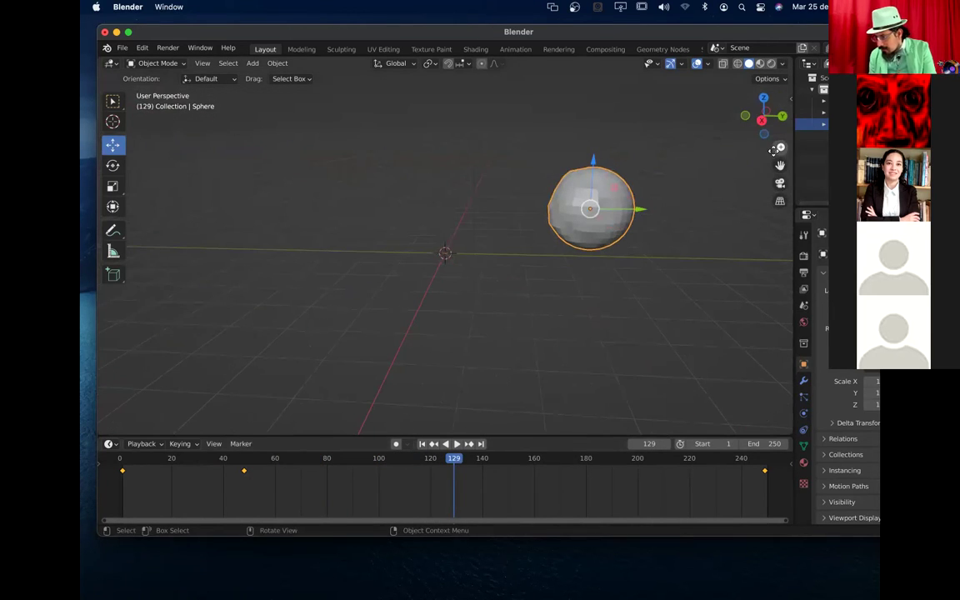
scroll(591, 364, "down", 5)
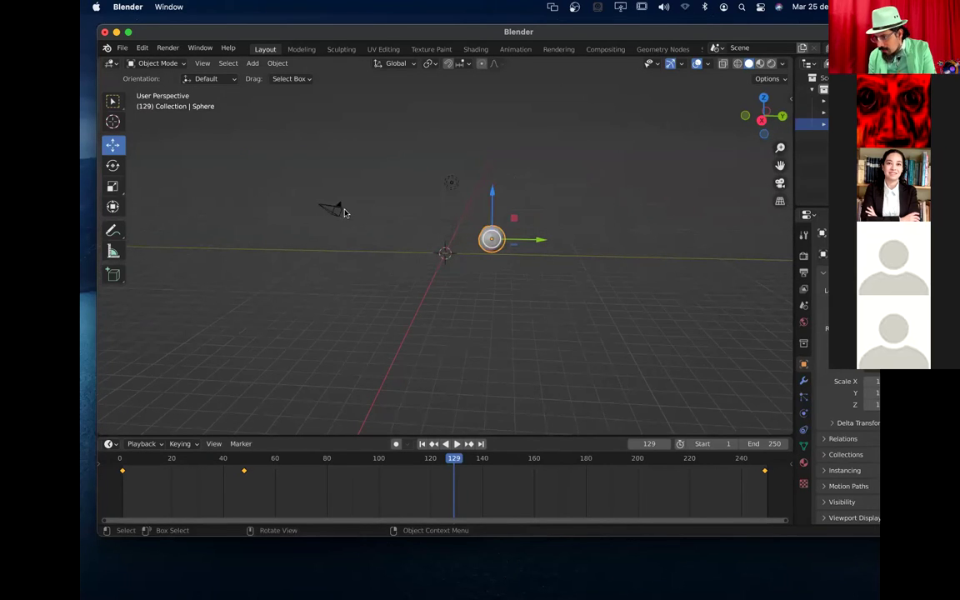
left_click(335, 208)
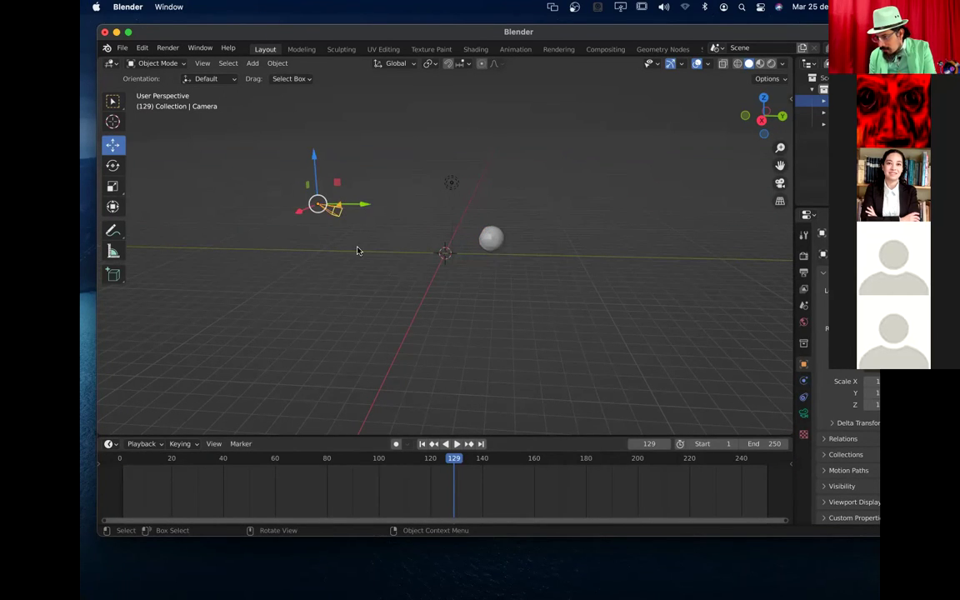
left_click(123, 458)
key("space")
left_click_drag(154, 460, 124, 463)
key("space")
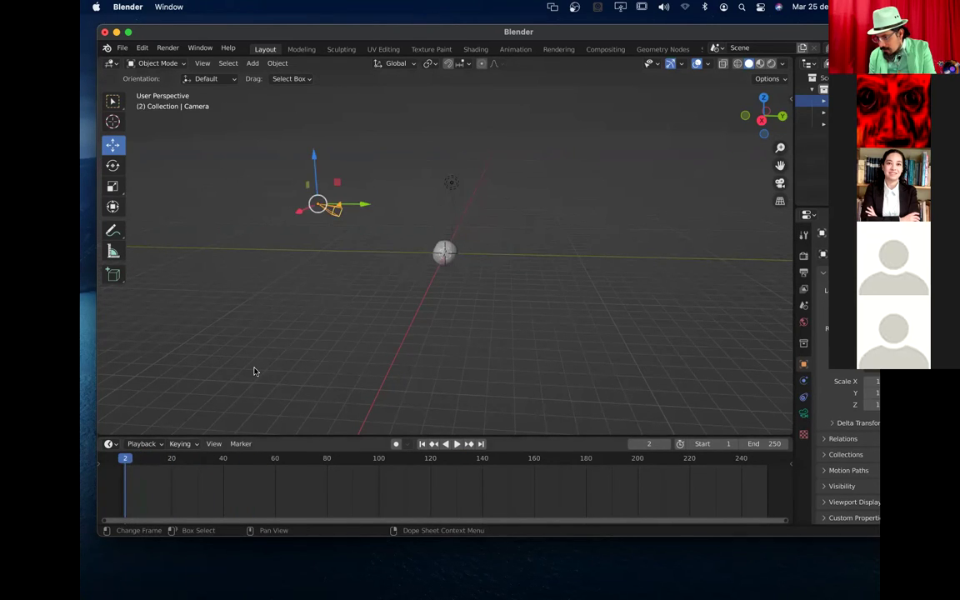
right_click(327, 202)
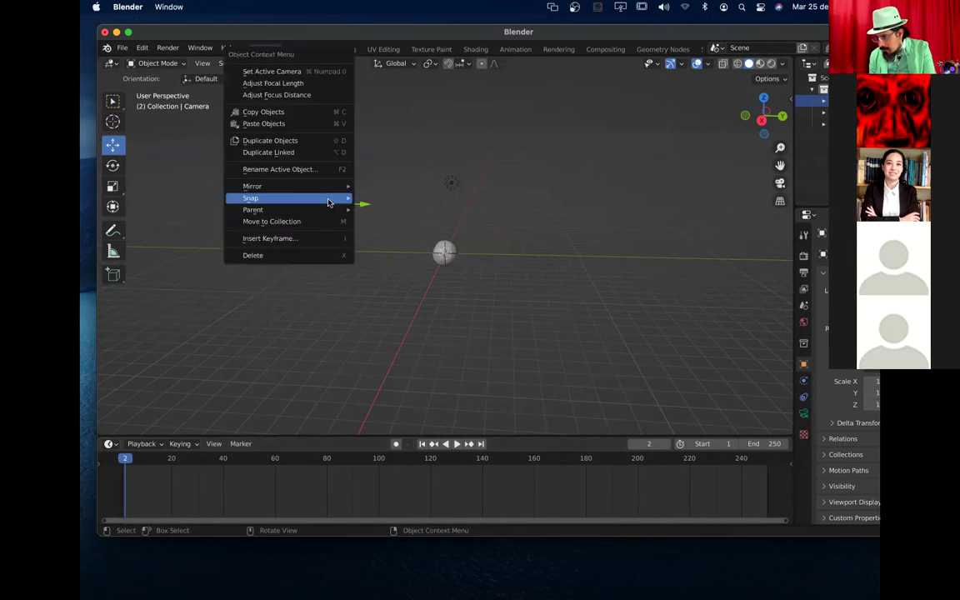
left_click(323, 241)
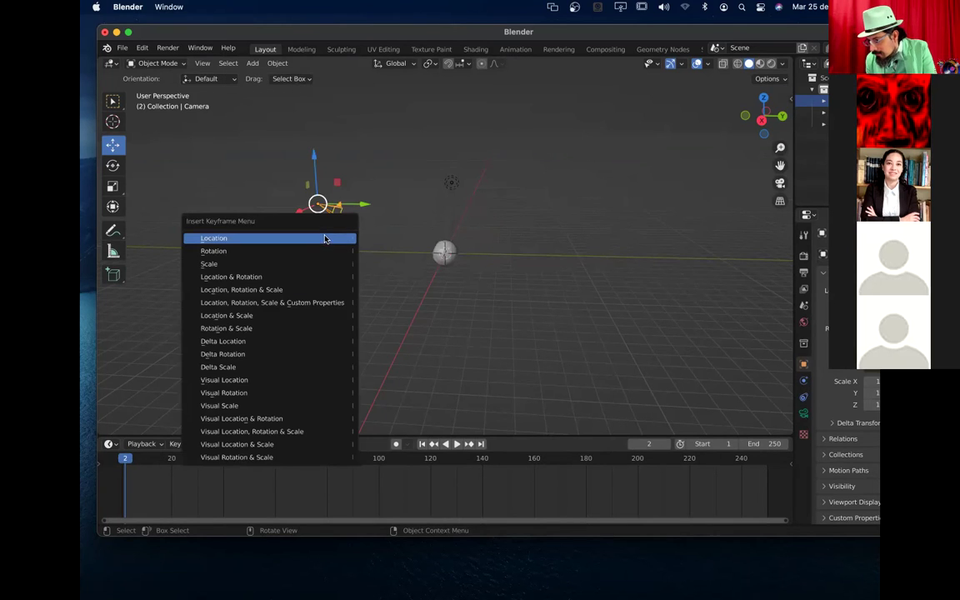
left_click(281, 240)
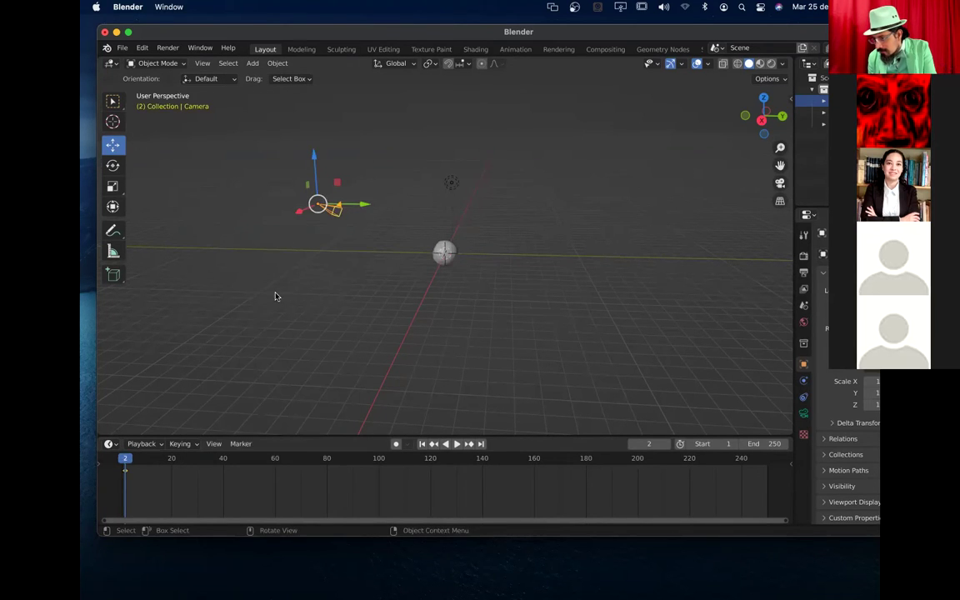
Step: At frame 211, move the camera along the positive Y axis to near the light and insert a Location keyframe
key("space")
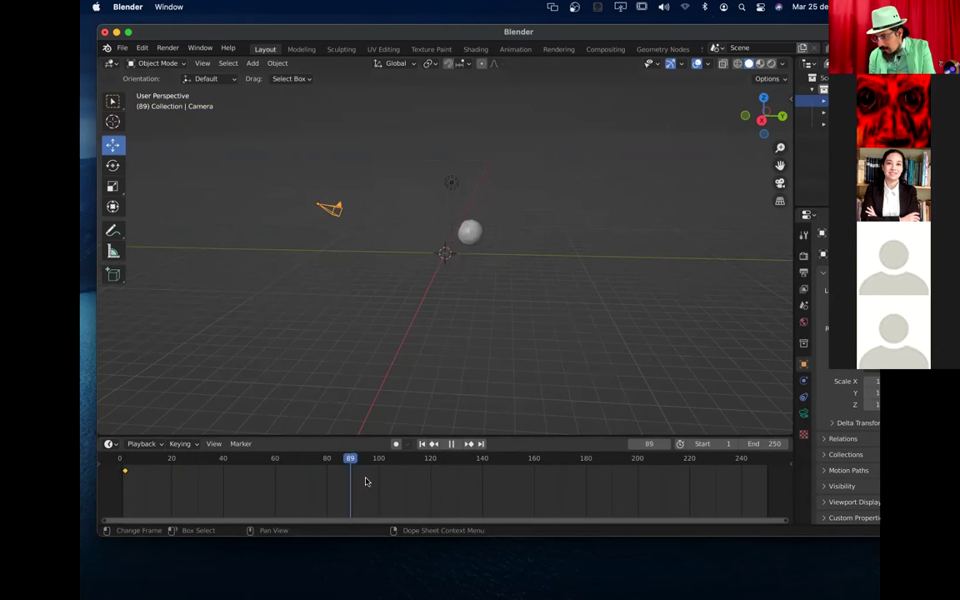
key("space")
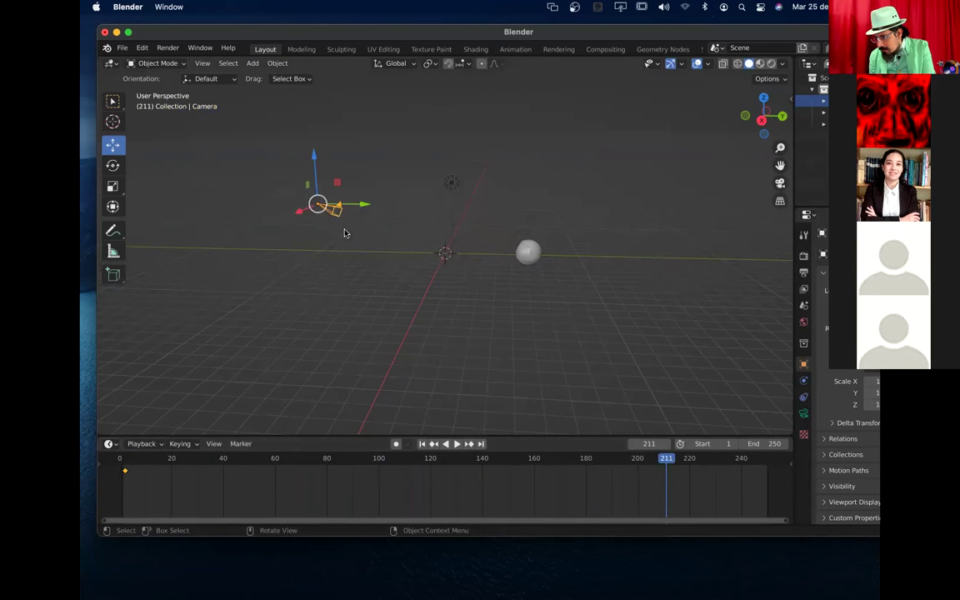
left_click_drag(349, 210, 454, 208)
right_click(458, 208)
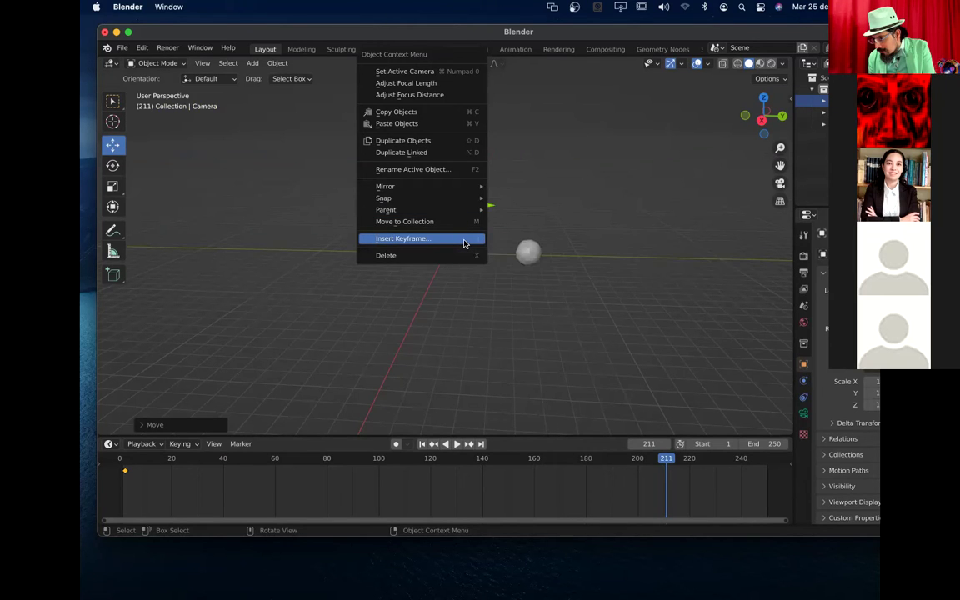
left_click(462, 242)
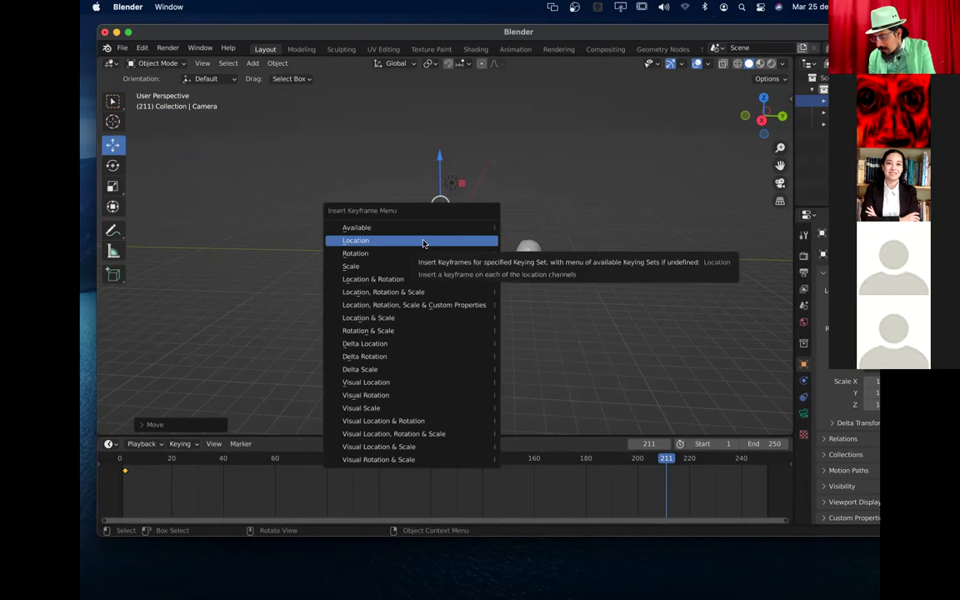
left_click(423, 242)
Step: Play the combined sphere and camera animation from frame 0 through the camera view and stop it
left_click_drag(665, 466, 119, 460)
left_click(781, 185)
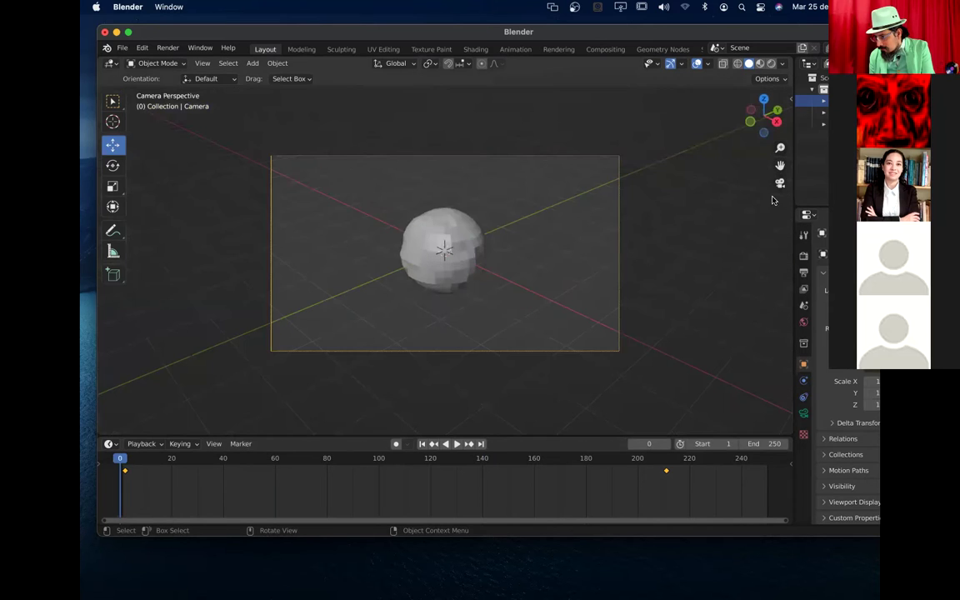
key("space")
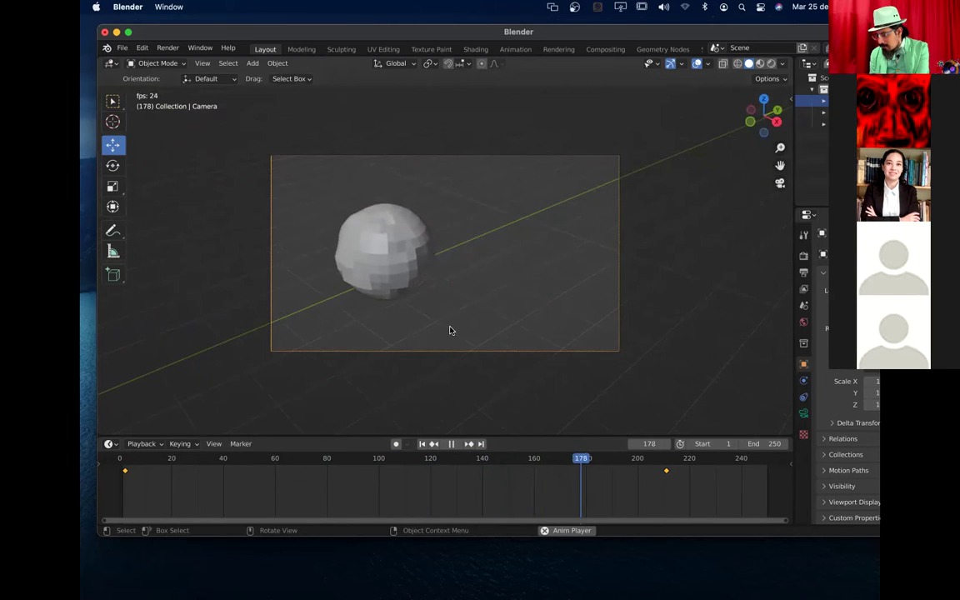
key("space")
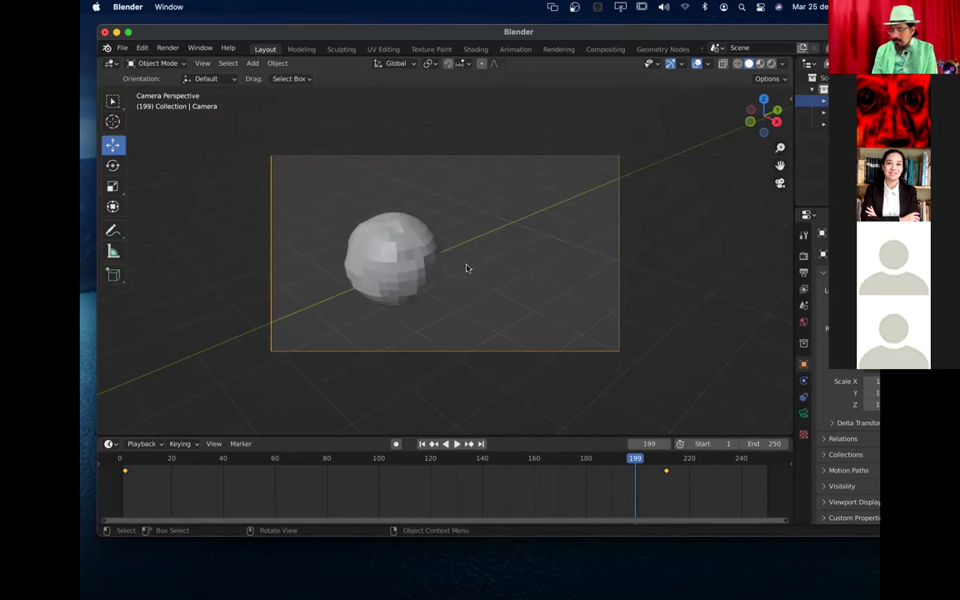
Step: Open the recent file OSO.blend without saving the changes to the untitled scene
left_click(121, 48)
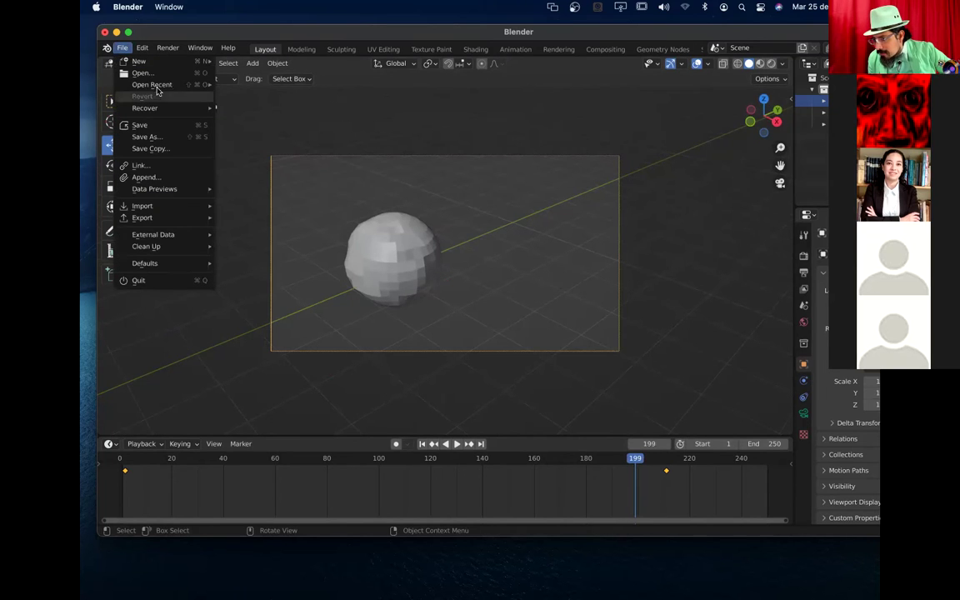
mouse_move(161, 87)
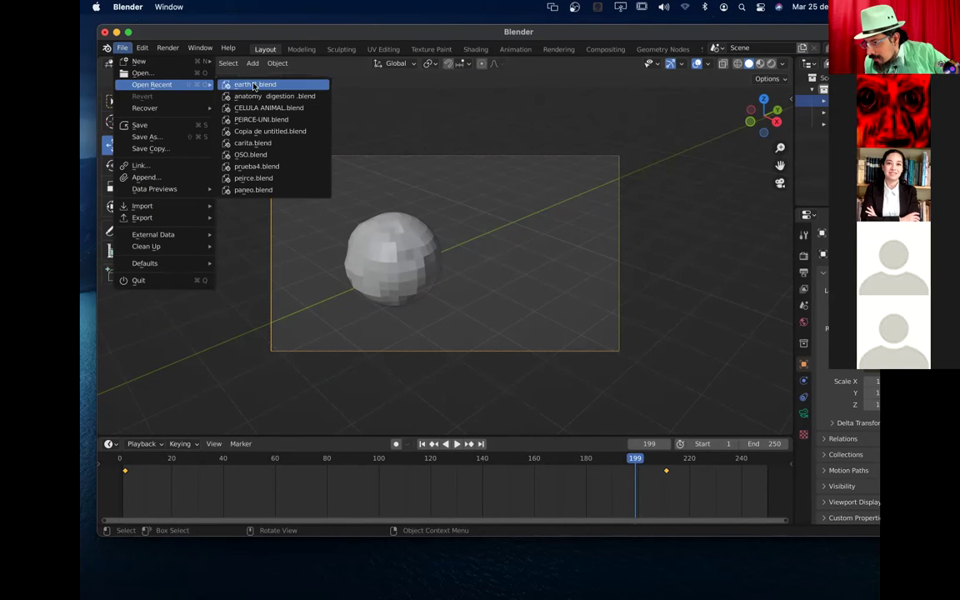
left_click(265, 159)
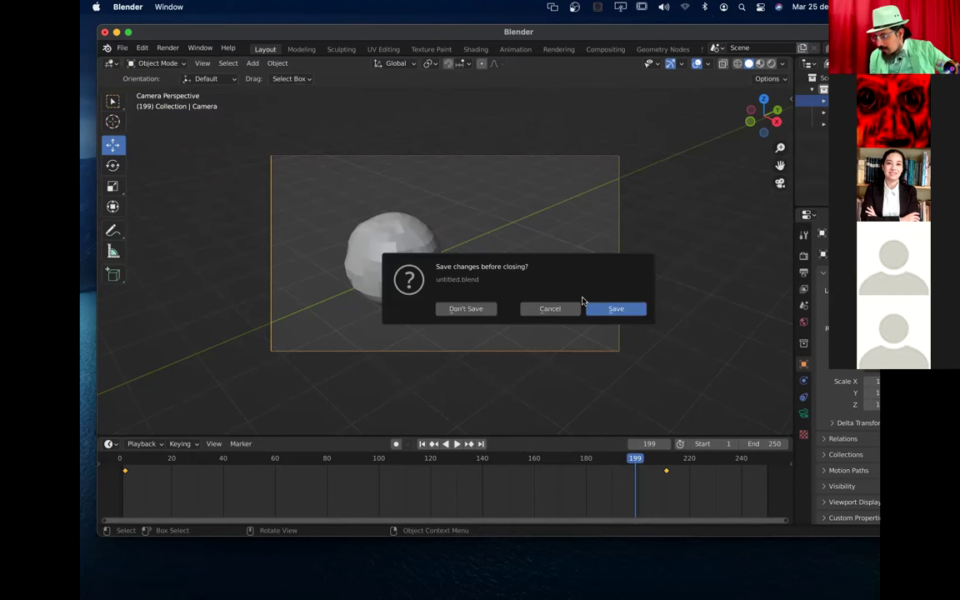
left_click(488, 311)
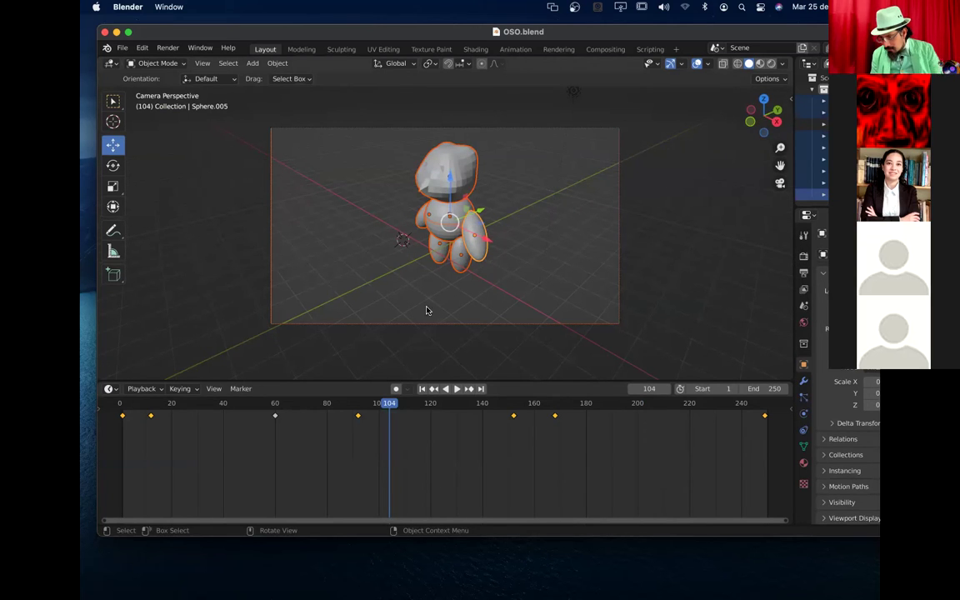
Step: Play the bear's animation from near the start of the timeline in the camera view and stop it
left_click_drag(388, 406, 144, 403)
key("space")
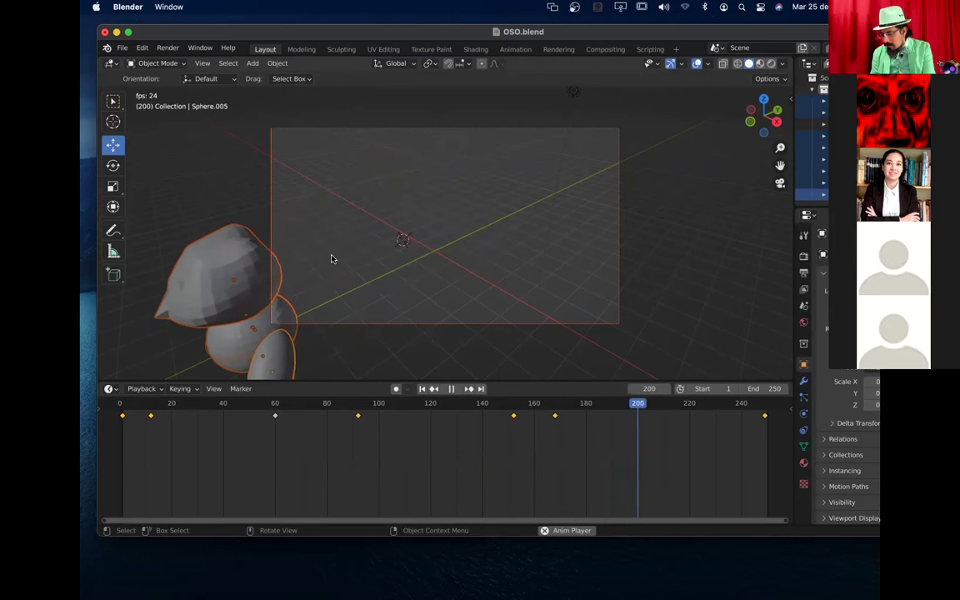
key("space")
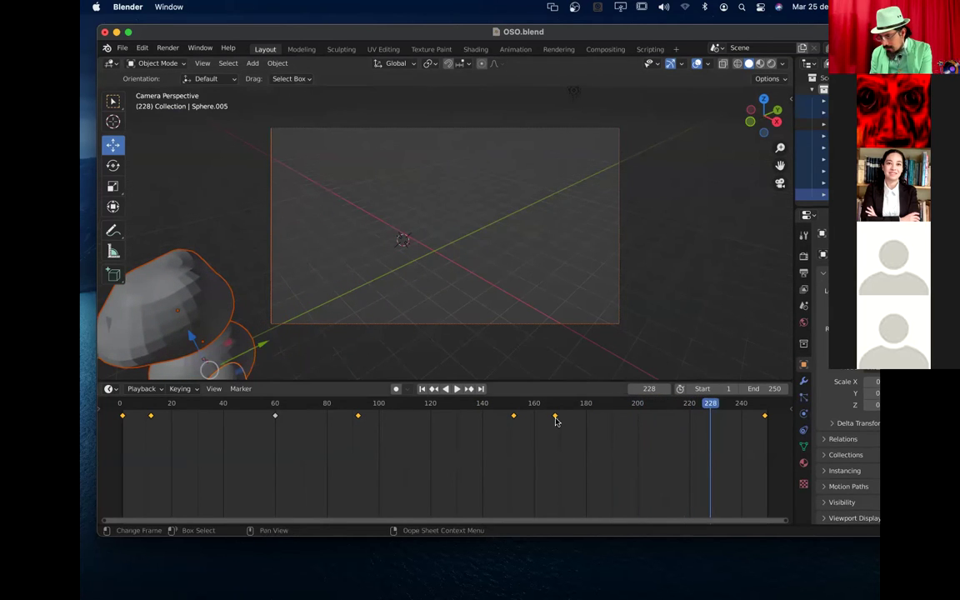
Step: Replay the bear's animation from frame 3 seen from its front, switch to the camera view during playback, and stop it
left_click_drag(712, 408, 394, 408)
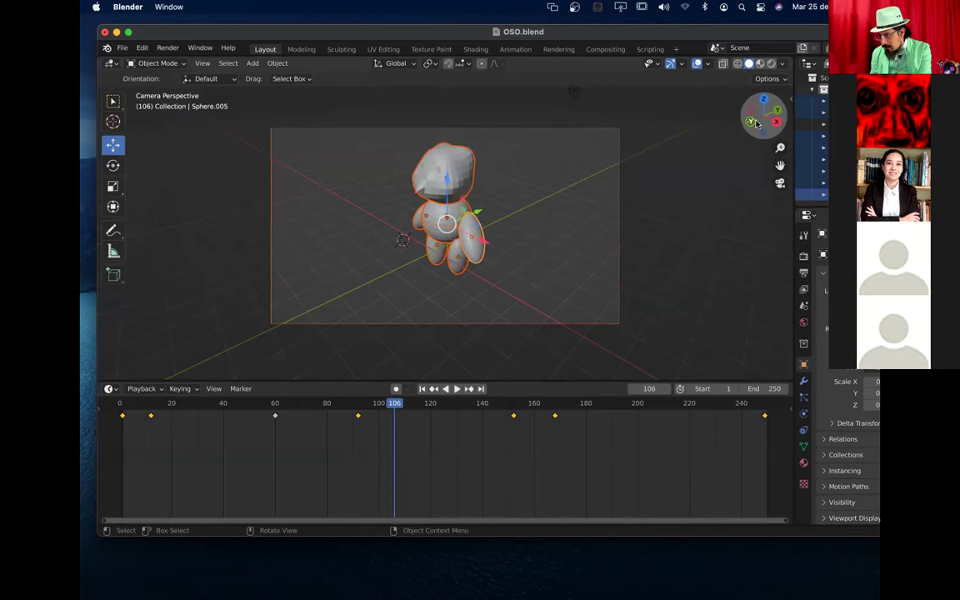
left_click_drag(764, 113, 687, 104)
left_click_drag(397, 408, 129, 412)
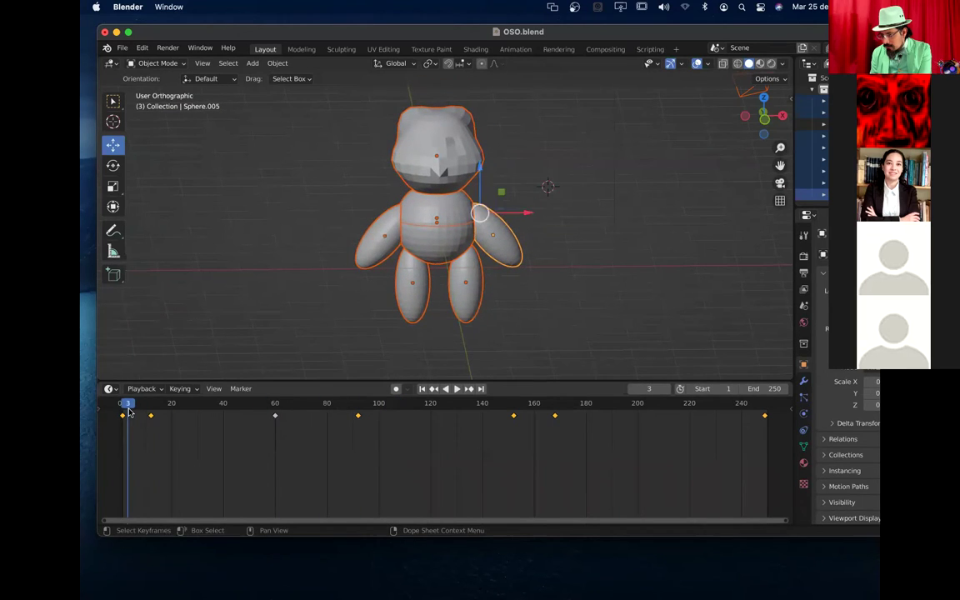
key("space")
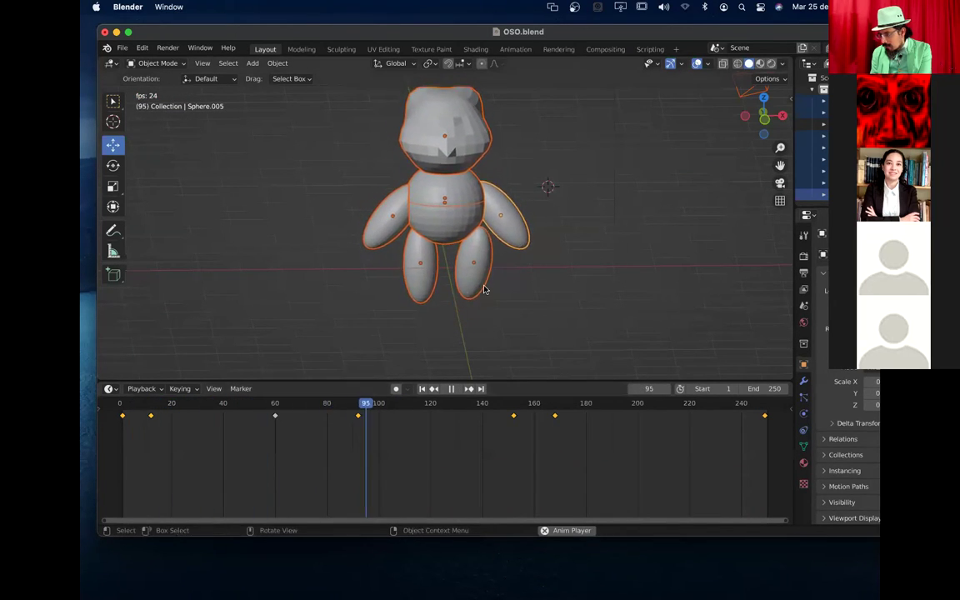
left_click(779, 183)
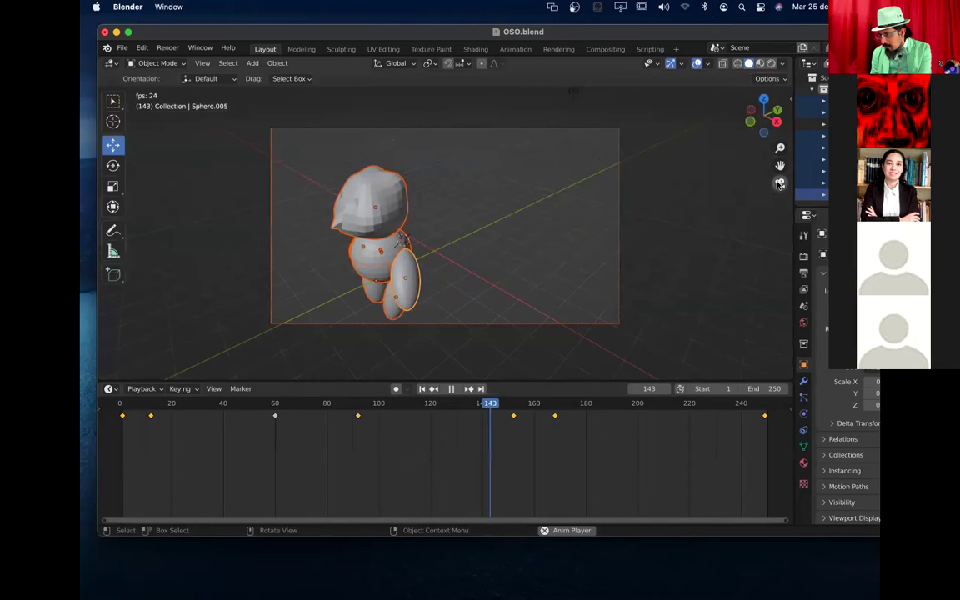
key("space")
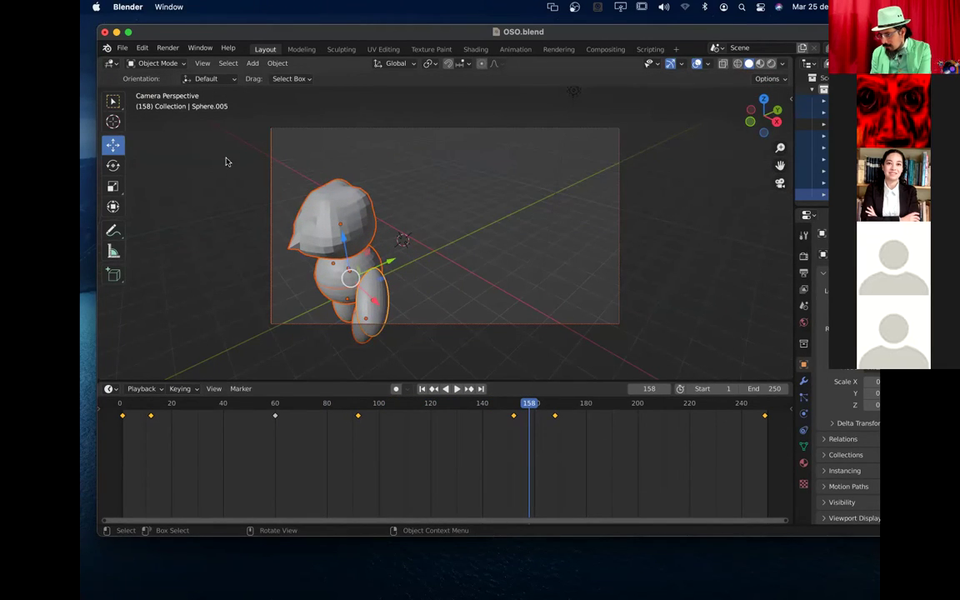
left_click_drag(525, 410, 447, 410)
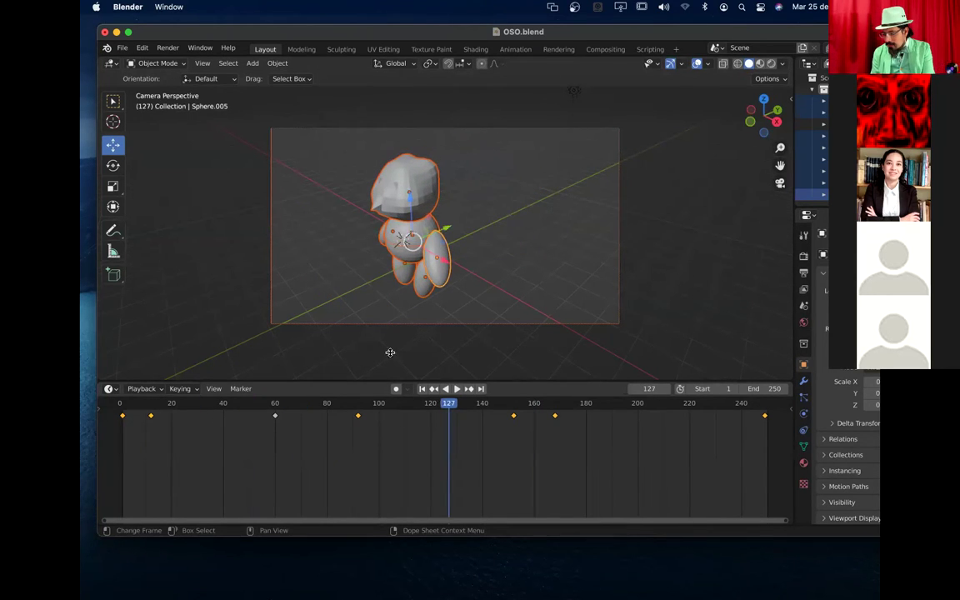
Step: Open the recent file PEIRCE-UNI.blend without saving the changes to OSO.blend
left_click(123, 50)
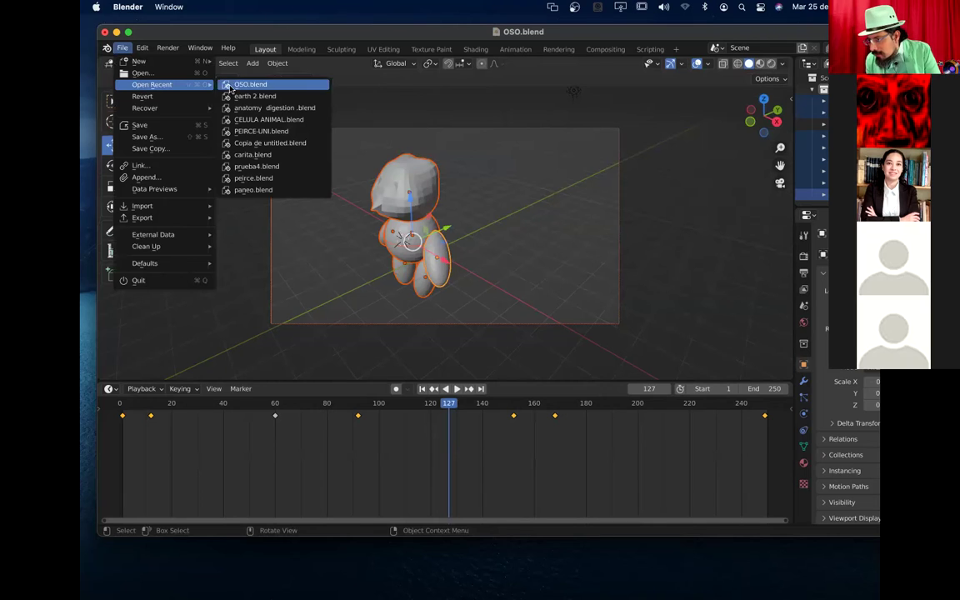
left_click(259, 132)
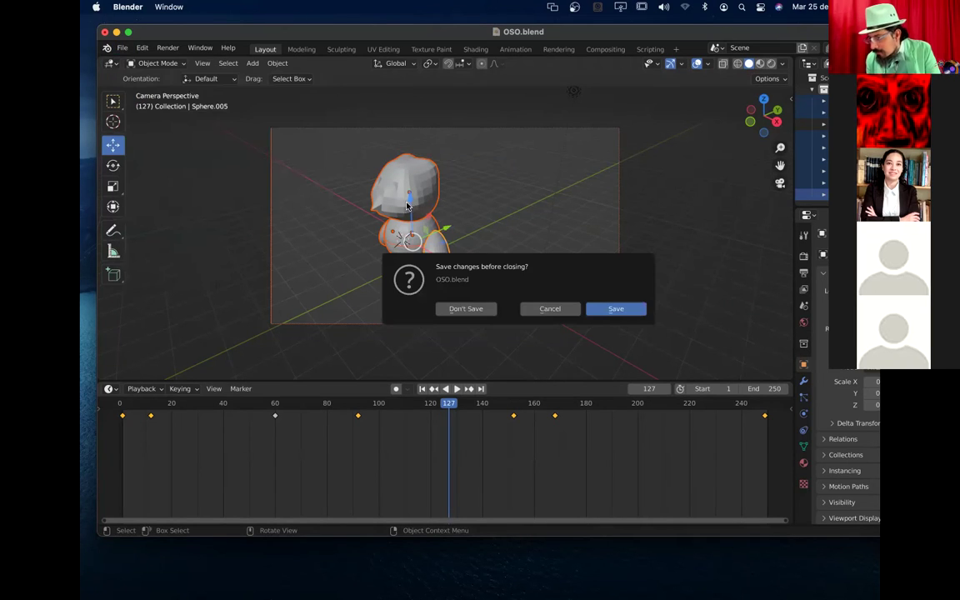
left_click(466, 309)
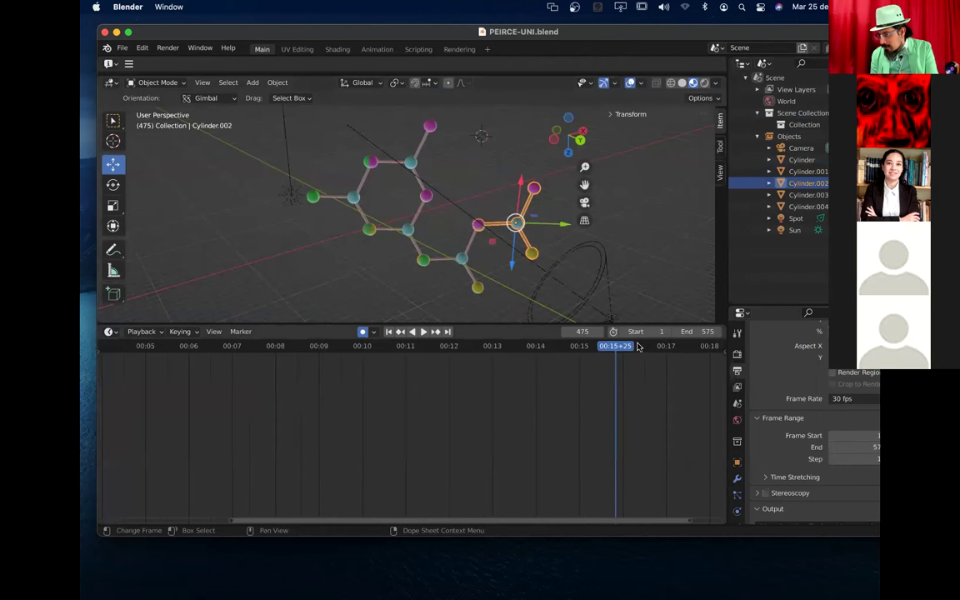
Step: Play the molecule animation from frame 0, switch to the camera view during playback, stop it, and inspect the model from another angle
scroll(509, 393, "down", 5)
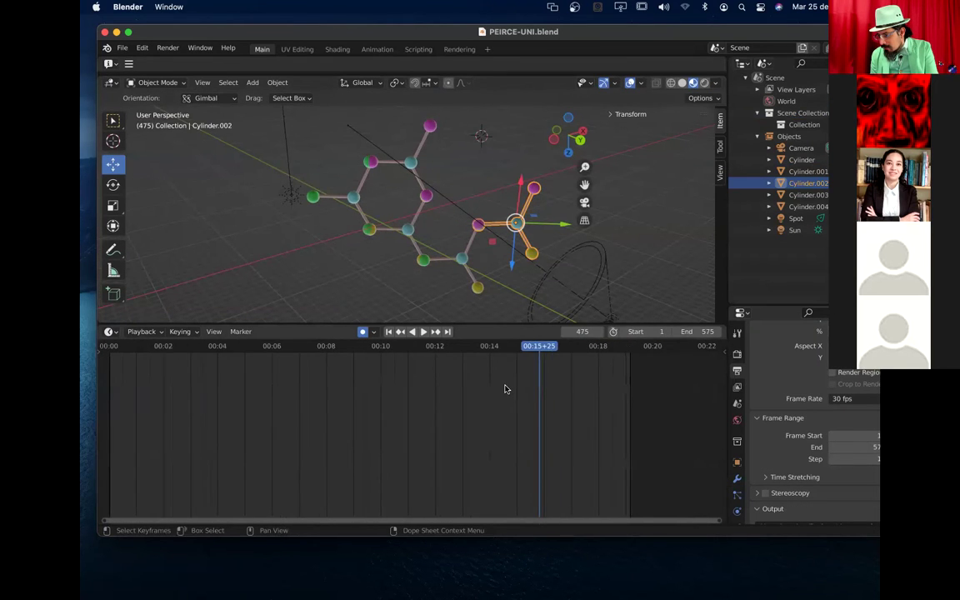
scroll(508, 389, "down", 2)
left_click_drag(505, 347, 188, 364)
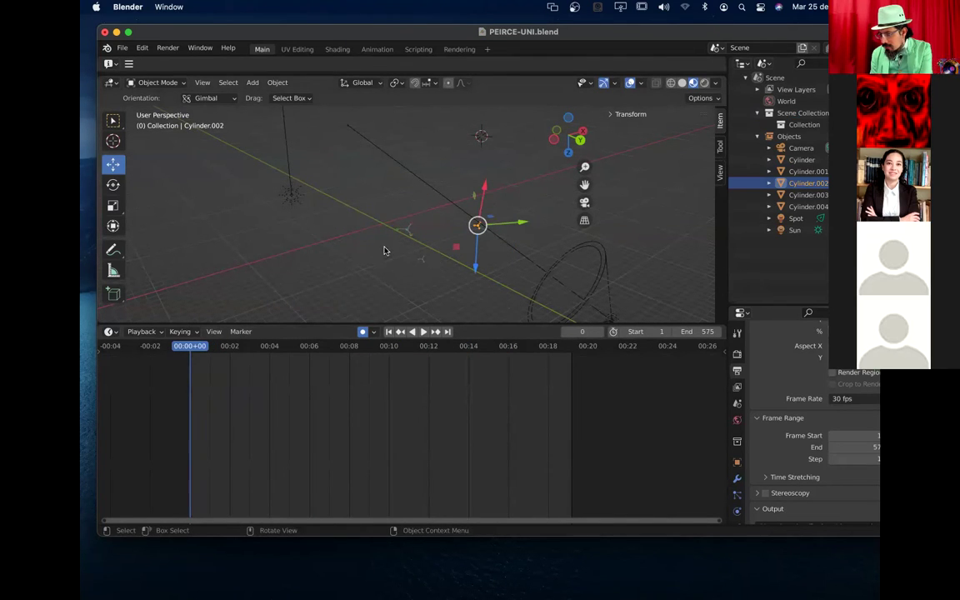
scroll(384, 252, "up", 1)
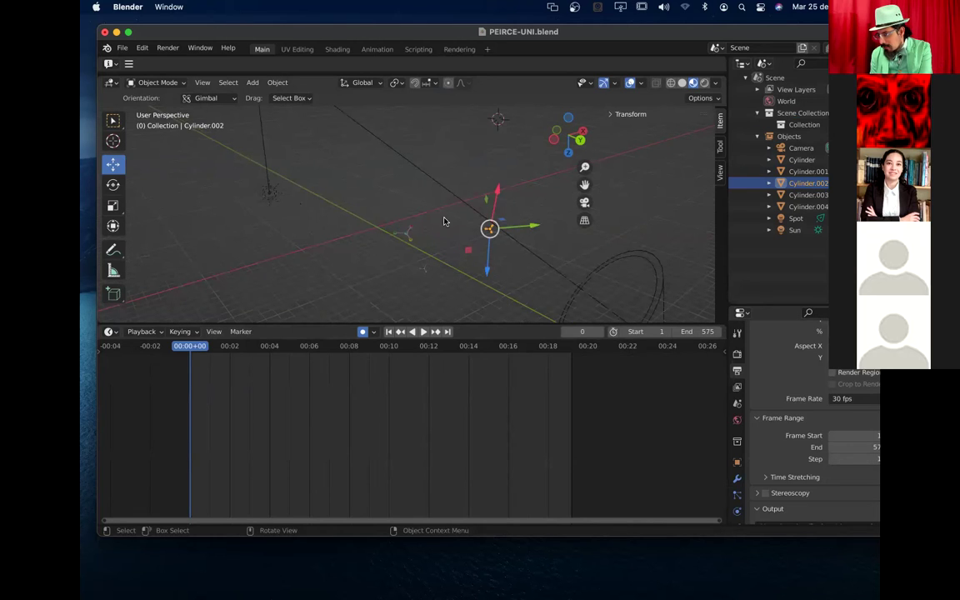
key("space")
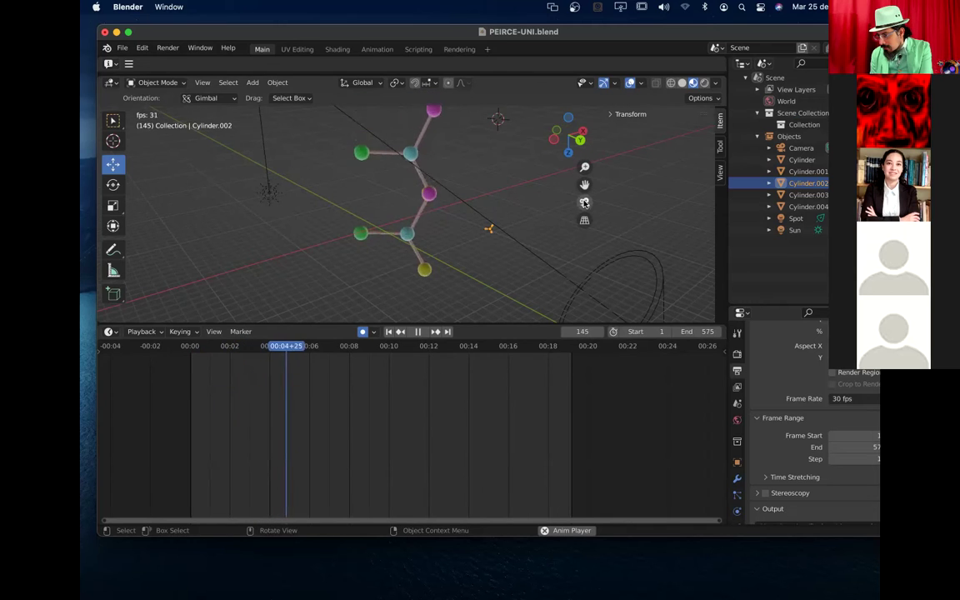
key("KP_0")
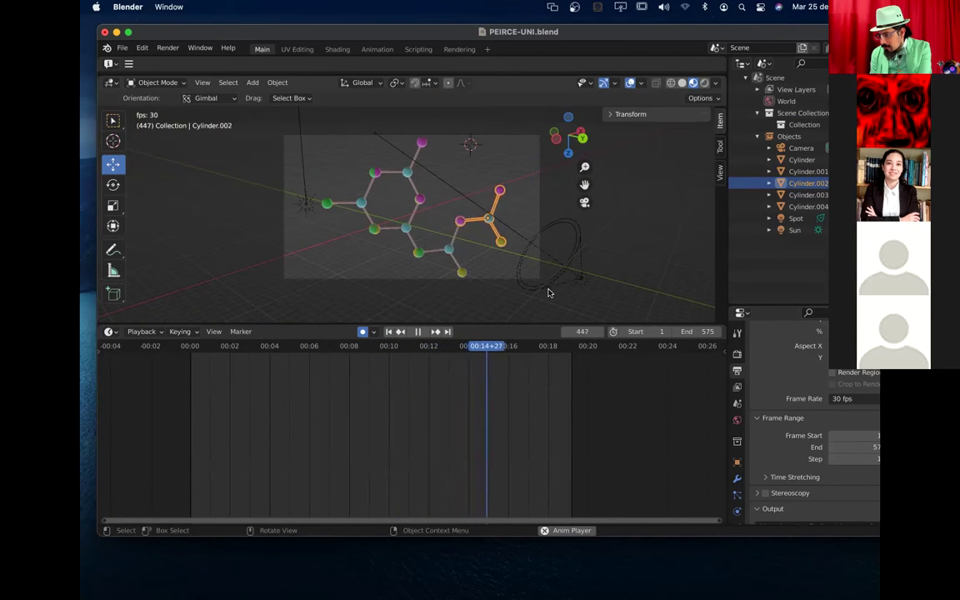
key("space")
left_click_drag(557, 135, 522, 136)
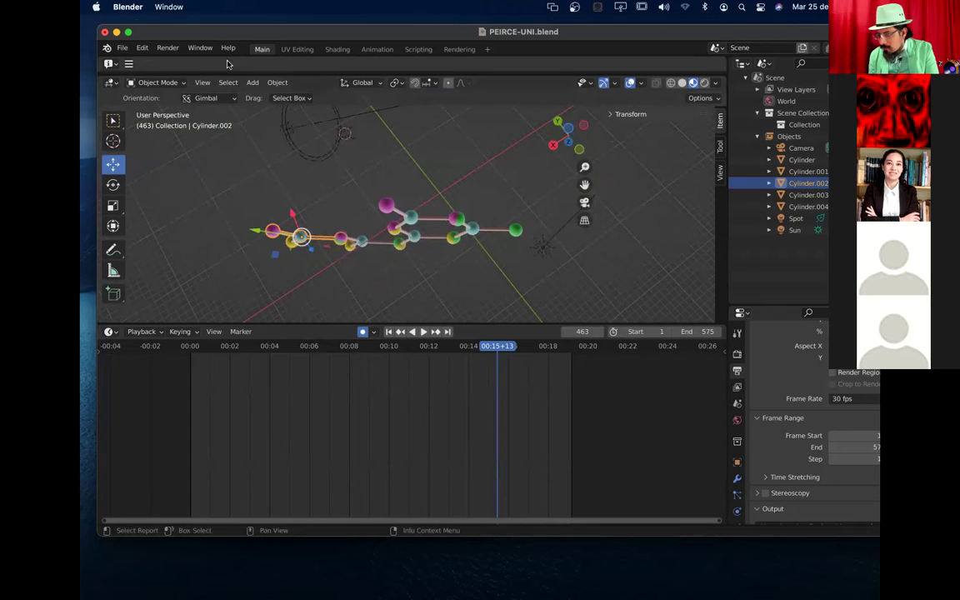
Step: Open the recent file prueba4.blend without saving the changes to PEIRCE-UNI.blend
left_click(120, 50)
mouse_move(142, 86)
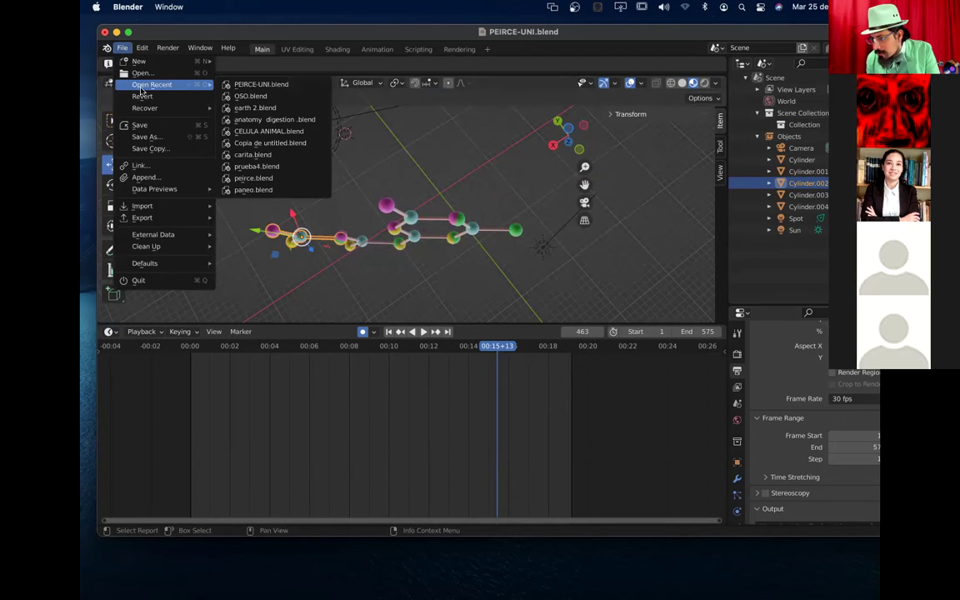
left_click(268, 169)
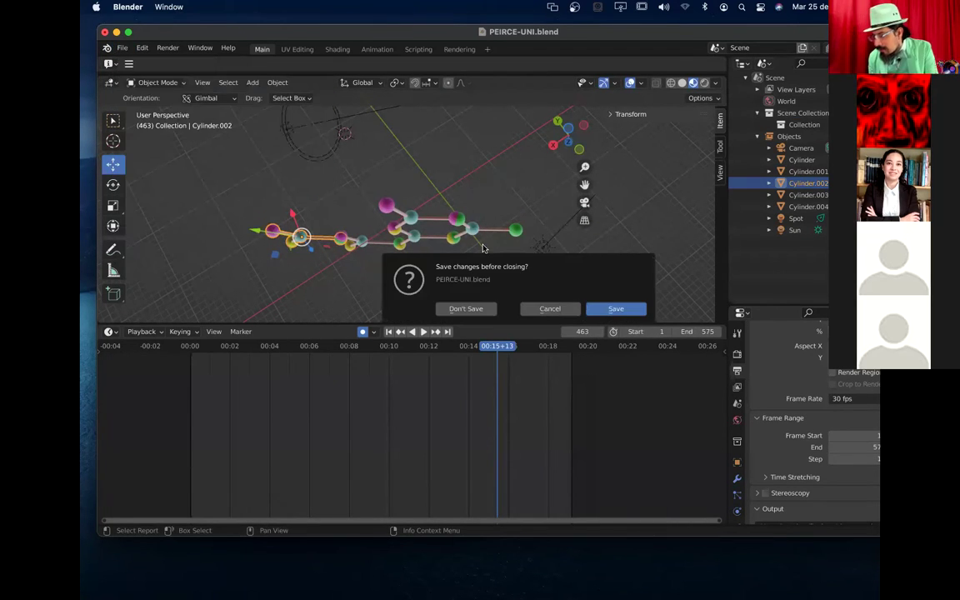
left_click(481, 313)
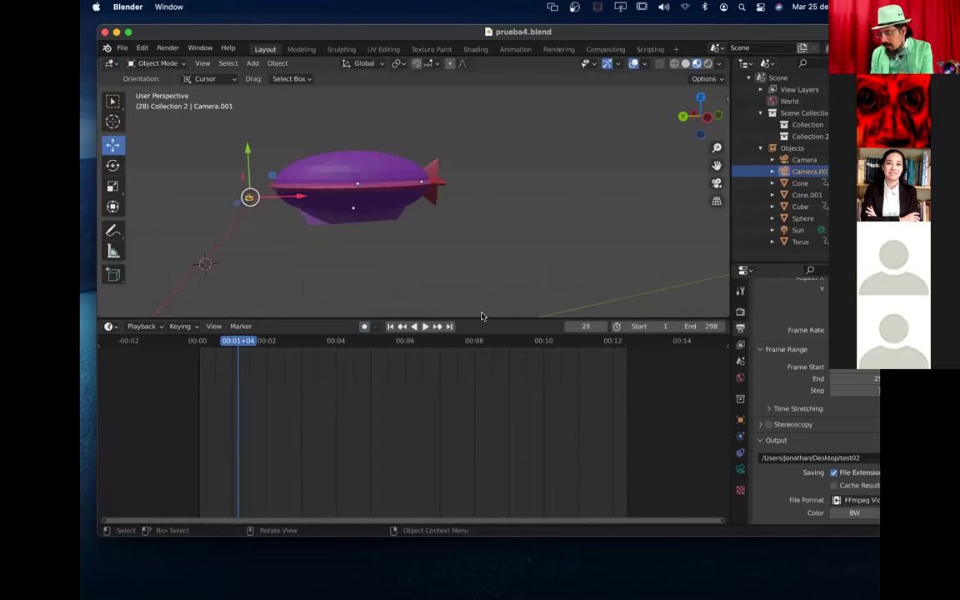
Step: Play the purple airship's animation in the camera view, stop it, and look at the camera and airship from outside that view
left_click(718, 187)
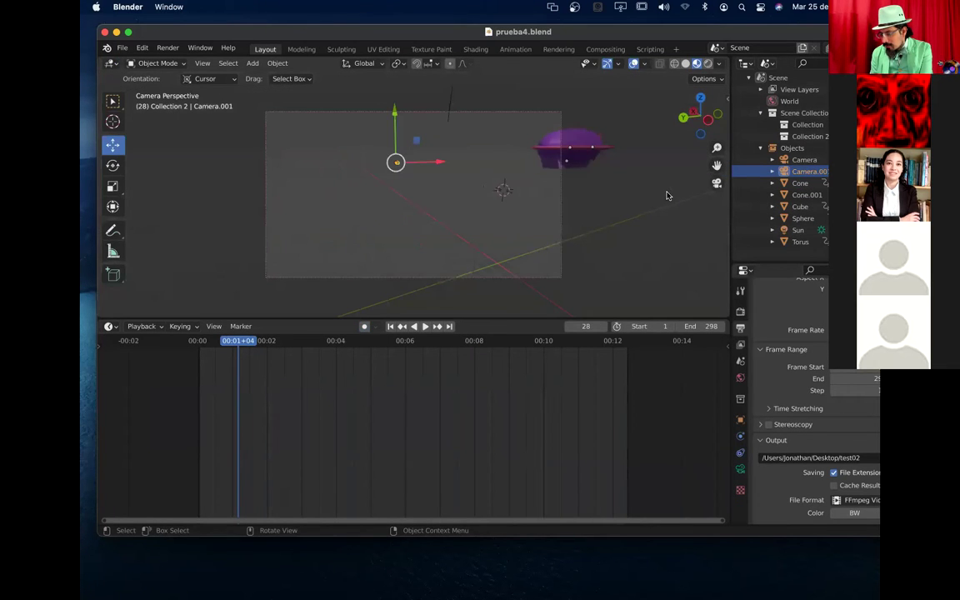
key("space")
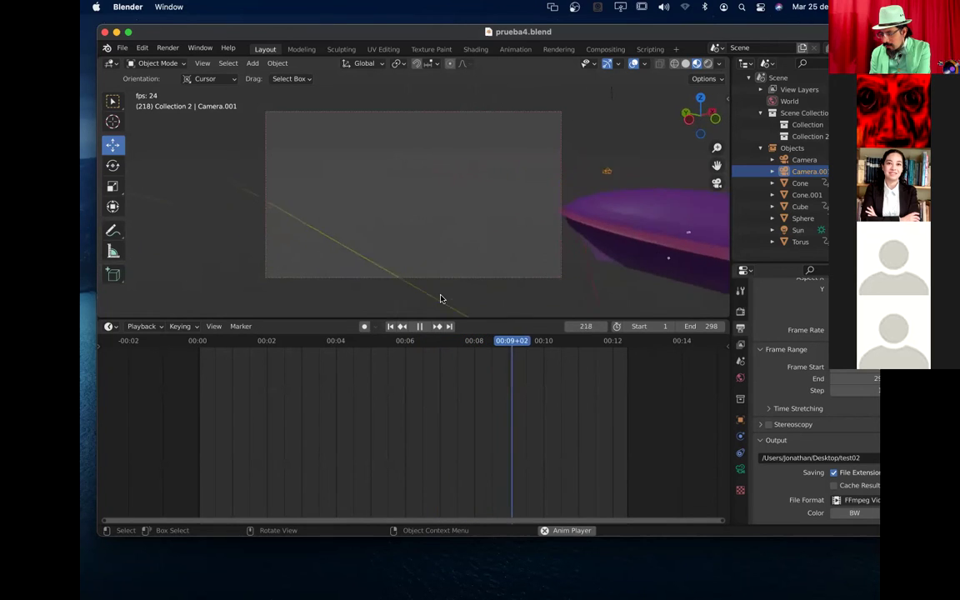
key("space")
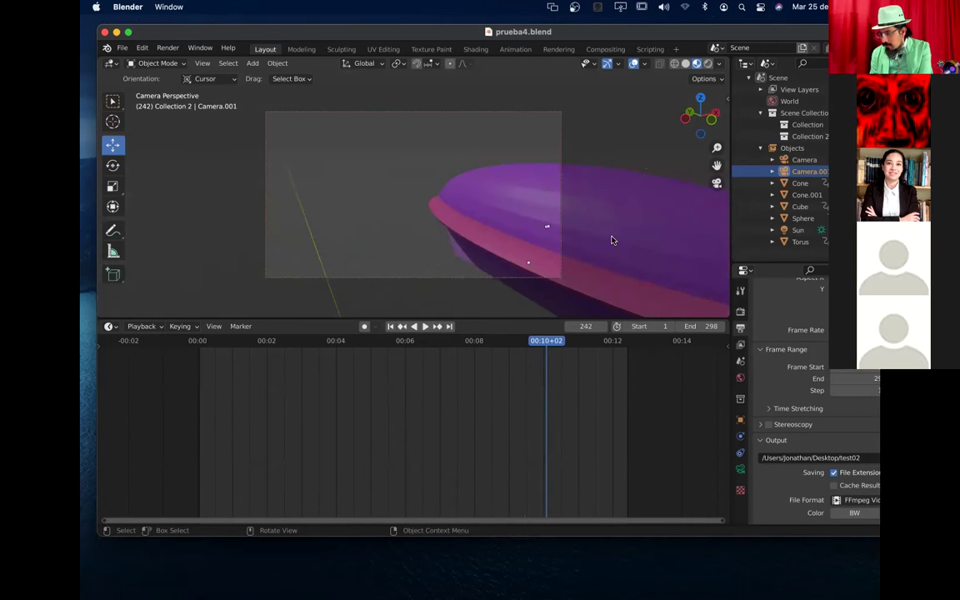
left_click_drag(699, 115, 393, 231)
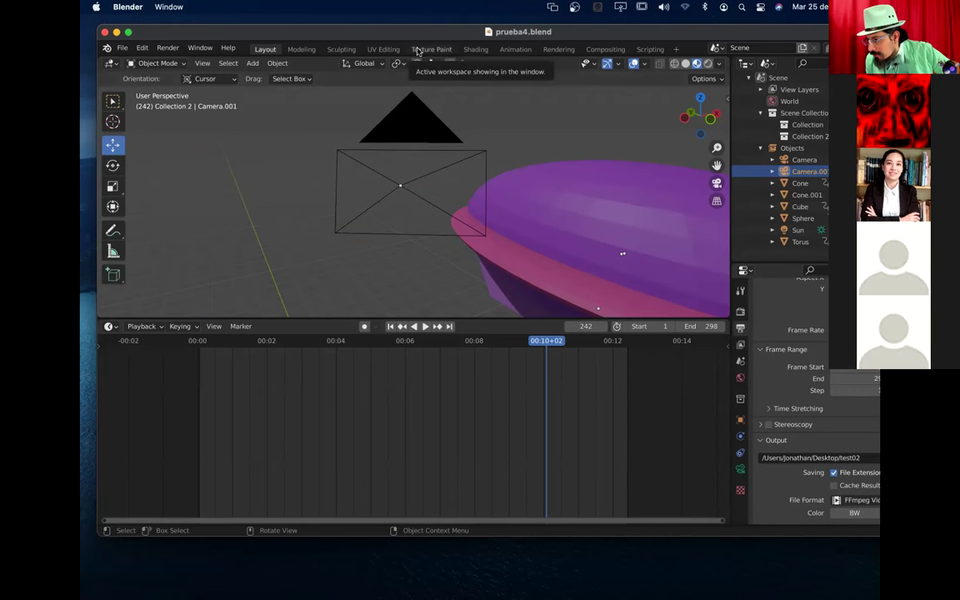
Step: Create a new 2D Animation file and sketch a simple smiling face with the Pencil at frame 1
left_click(122, 49)
mouse_move(133, 64)
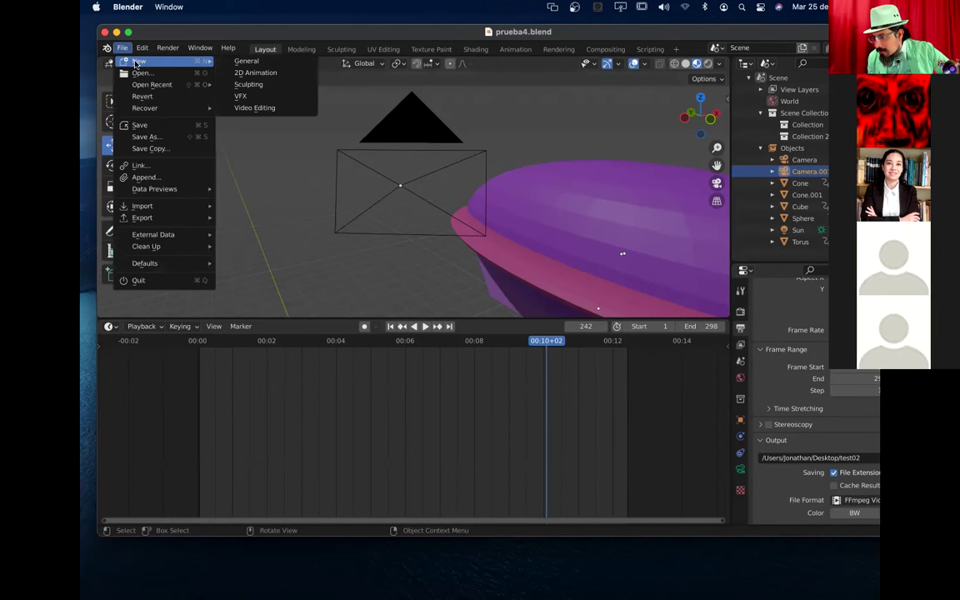
left_click(261, 75)
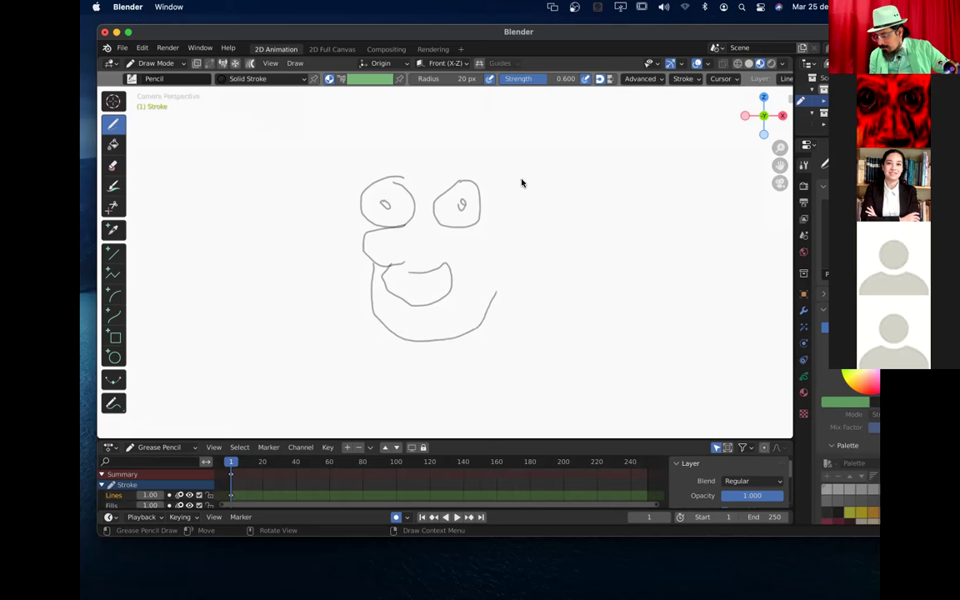
Step: Move the timeline to frame 7 and add a curved ear stroke beside the face
key("space")
right_click(241, 476)
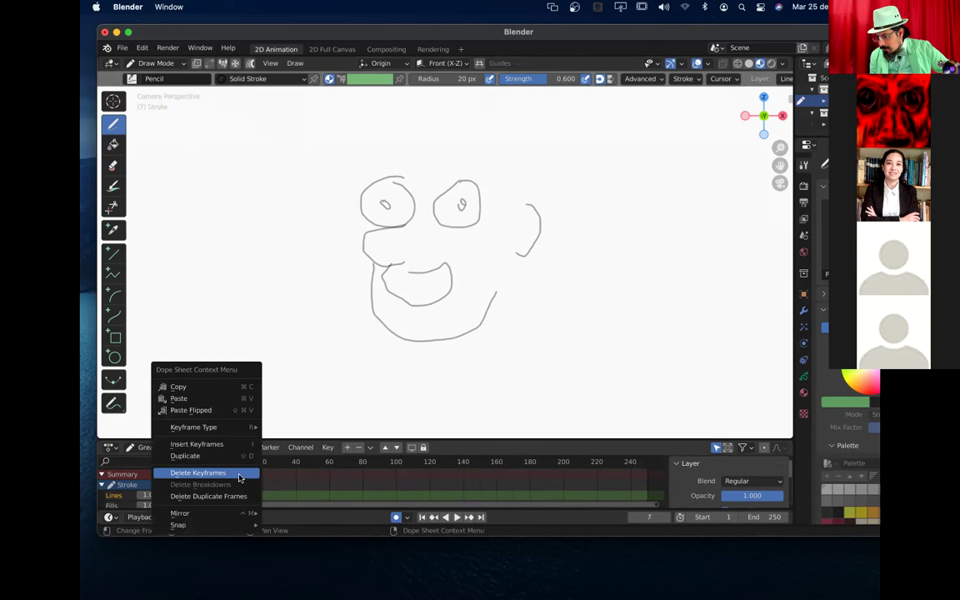
left_click(260, 474)
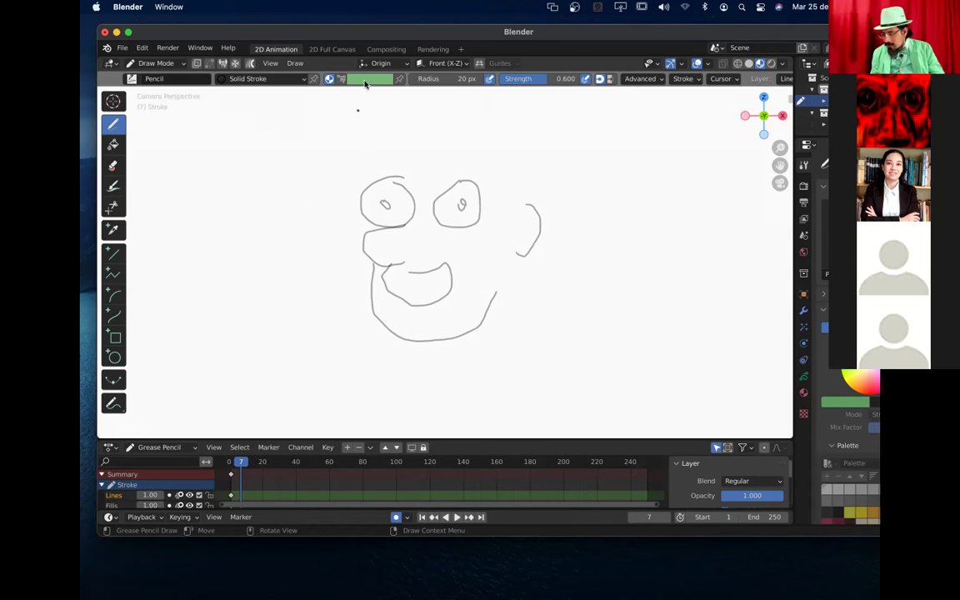
Step: Create a new Video Editing file without saving the face drawing, and play its empty sequencer timeline
left_click(121, 47)
mouse_move(148, 62)
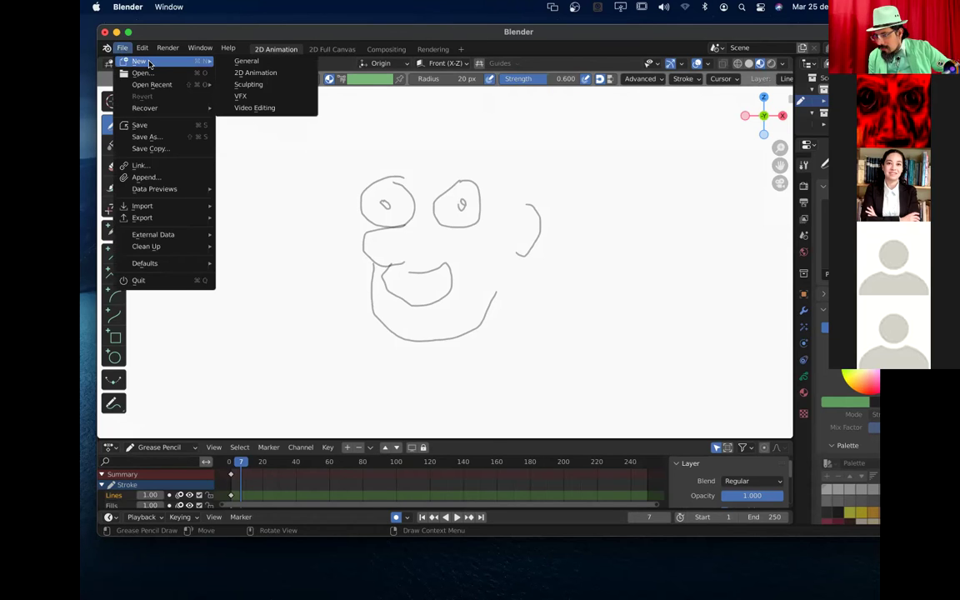
left_click(268, 109)
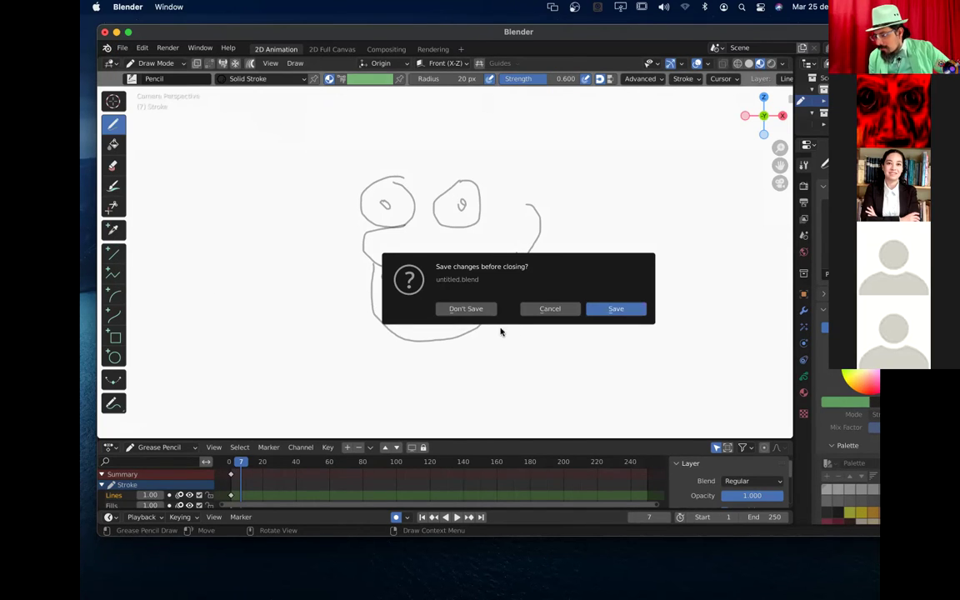
left_click(473, 307)
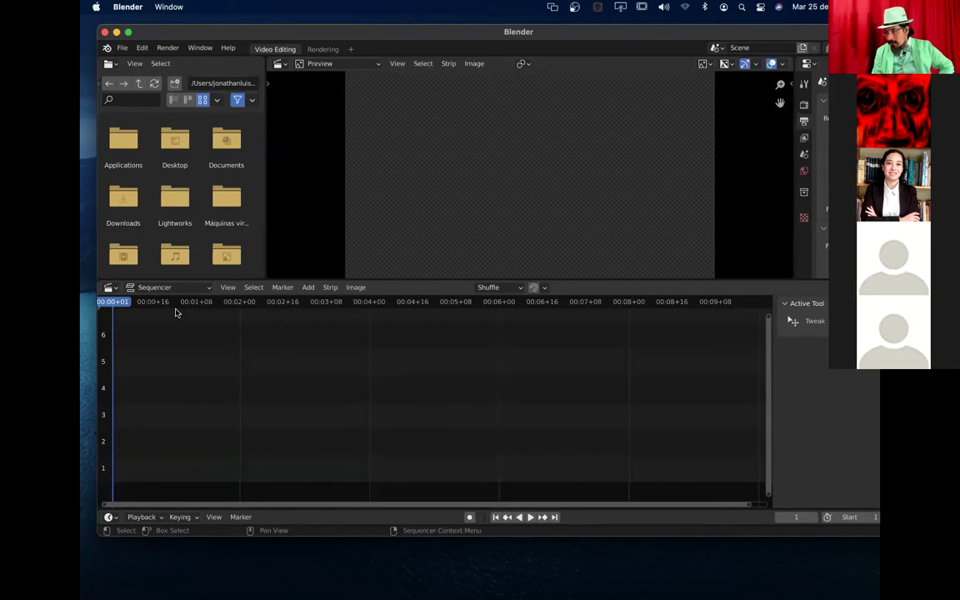
key("space")
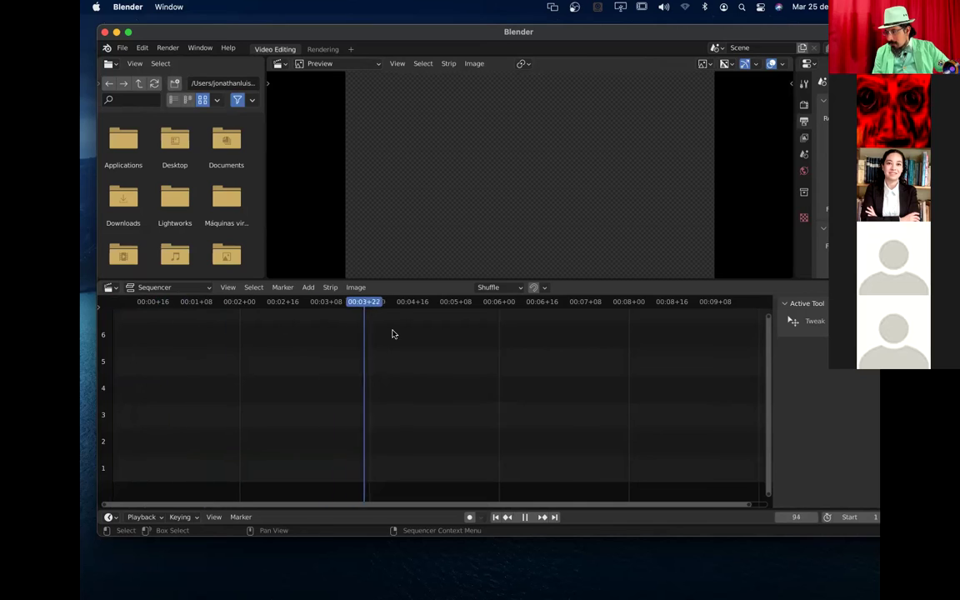
left_click_drag(312, 335, 256, 330)
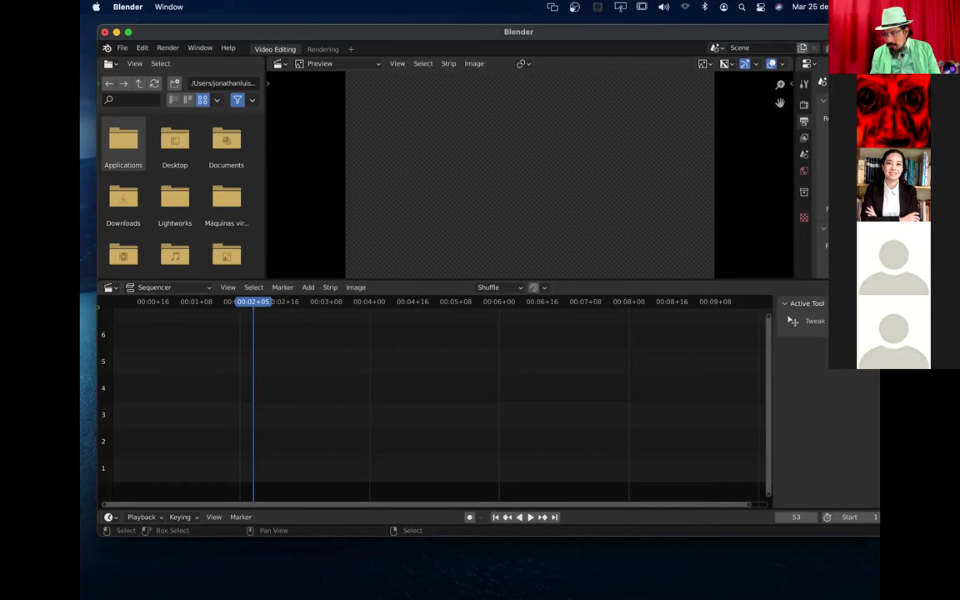
Step: Quit the video editing session without saving and close the separate Action Editor window of CELULA ANIMAL.blend
key("super+q")
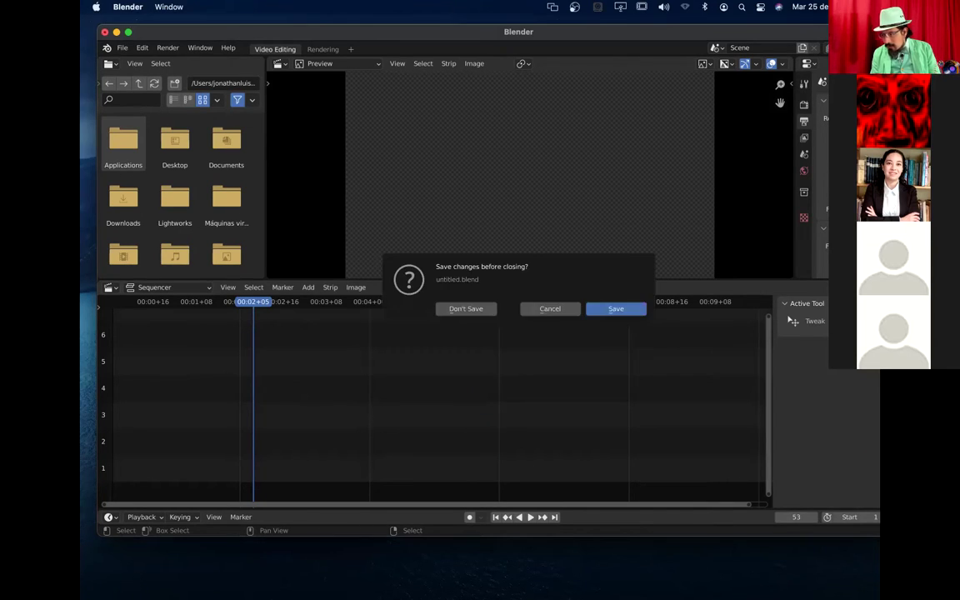
left_click(460, 310)
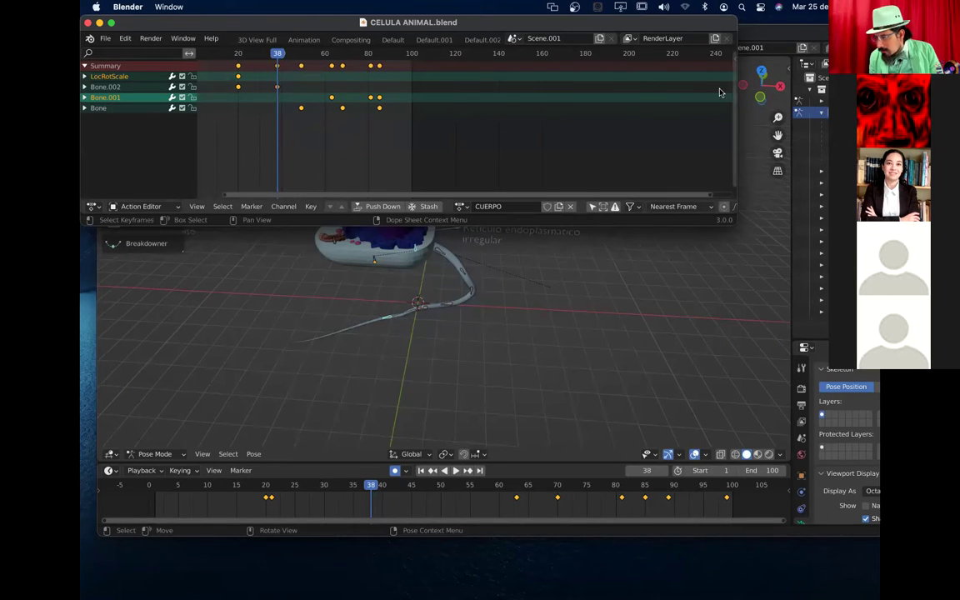
left_click_drag(113, 17, 195, 169)
left_click(169, 177)
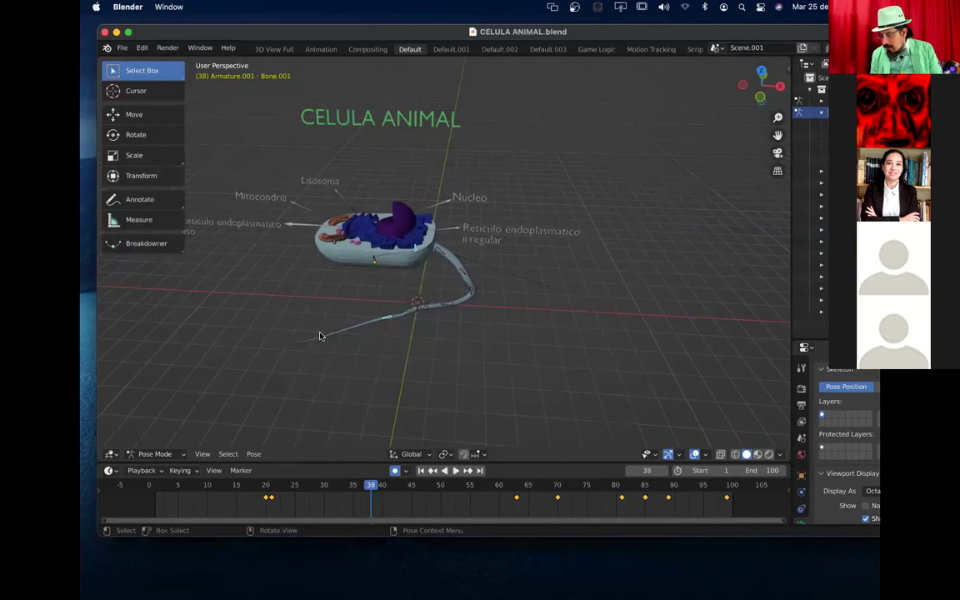
Step: Start the animal cell's animation, return it to frame 1, and stop playback
key("space")
left_click(155, 474)
key("space")
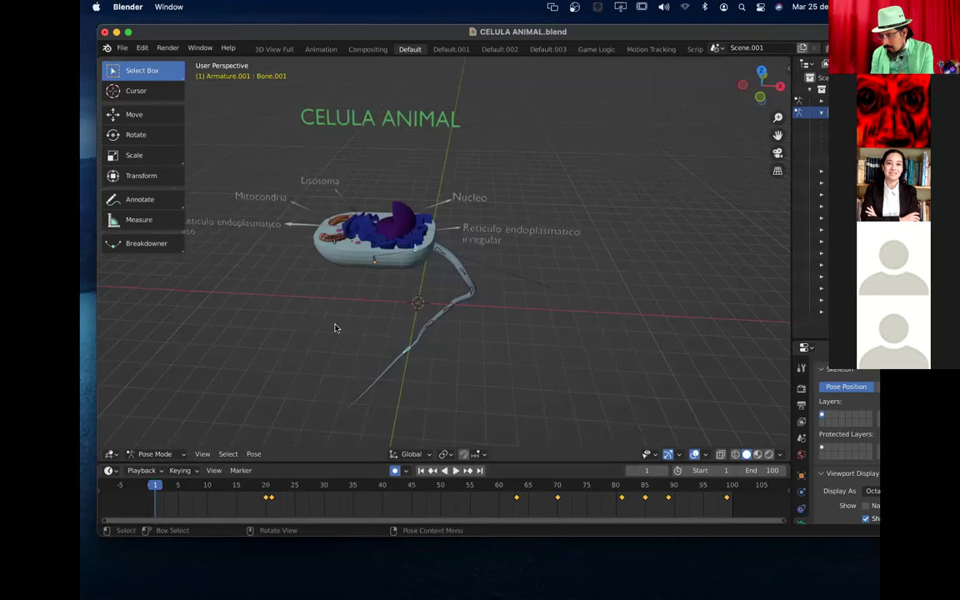
Step: Play the animal cell's tail animation from frame 1, stop it, and inspect the model from closer and at other angles
scroll(338, 326, "up", 5)
scroll(339, 325, "down", 3)
scroll(339, 325, "down", 4)
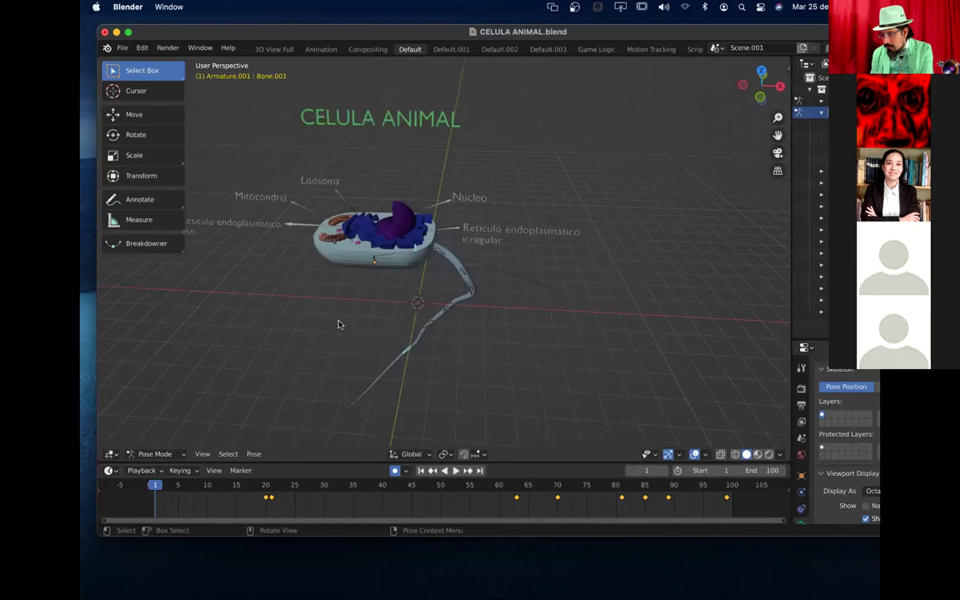
scroll(338, 324, "up", 3)
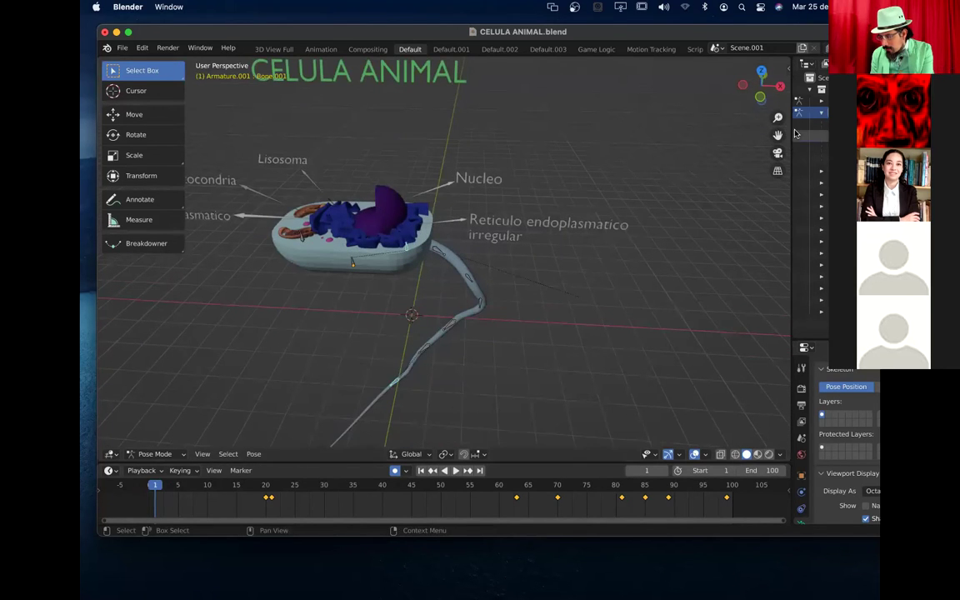
left_click_drag(760, 83, 772, 100)
key("space")
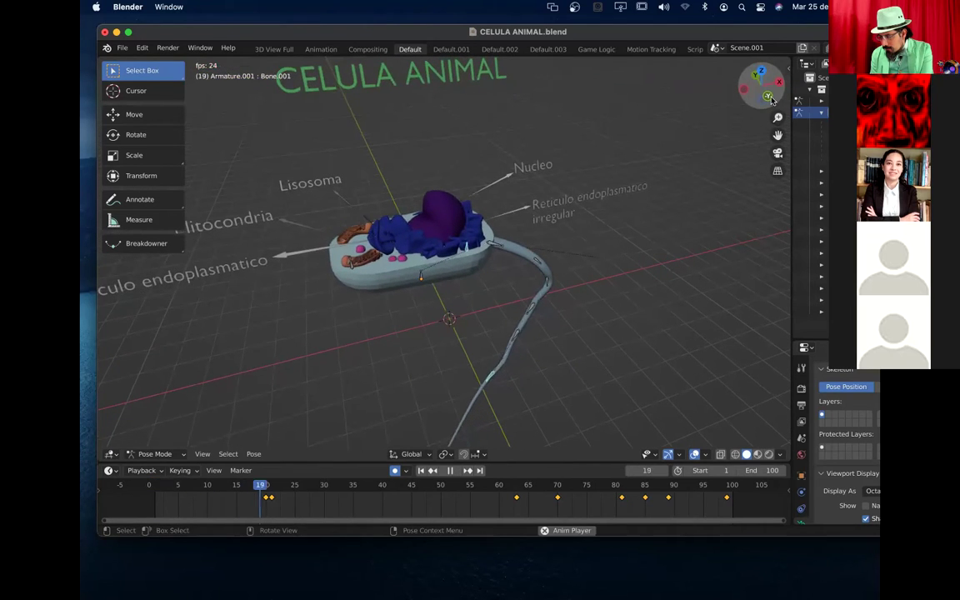
key("space")
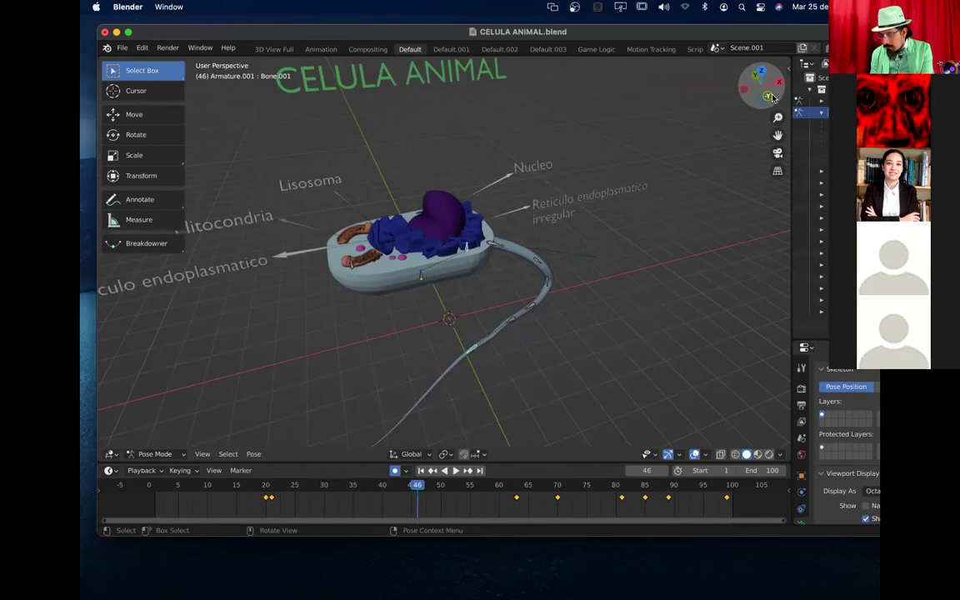
left_click_drag(775, 95, 776, 90)
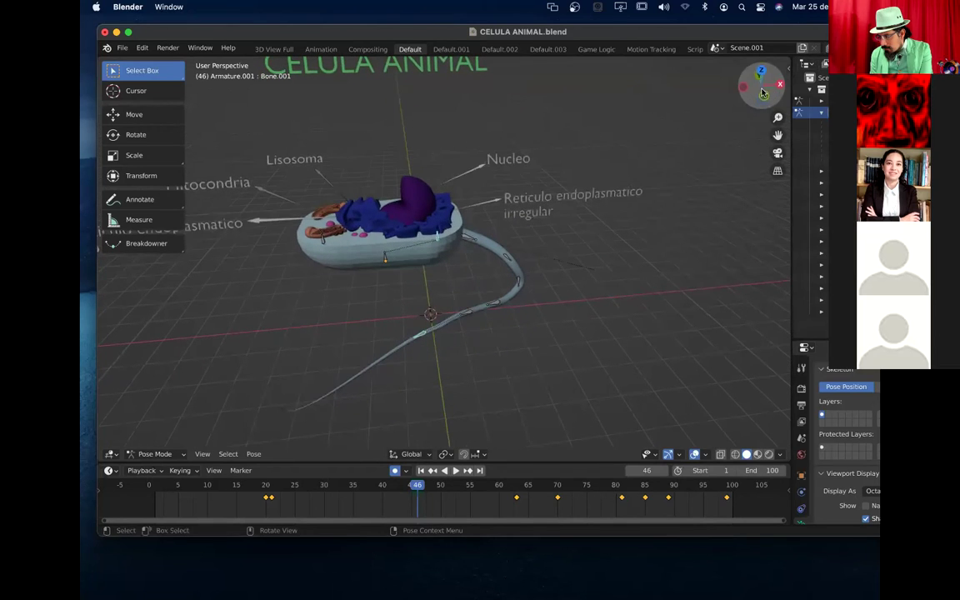
Step: Switch to Finder and close the 41-celula-animal folder window
mouse_move(763, 32)
left_mouse_down()
mouse_move(750, 30)
mouse_move(768, 29)
left_mouse_up()
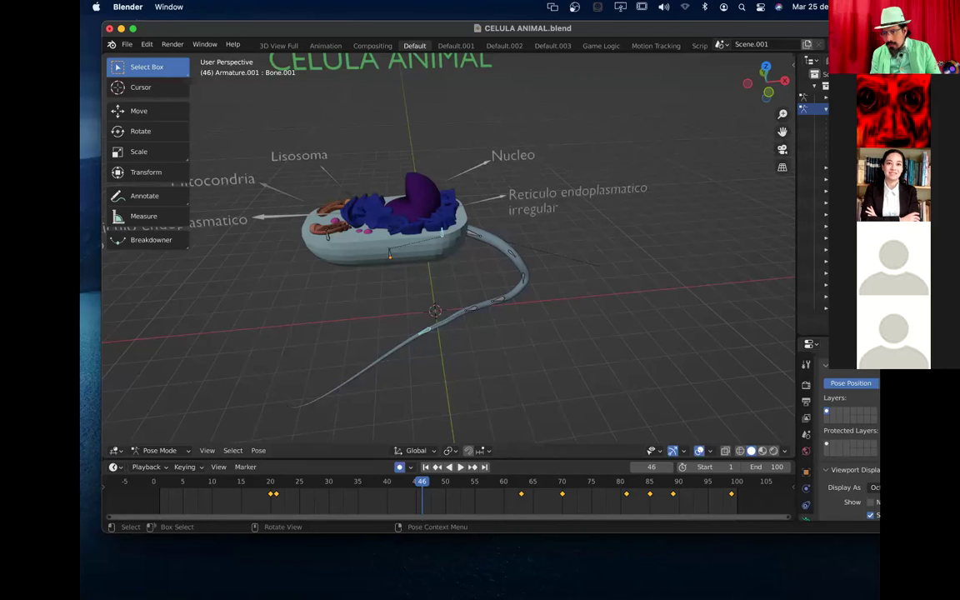
key("super+Tab")
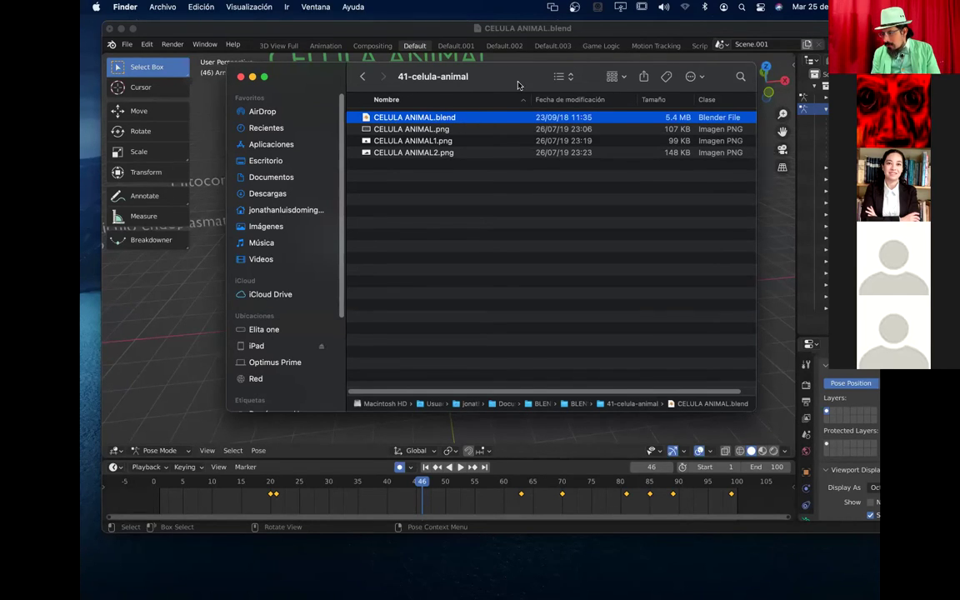
key("super+w")
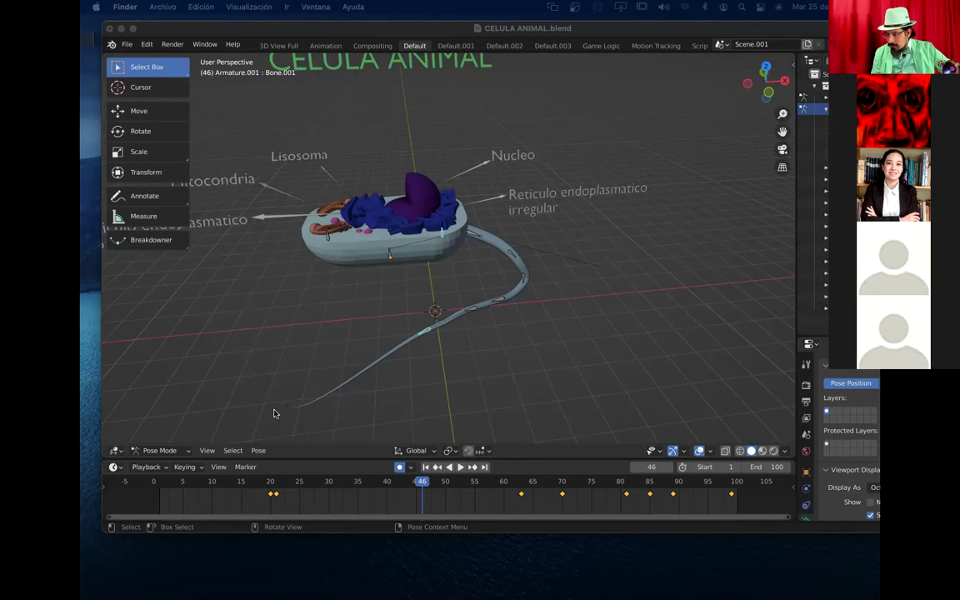
Step: Scrub the cell animation back to frame 10, play it from there, and stop it
left_click_drag(422, 487, 196, 481)
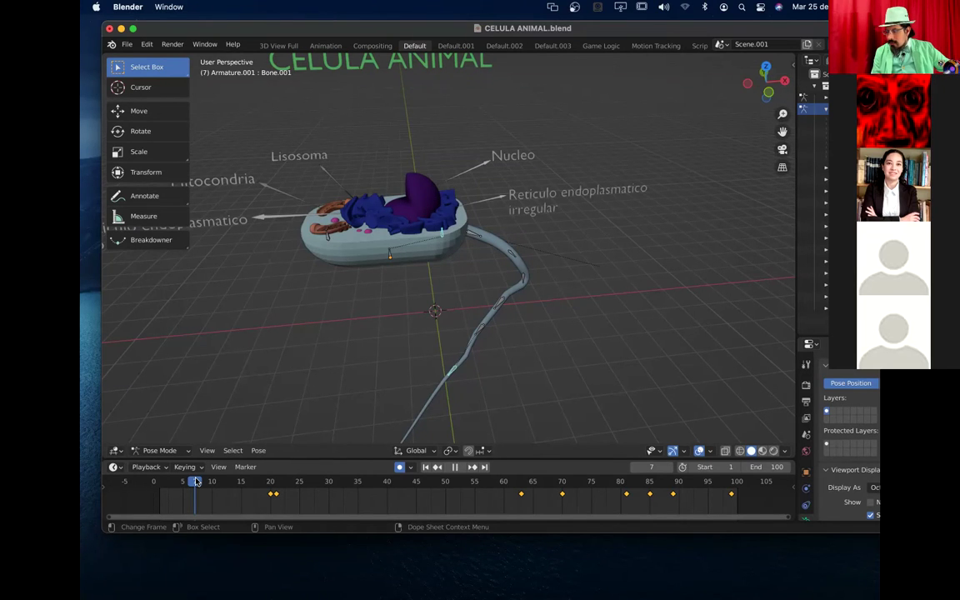
mouse_move(196, 482)
left_mouse_down()
mouse_move(284, 486)
mouse_move(212, 484)
left_mouse_up()
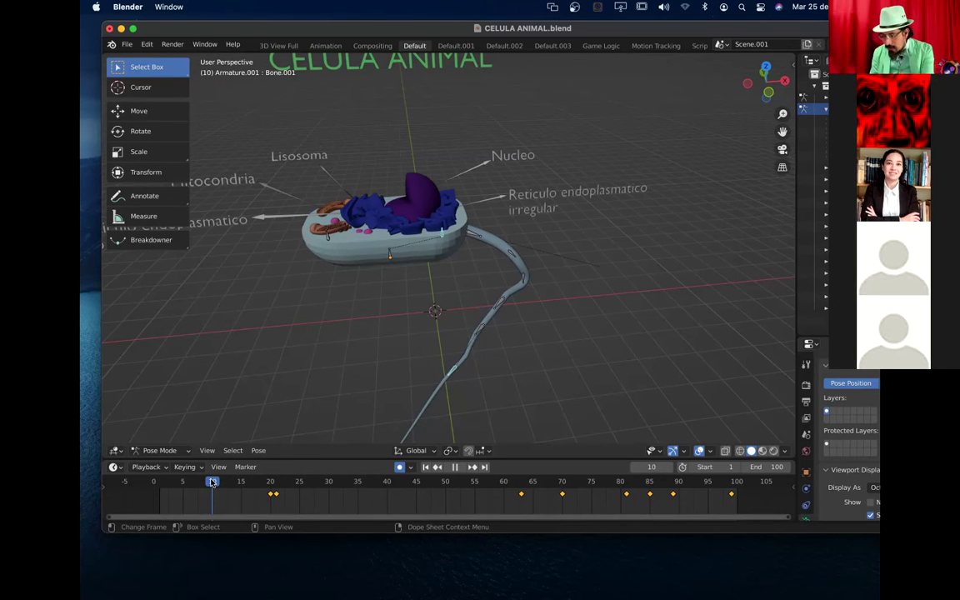
key("space")
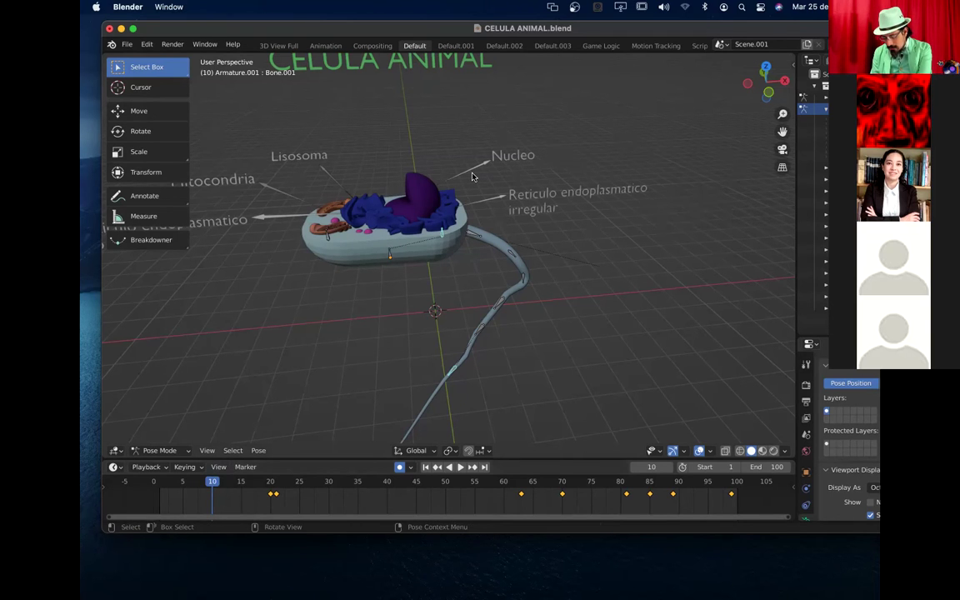
key("space")
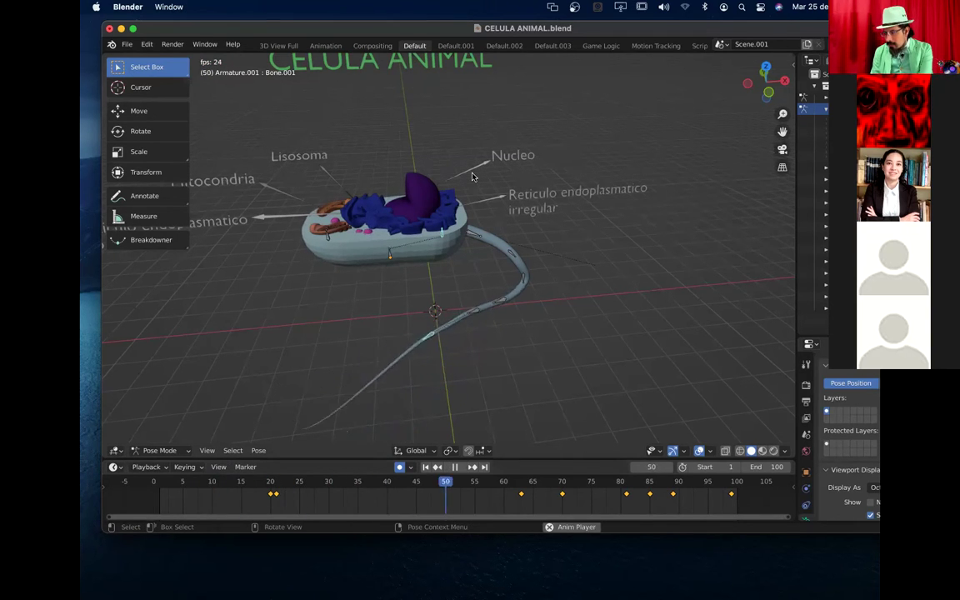
key("space")
Step: Inspect the animal cell from nearer and farther away, and play its tail animation from frame 73 until stopping it
scroll(462, 288, "up", 2)
scroll(462, 288, "up", 1)
scroll(465, 296, "down", 4)
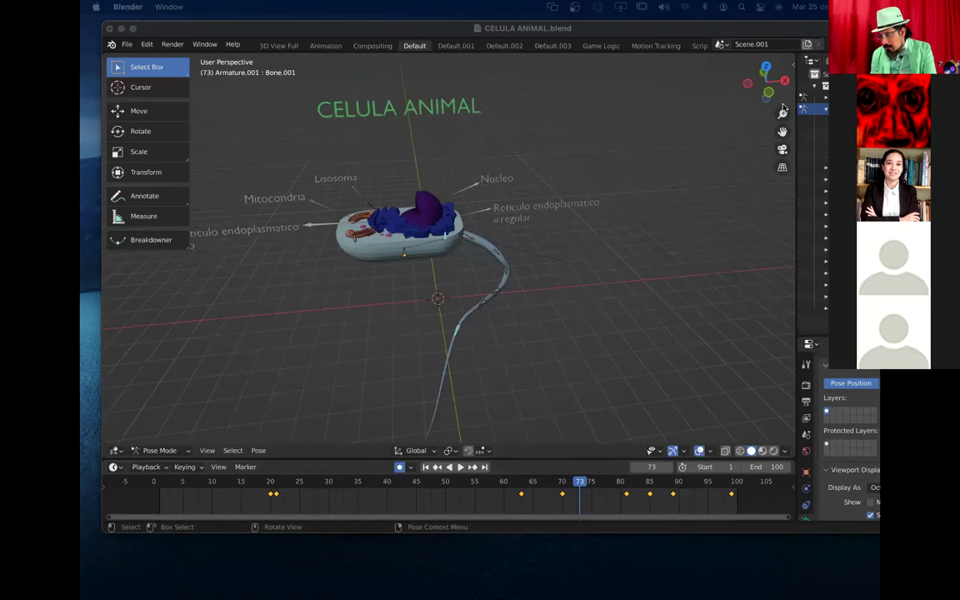
left_click_drag(766, 83, 755, 106)
scroll(516, 200, "up", 6)
scroll(527, 206, "down", 8)
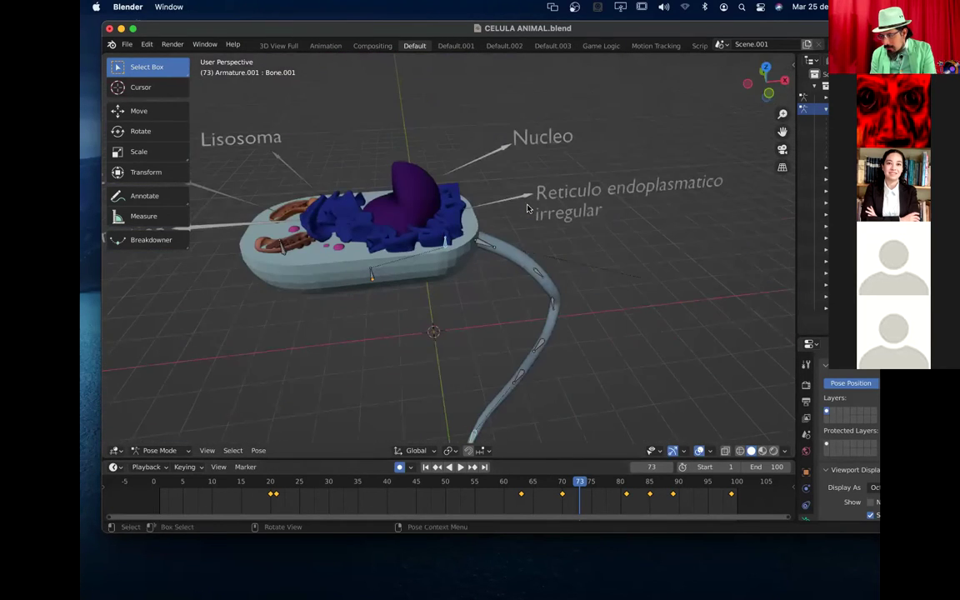
key("space")
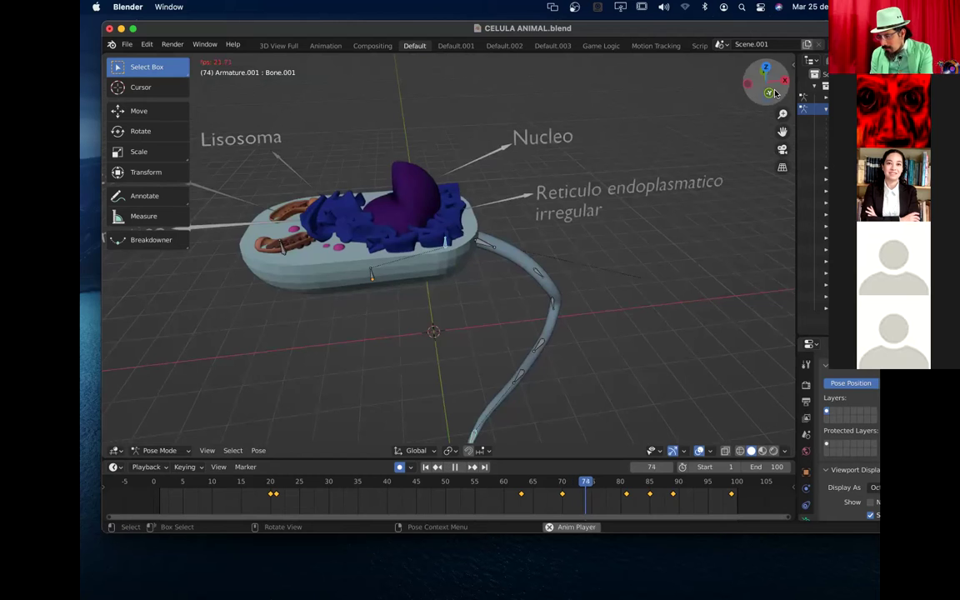
key("space")
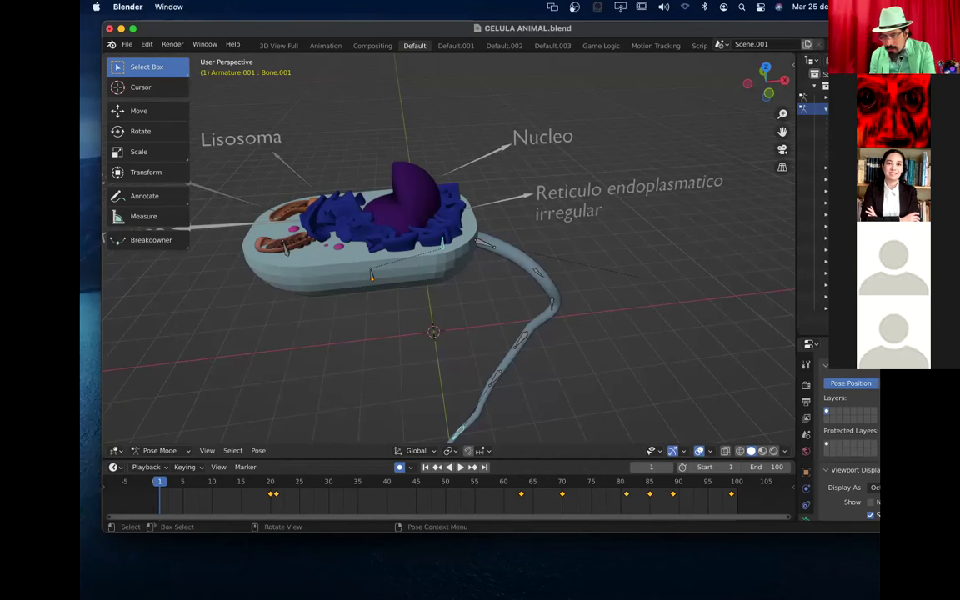
Step: Quit the CELULA ANIMAL.blend session without saving its changes
key("super+q")
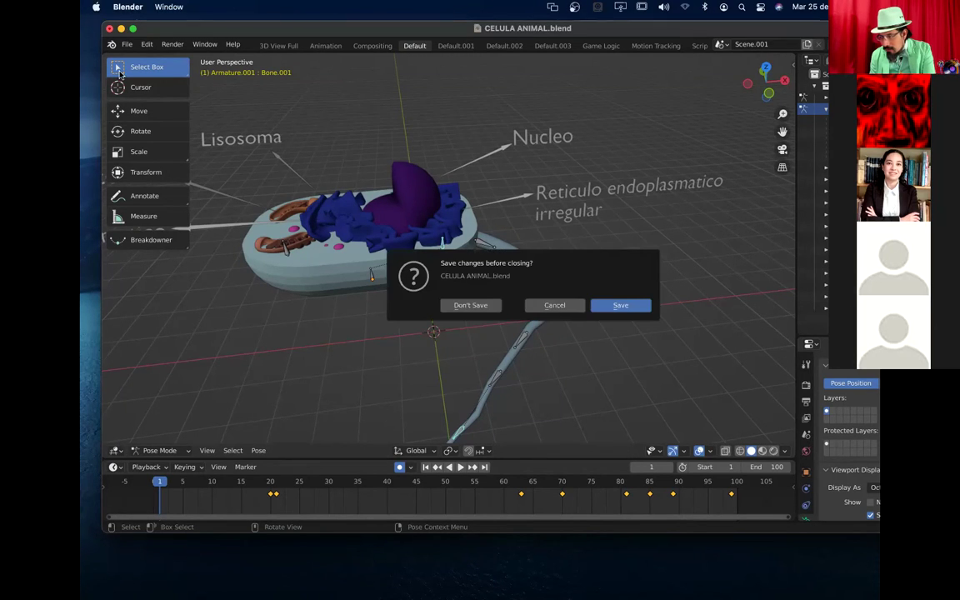
left_click(471, 305)
Step: Play the animation in the anatomy digestion file, view the digestive system from behind, and stop playback
key("space")
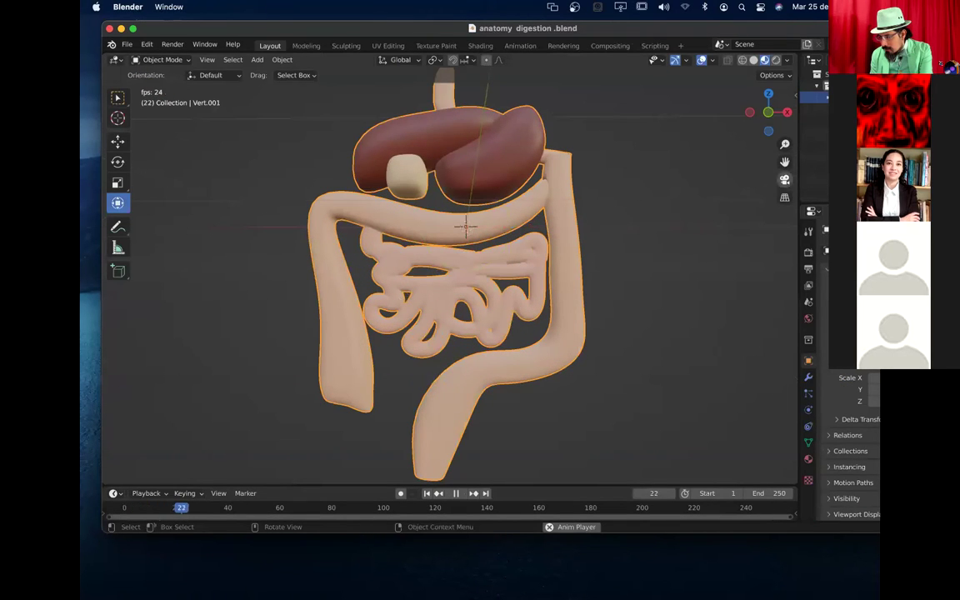
left_click_drag(767, 113, 671, 133)
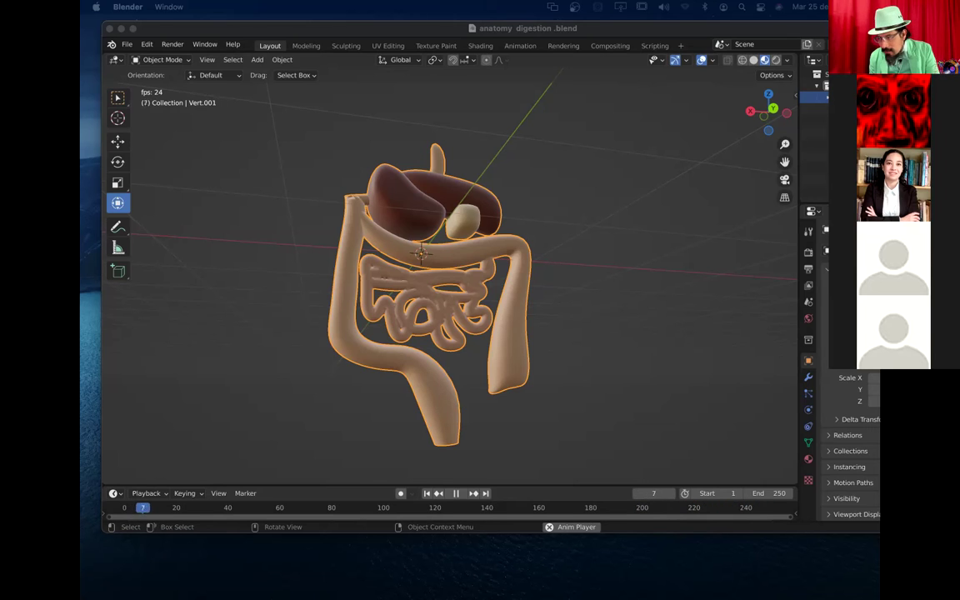
left_click(456, 492)
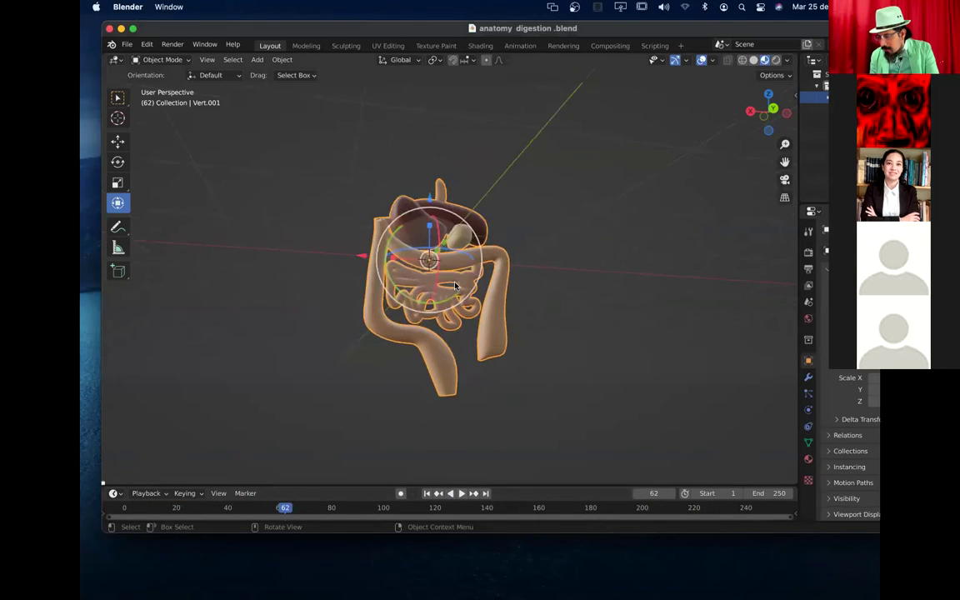
Step: Add a camera at the origin of the digestive system scene and open its Z rotation for editing
left_click(257, 60)
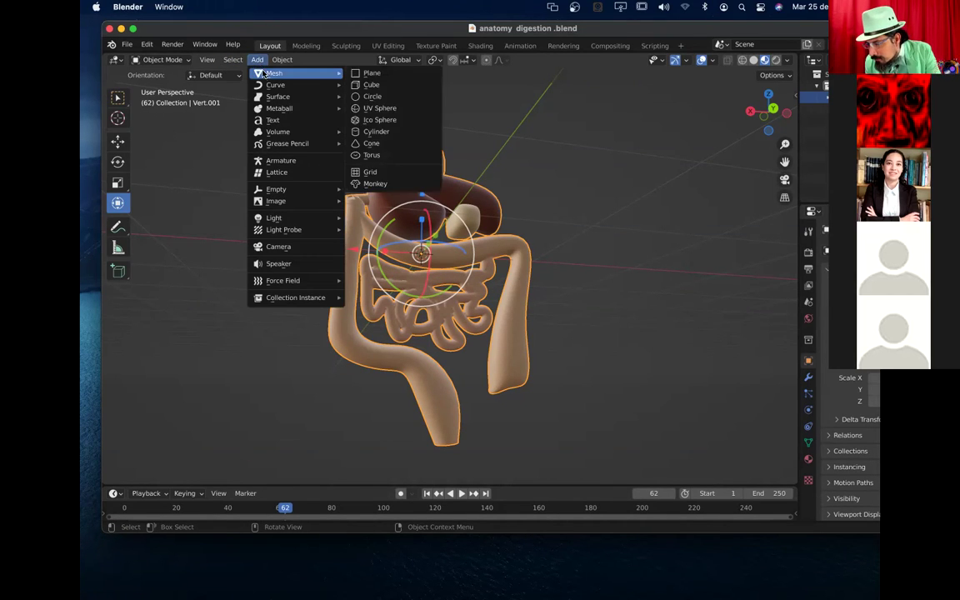
left_click(296, 254)
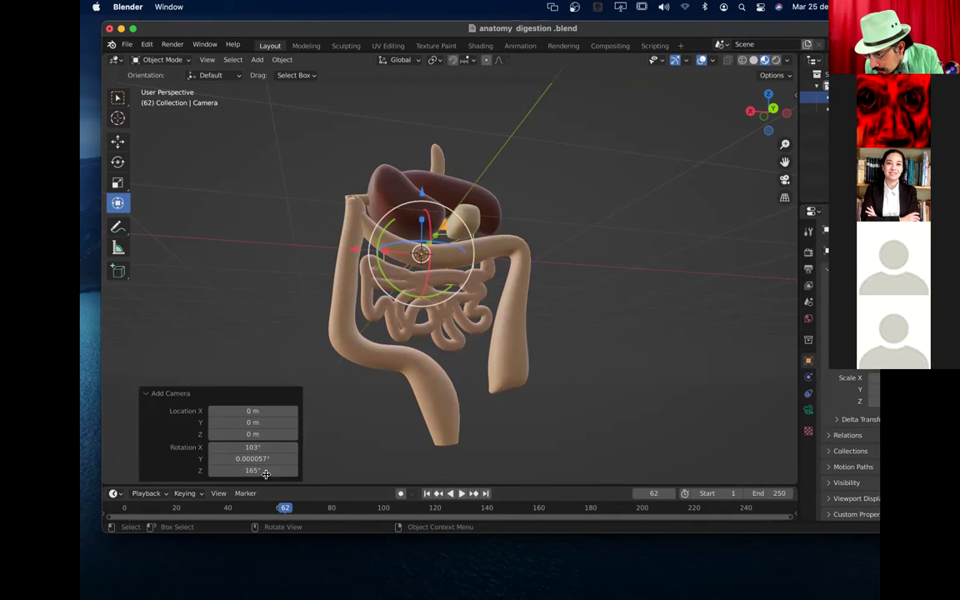
scroll(548, 272, "down", 6)
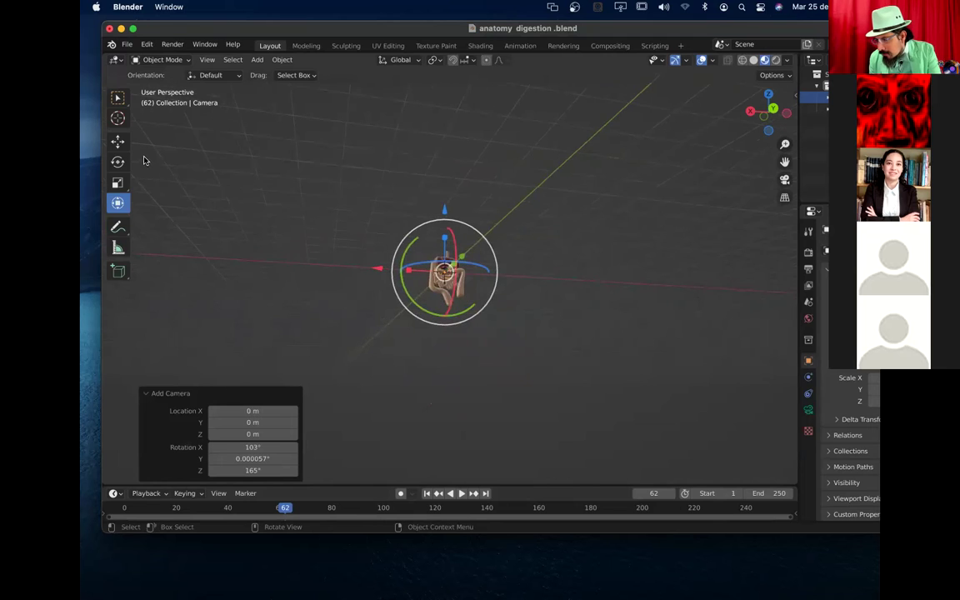
left_click(119, 118)
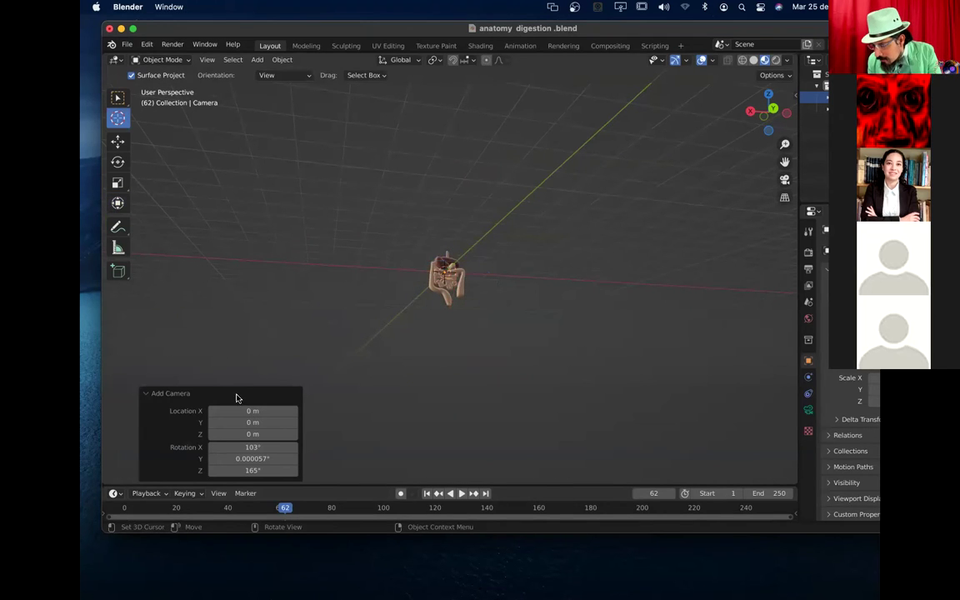
left_click(182, 394)
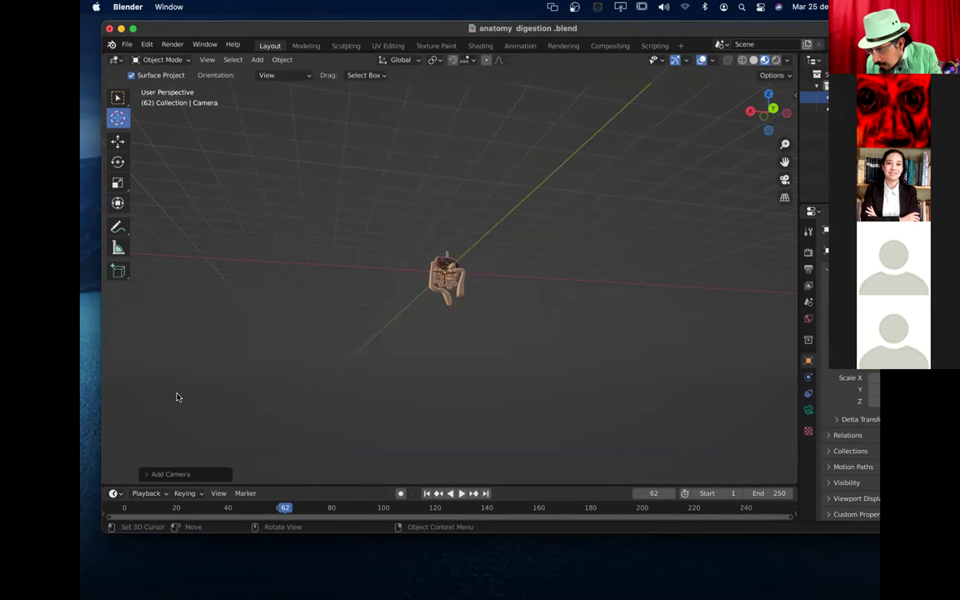
left_click(172, 474)
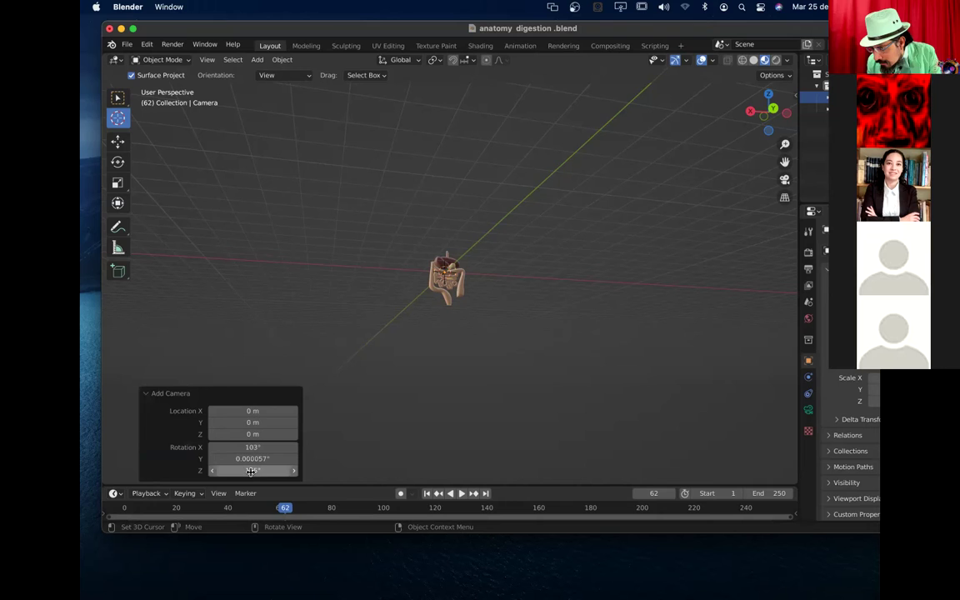
left_click(250, 472)
left_click(251, 472)
key("Return")
Step: Return to frame 1 and move the digestive system model about 2.45 m along Y, away from the camera
key("shift+Left")
scroll(504, 297, "up", 5)
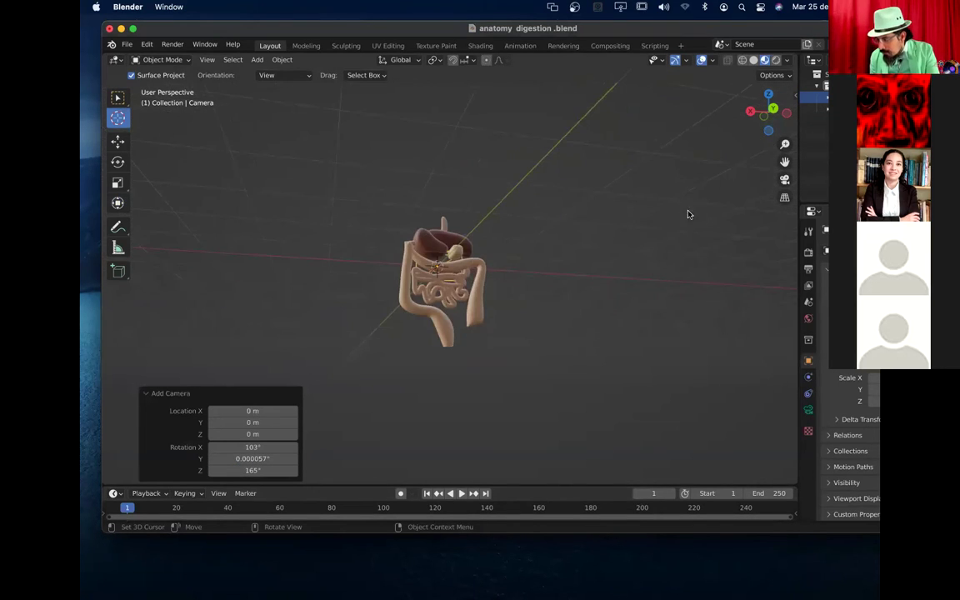
left_click(637, 235)
mouse_move(773, 123)
left_mouse_down()
mouse_move(746, 122)
mouse_move(771, 124)
mouse_move(763, 127)
left_mouse_up()
left_click(404, 284)
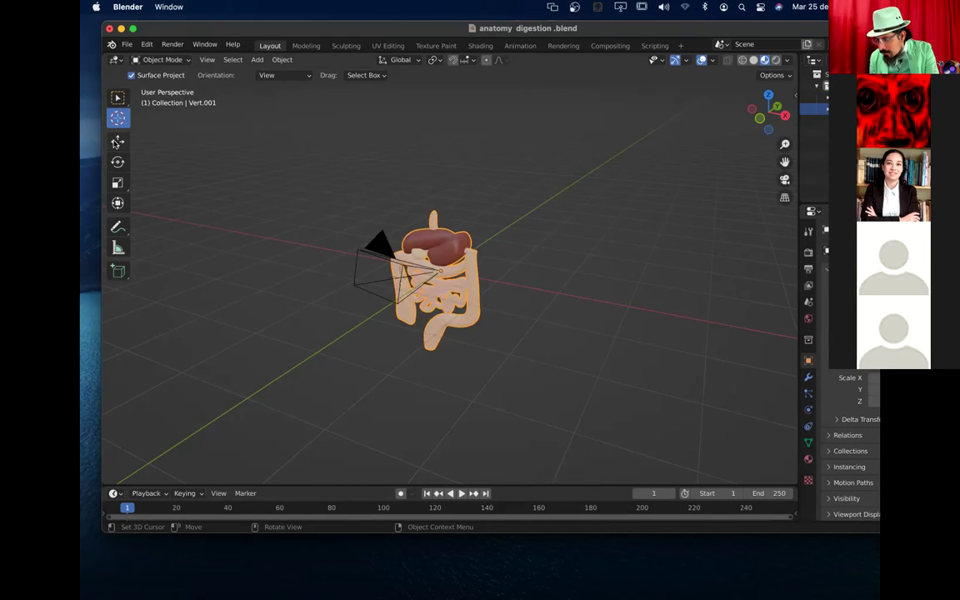
left_click(117, 142)
left_click_drag(457, 263, 421, 277)
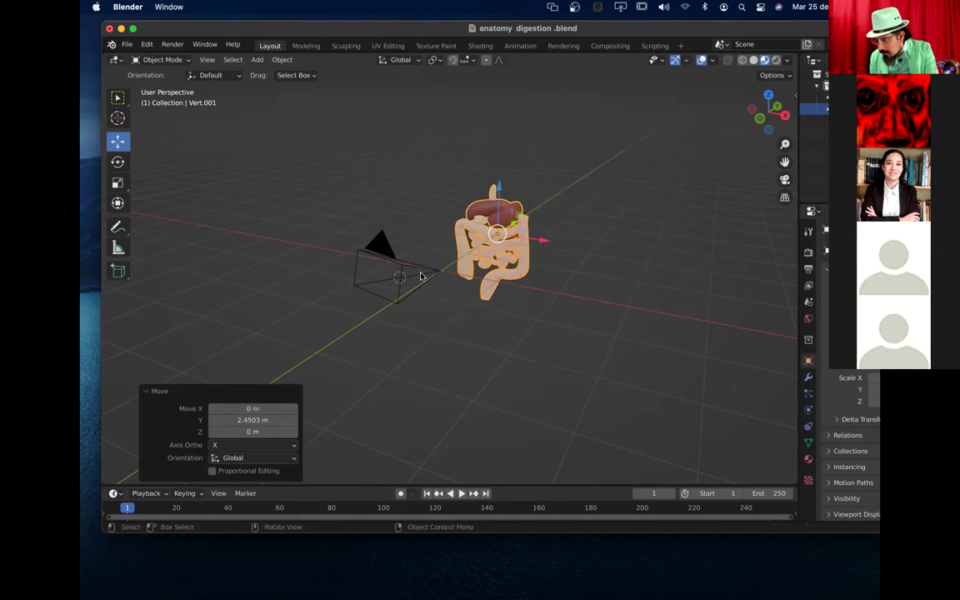
Step: Move the camera about 8.9 m along Y, rotate it about 47.5° around X, and check the camera view
left_click(421, 277)
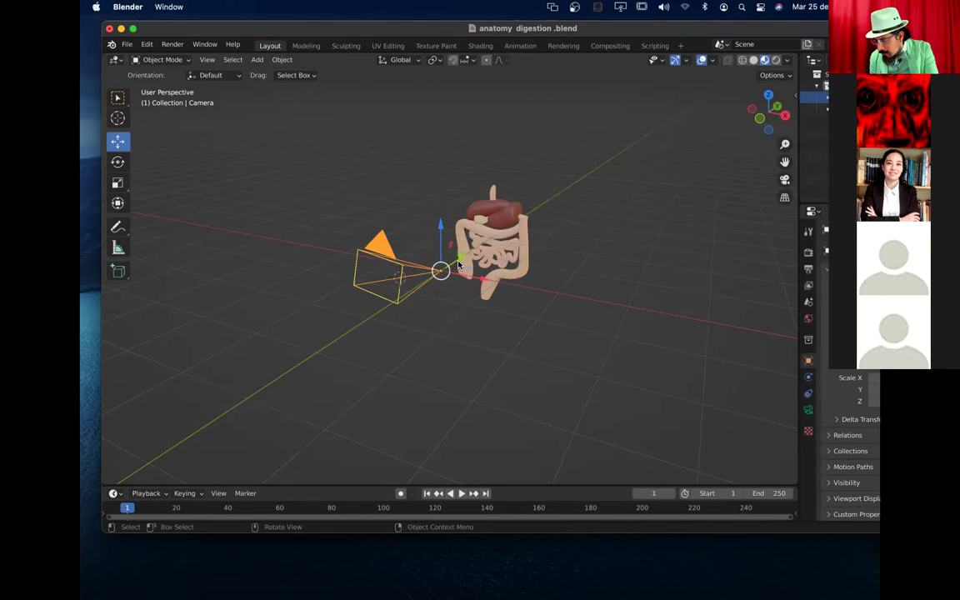
left_click_drag(457, 264, 596, 192)
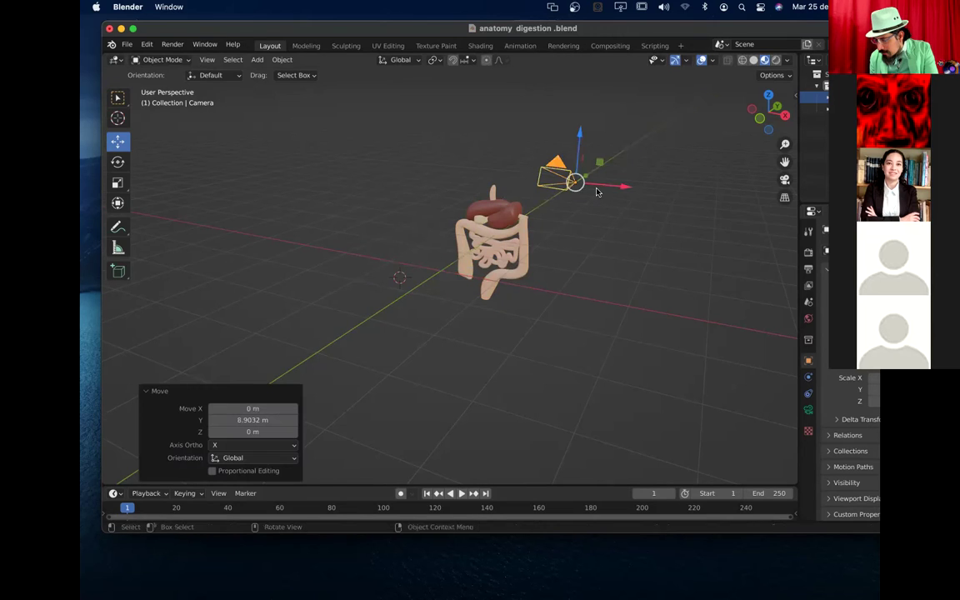
left_click(117, 165)
left_click_drag(563, 171, 566, 181)
left_click(784, 179)
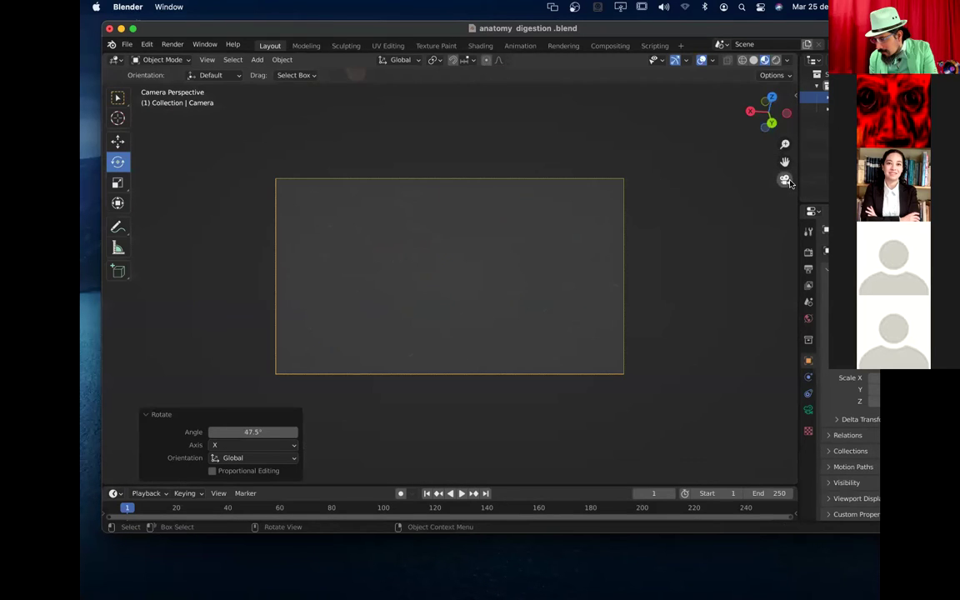
left_click(785, 180)
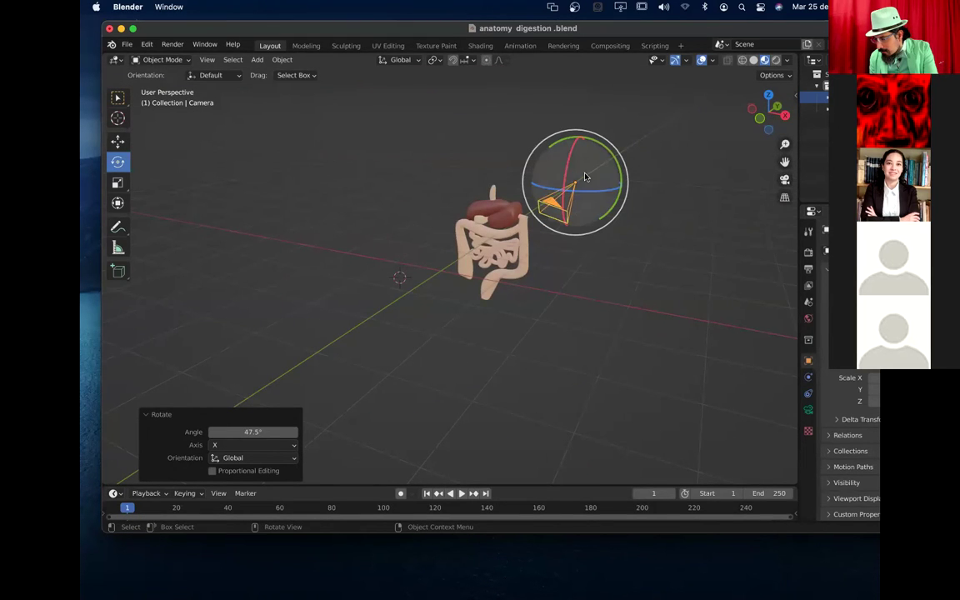
Step: Move the camera farther back, raise it about 1.08 m along Z, and check the camera view
left_click(119, 142)
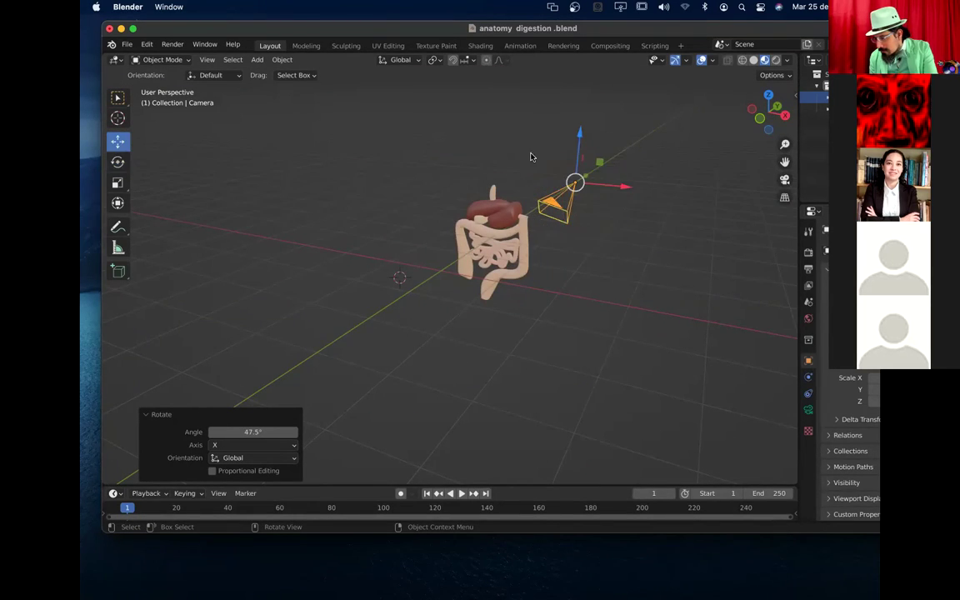
left_click_drag(589, 175, 617, 118)
left_click(784, 181)
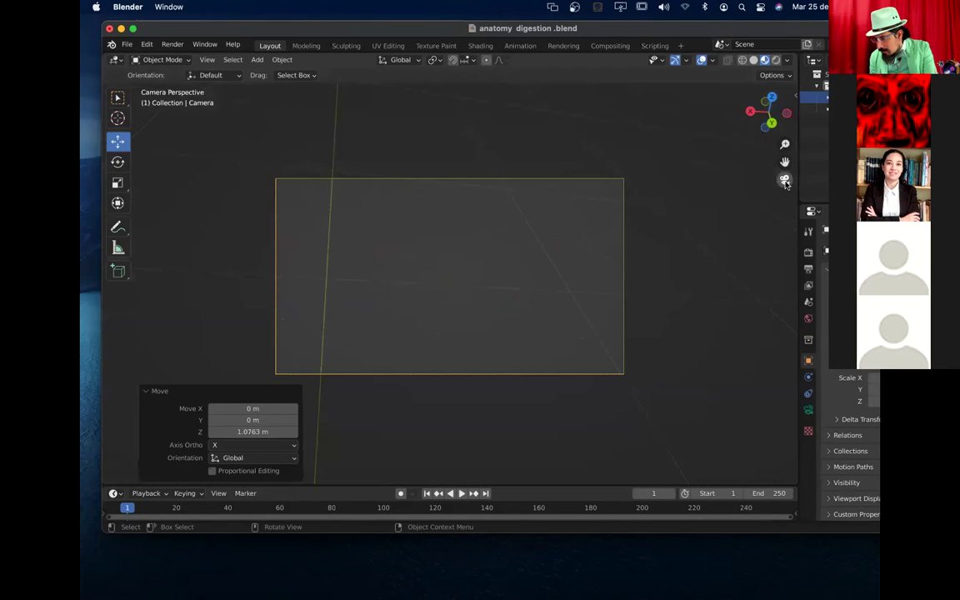
left_click(784, 181)
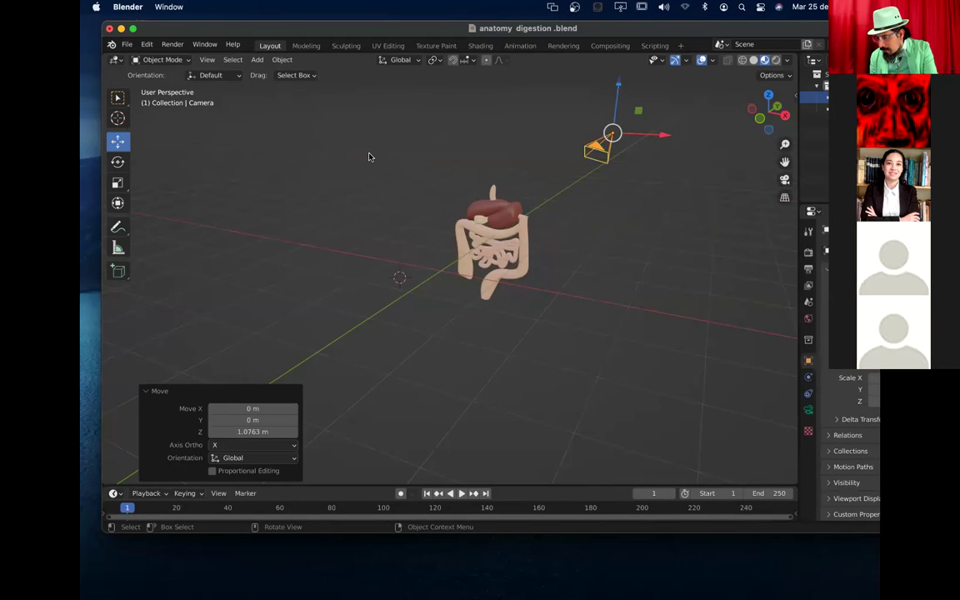
Step: Raise the camera a further 2.34 m or so along Z, viewing the scene from behind the camera
left_click_drag(767, 109, 683, 138)
scroll(628, 289, "down", 6)
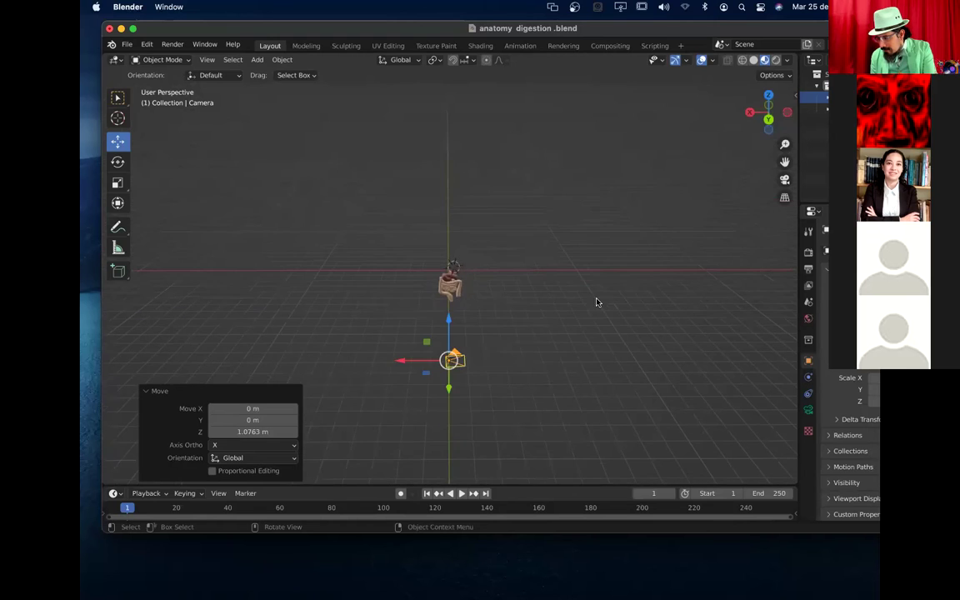
left_click_drag(447, 337, 412, 285)
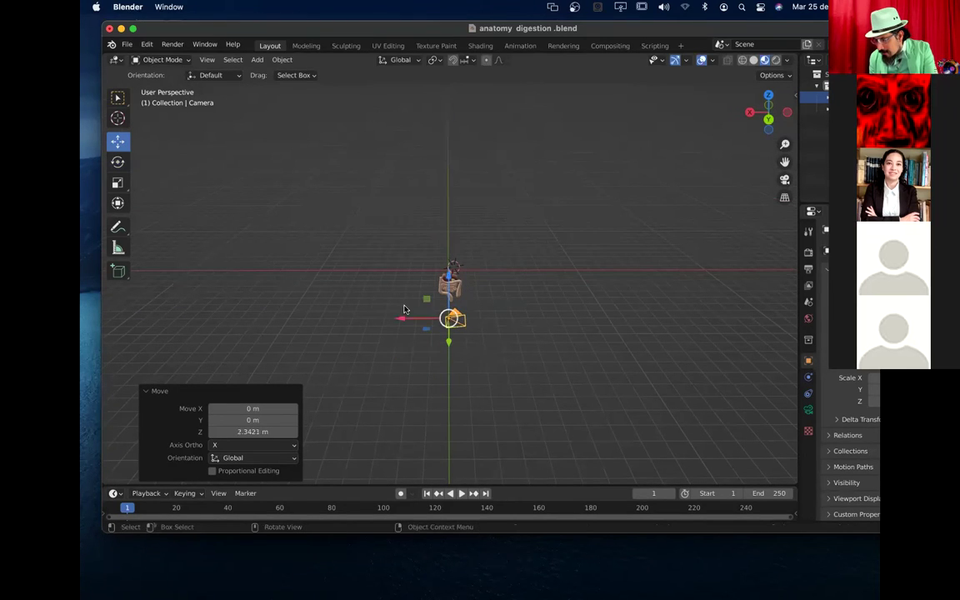
Step: Rotate the camera around Z and by about -23.6° around Y, and look at the model through it
left_click(118, 162)
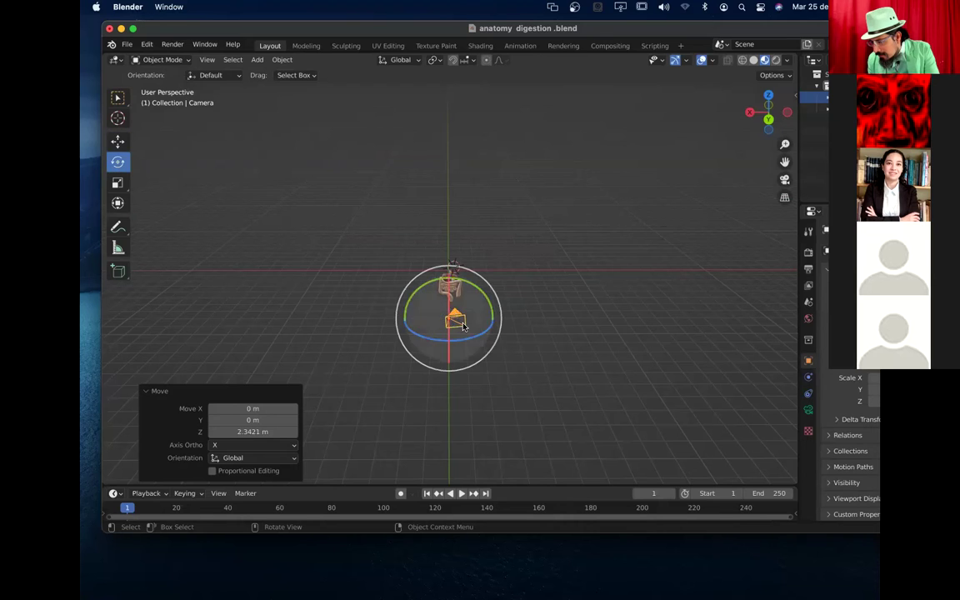
left_click_drag(432, 339, 398, 305)
mouse_move(481, 316)
left_mouse_down()
mouse_move(492, 316)
mouse_move(490, 329)
left_mouse_up()
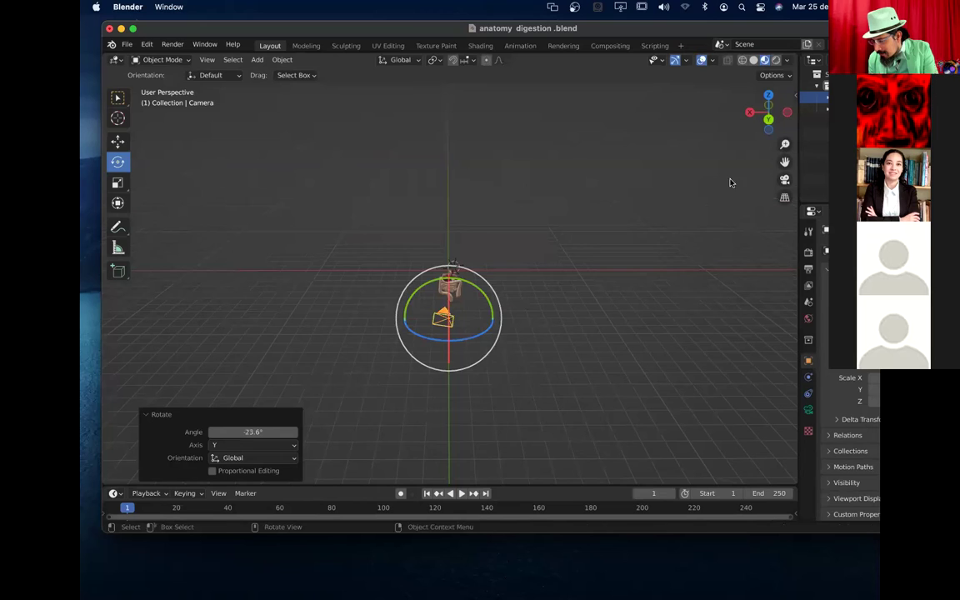
left_click(784, 180)
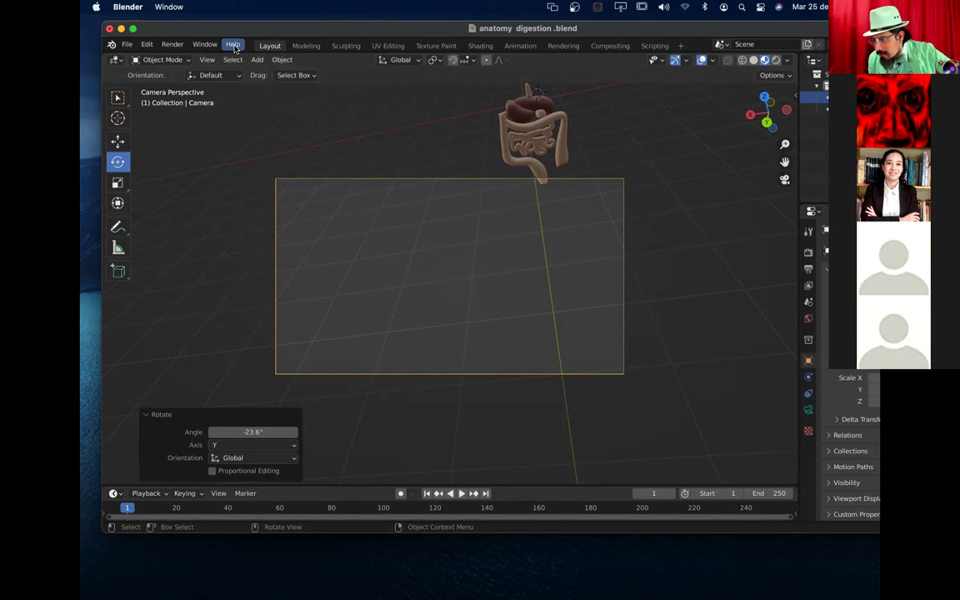
Step: Switch to the Sculpting workspace, start rendering the animation, and close the render window
left_click(342, 46)
left_click(174, 45)
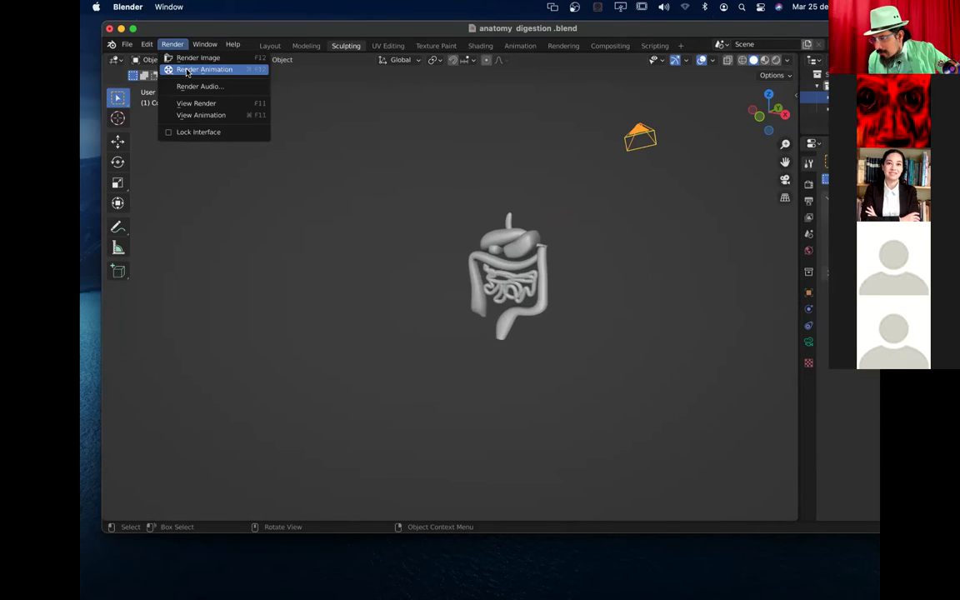
left_click(187, 70)
left_click_drag(299, 25, 325, 29)
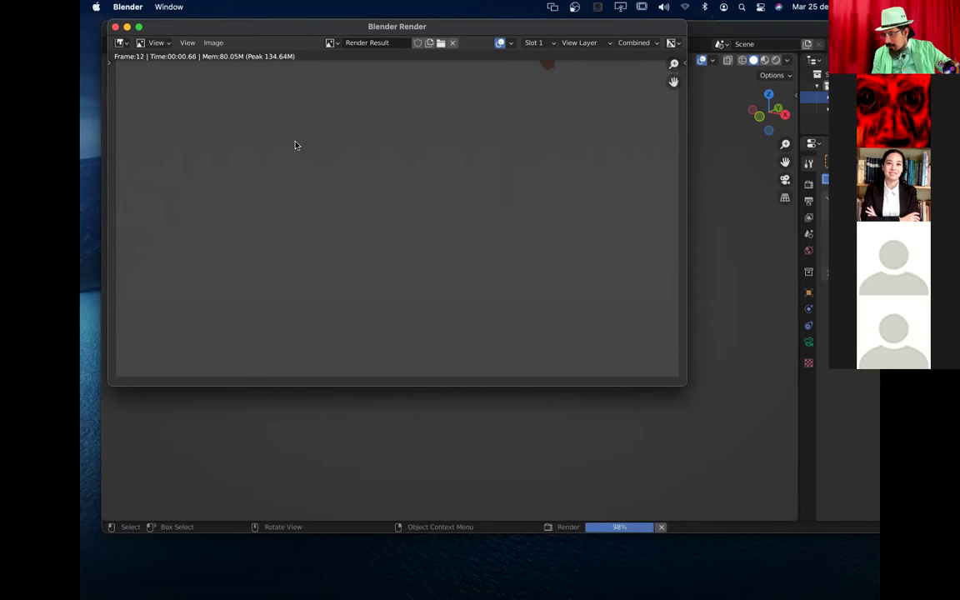
left_click(115, 27)
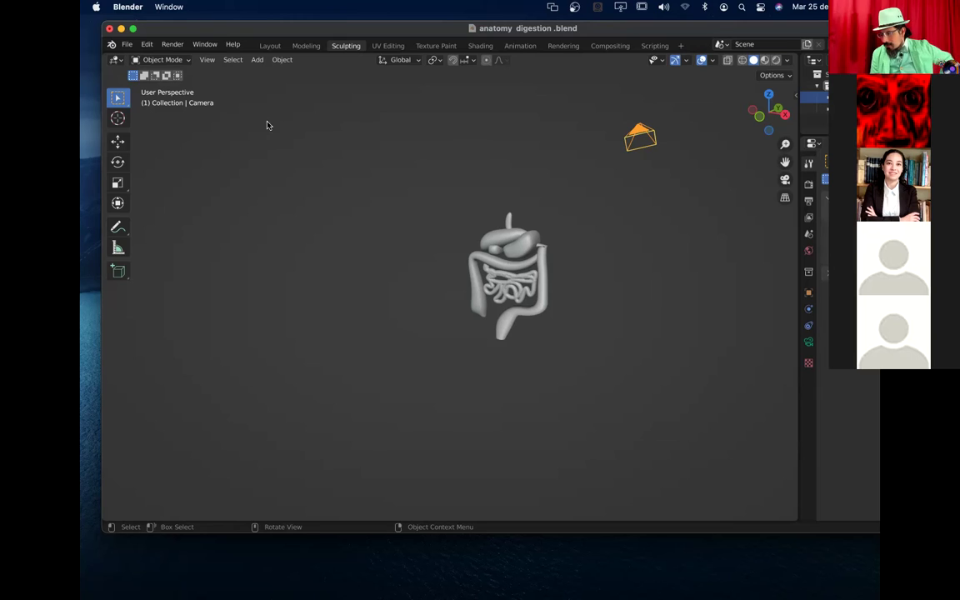
Step: Check the model through the camera, and revert the anatomy digestion .blend file to its last saved version
left_click(784, 180)
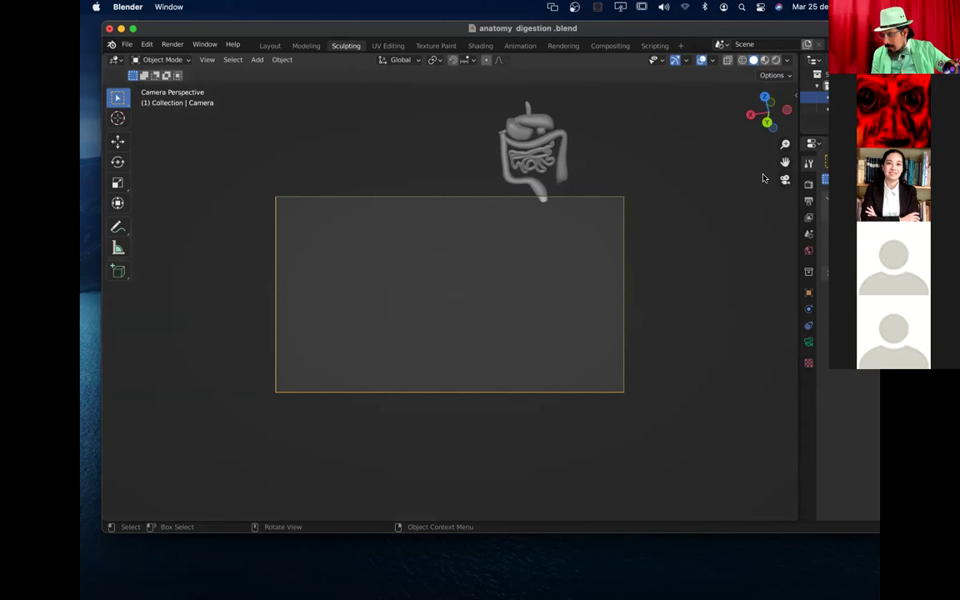
left_click(784, 180)
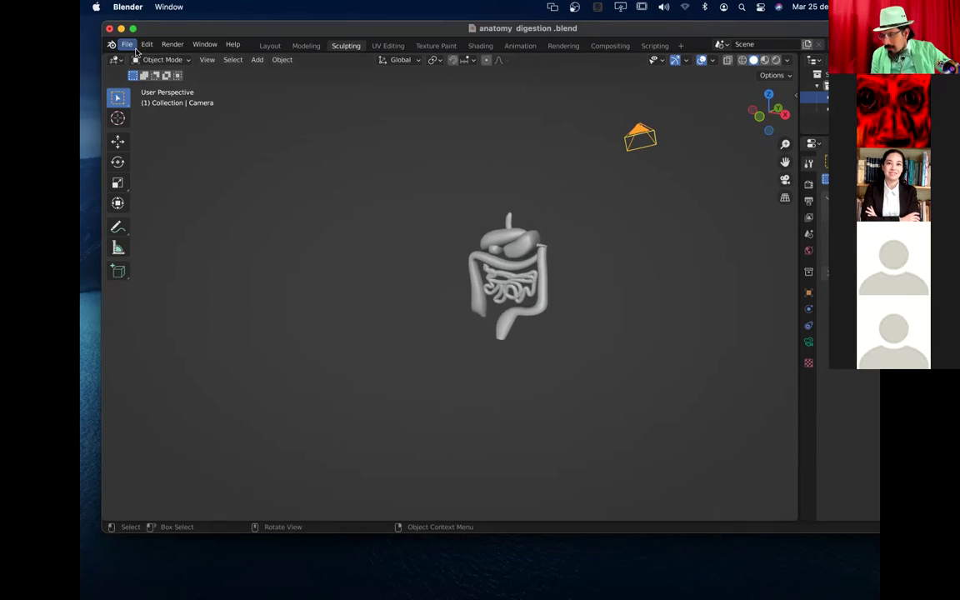
left_click(126, 45)
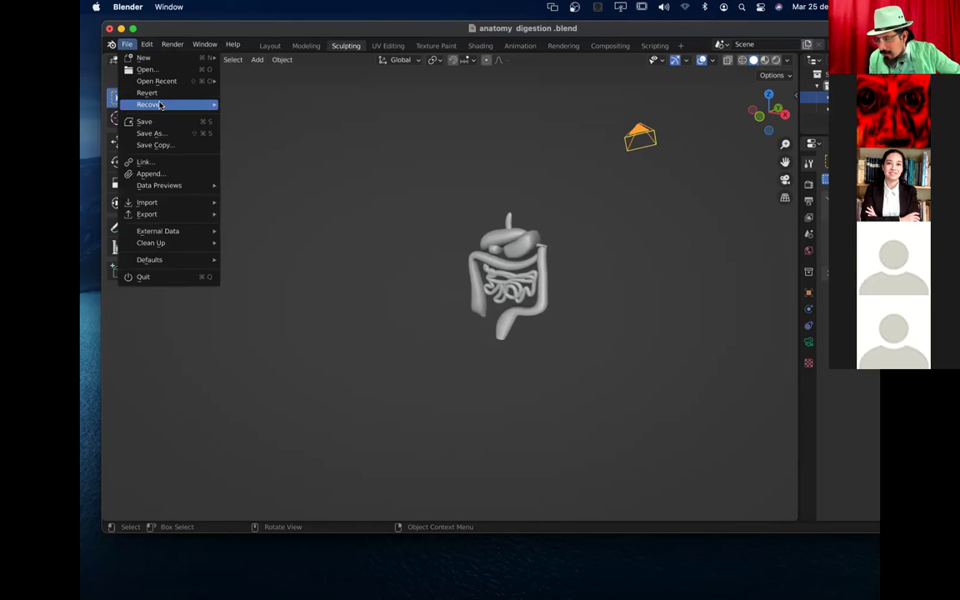
left_click(149, 93)
left_click(158, 94)
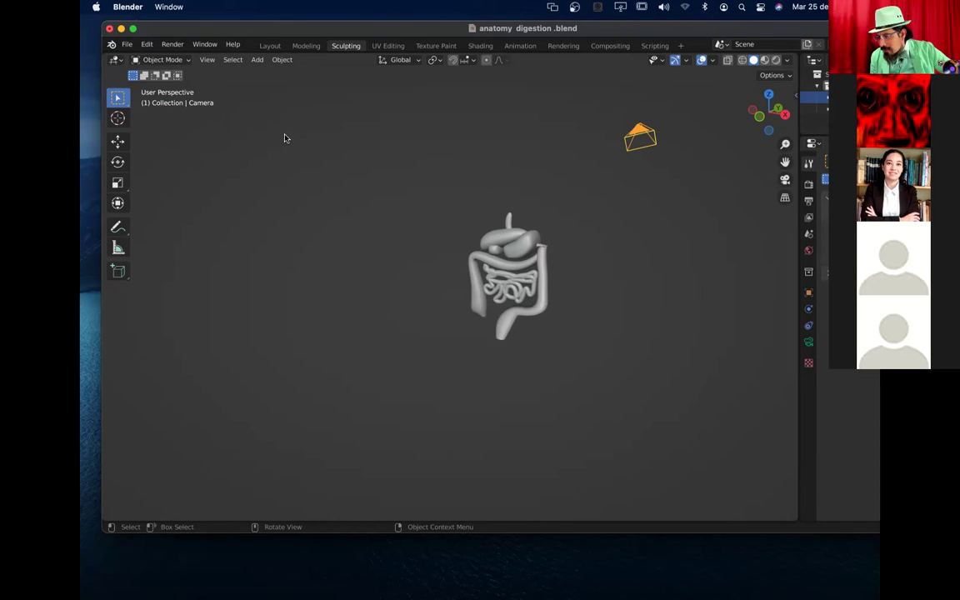
left_click(128, 45)
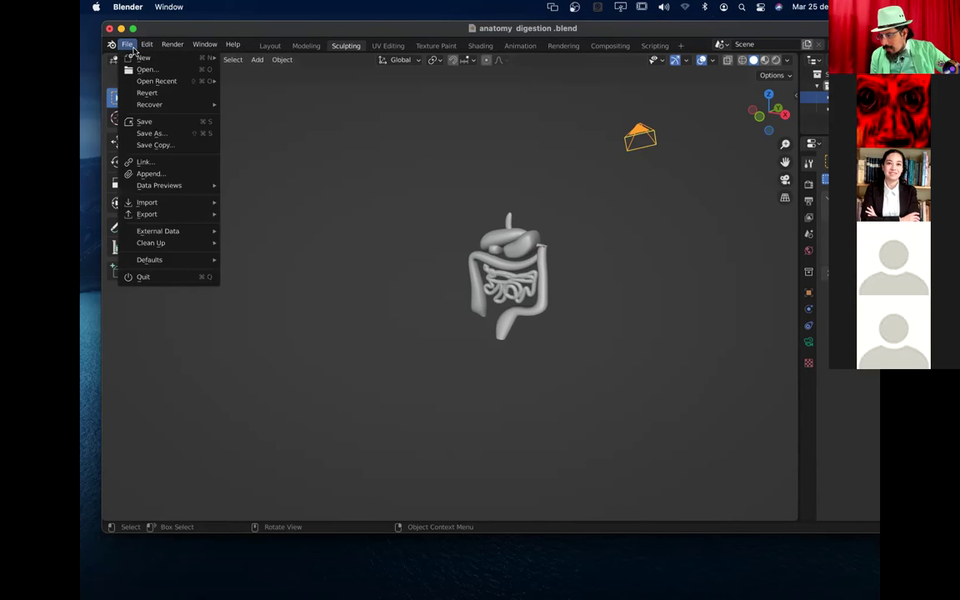
left_click(149, 92)
left_click(149, 95)
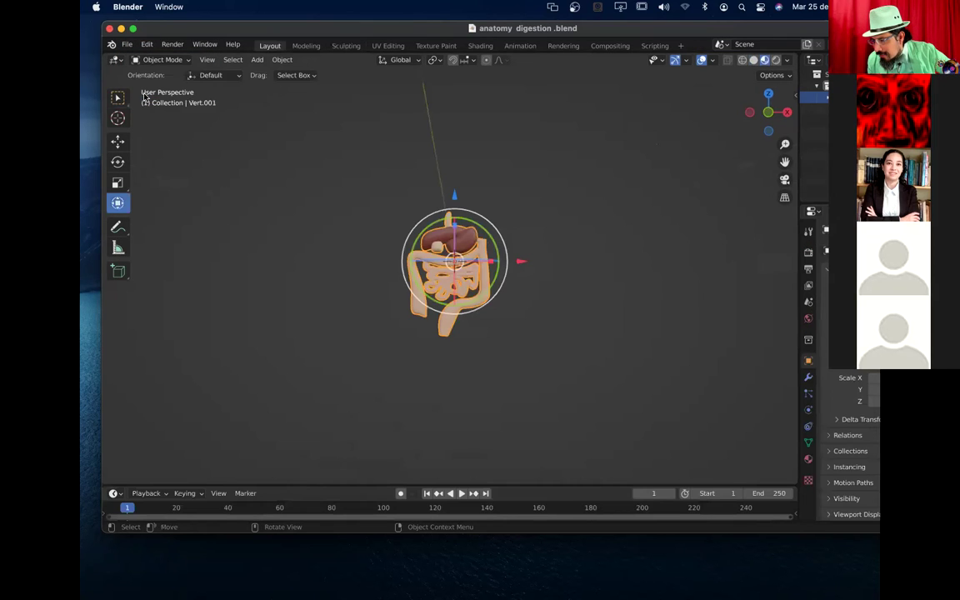
Step: Frame the digestive system, activate the Select Box tool, and orbit around the model to examine it from several sides
key("KP_Decimal")
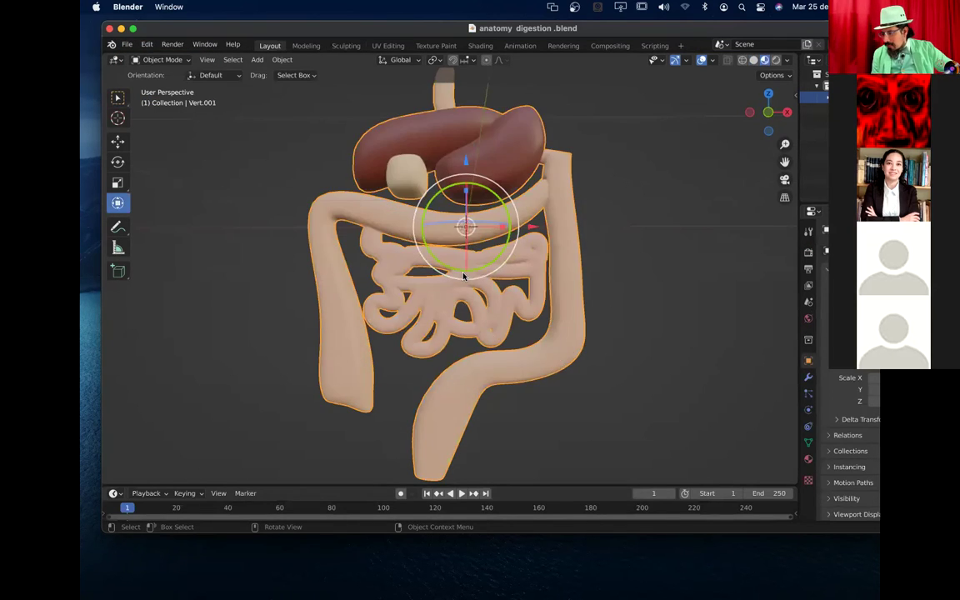
scroll(463, 276, "down", 4)
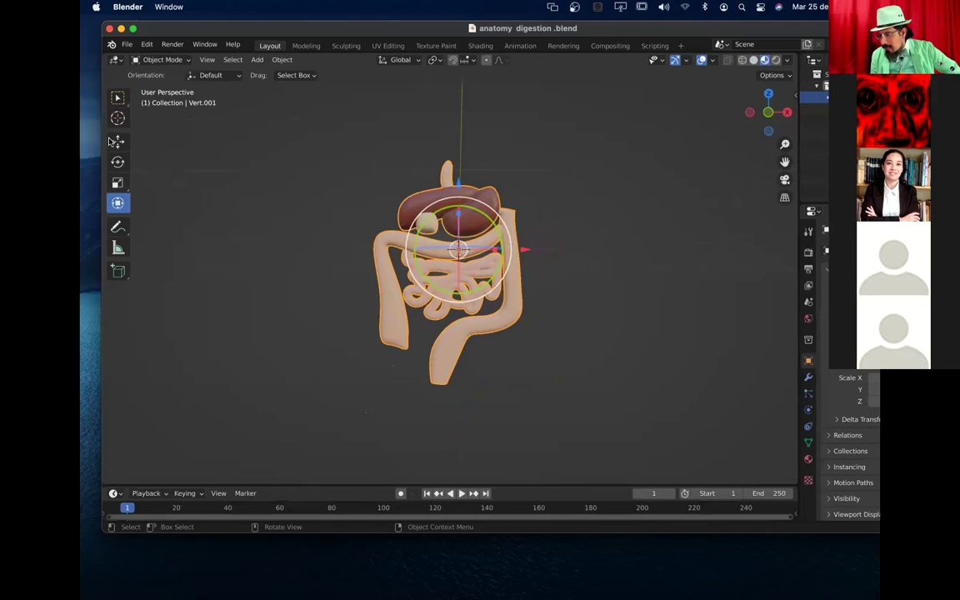
left_click(122, 99)
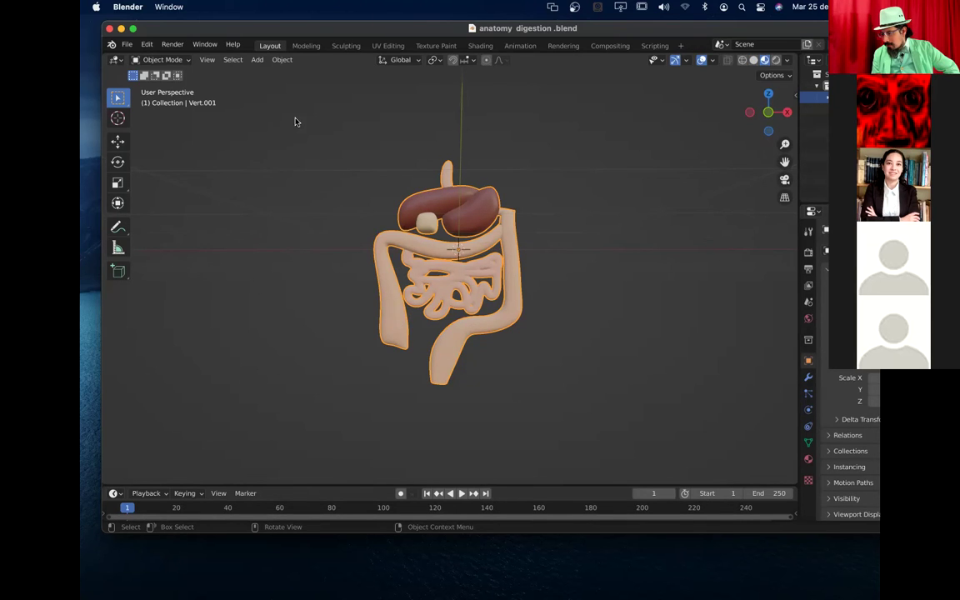
left_click_drag(781, 121, 692, 104)
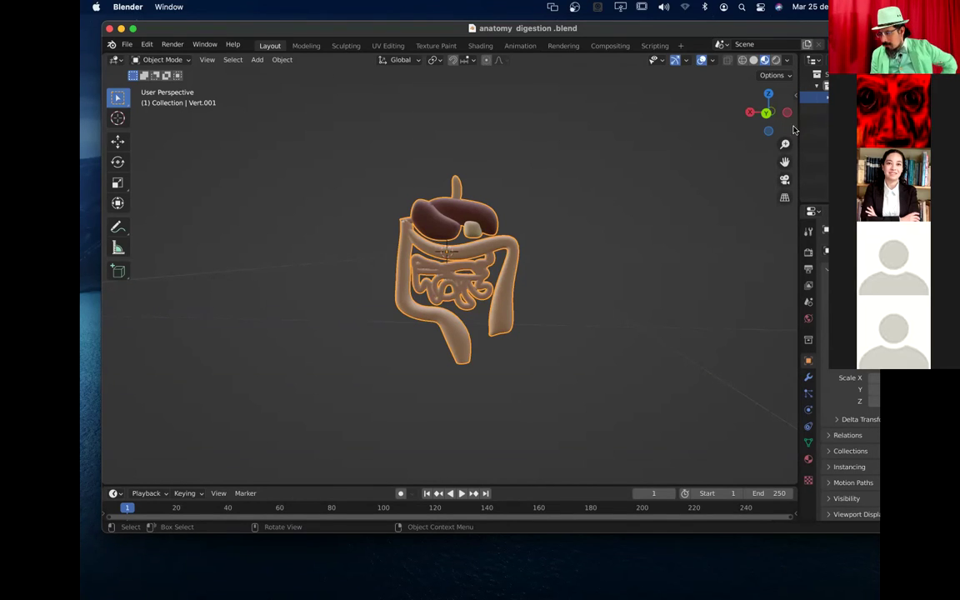
left_click_drag(764, 113, 746, 118)
mouse_move(651, 35)
left_mouse_down()
mouse_move(626, 34)
mouse_move(664, 33)
mouse_move(644, 32)
left_mouse_up()
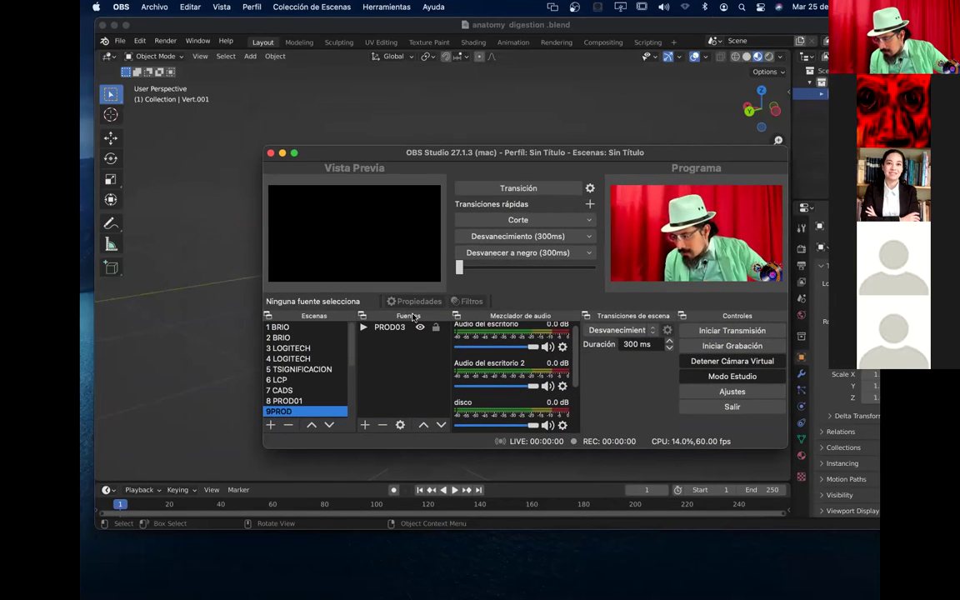
Step: Switch to OBS Studio and add a new scene named i-blender
scroll(341, 407, "down", 10)
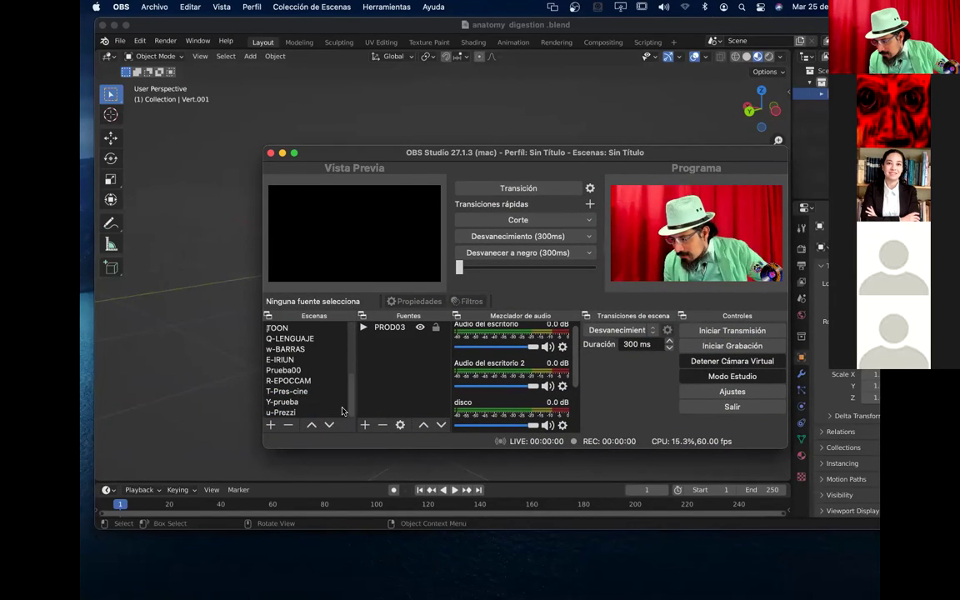
left_click(270, 425)
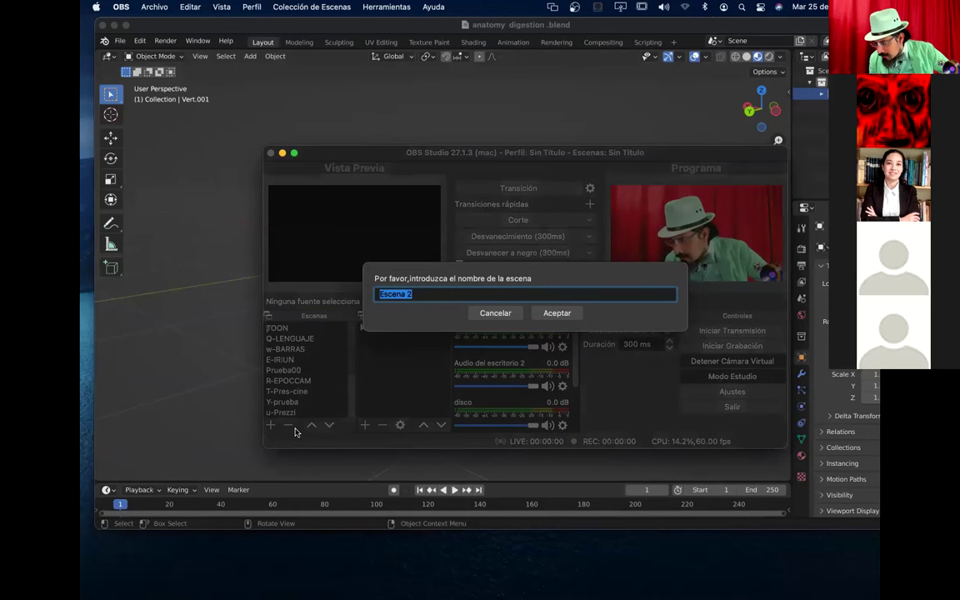
type("i")
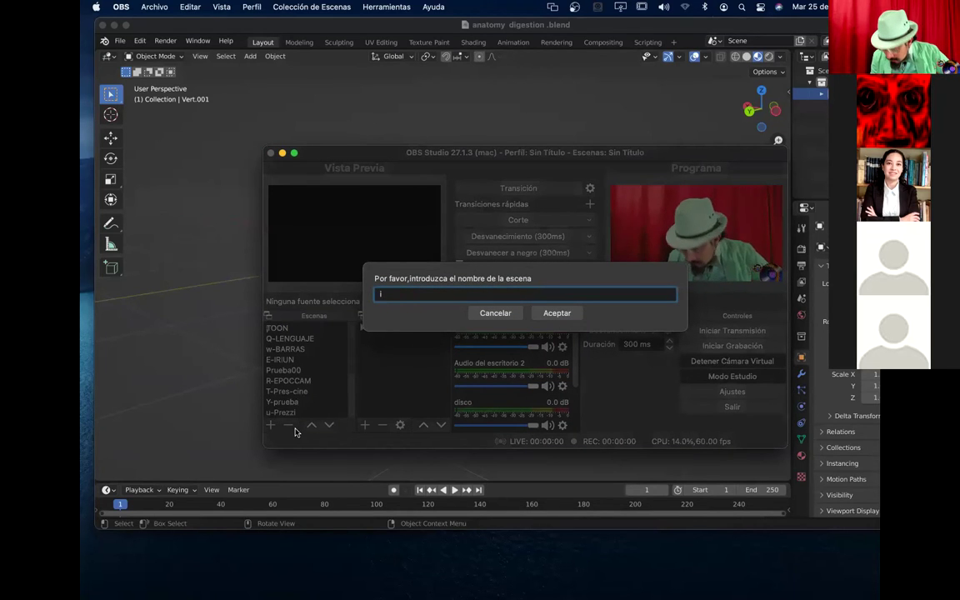
type("-bl")
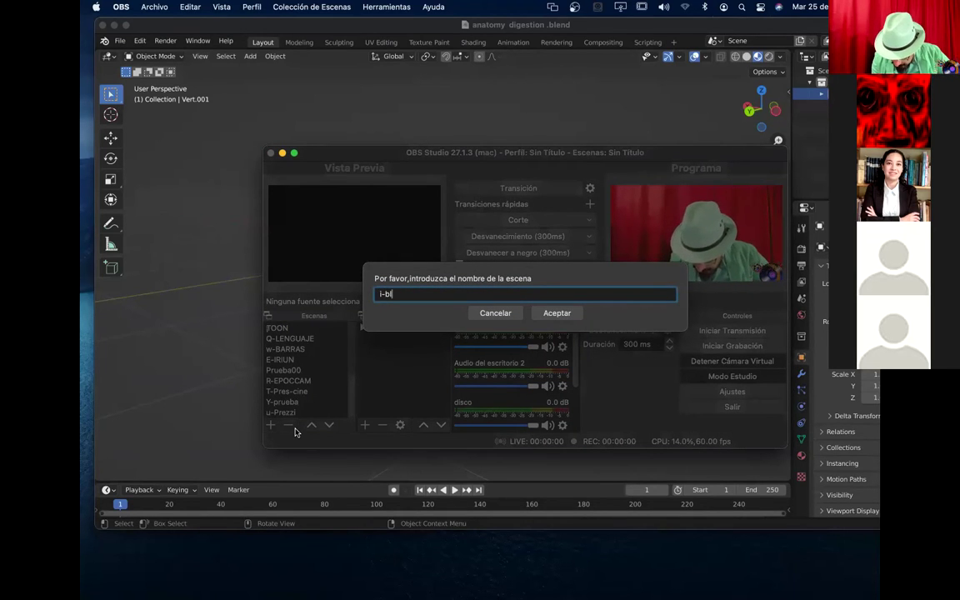
type("ender")
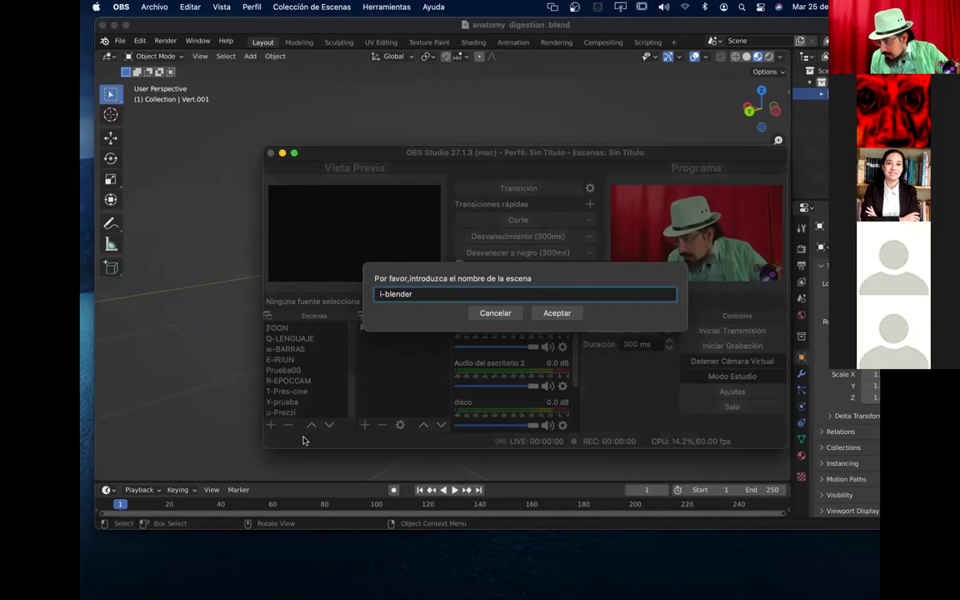
left_click(555, 313)
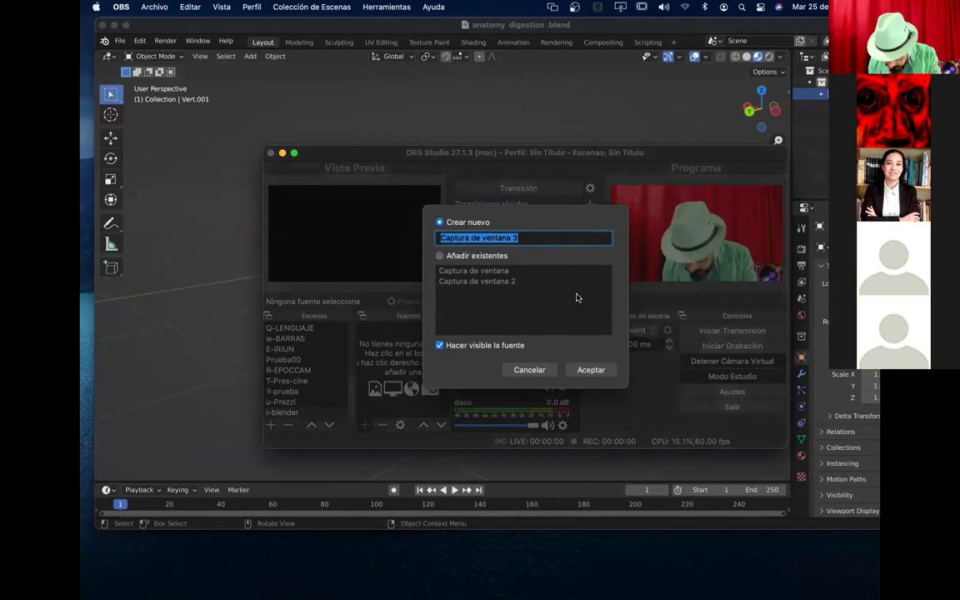
Step: Add a window capture source named blender for the anatomy digestion .blend window, and centre the model in the preview
type("blender")
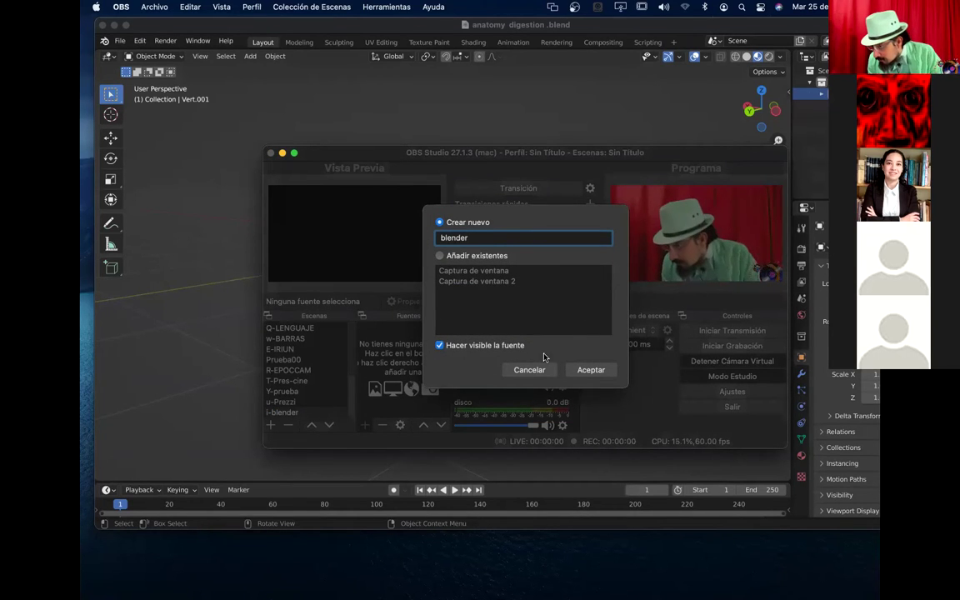
left_click(590, 369)
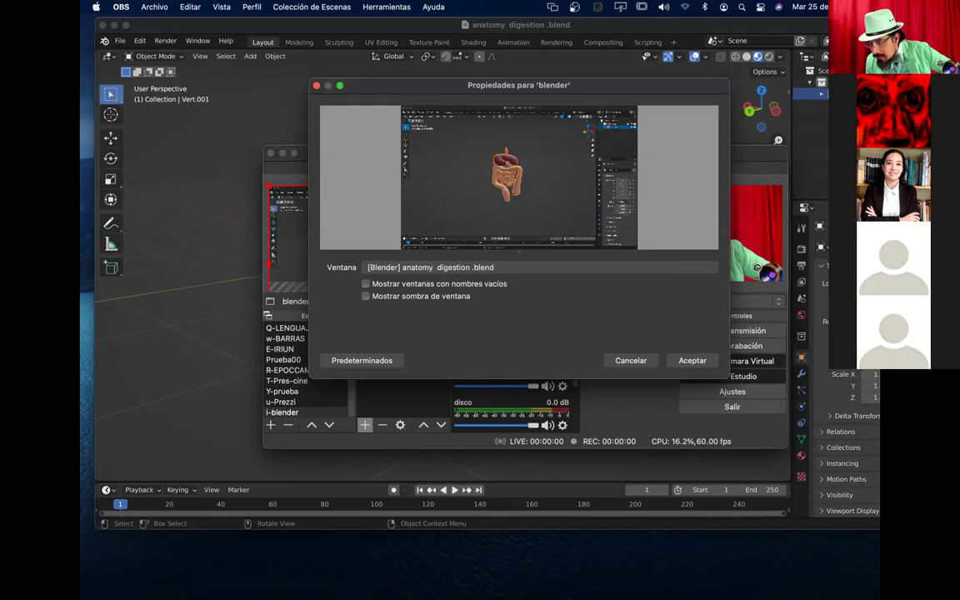
left_click(709, 364)
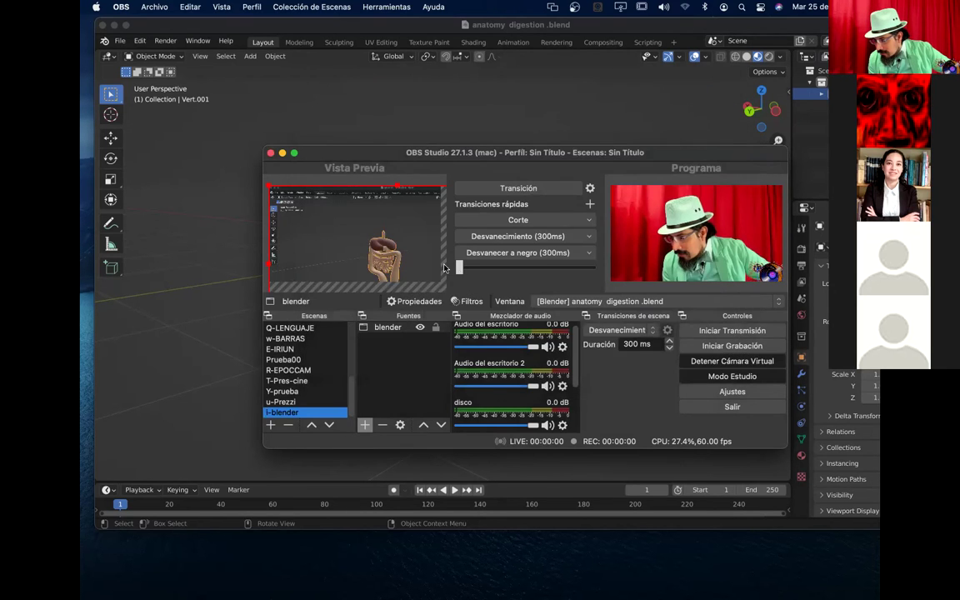
left_click_drag(395, 240, 376, 237)
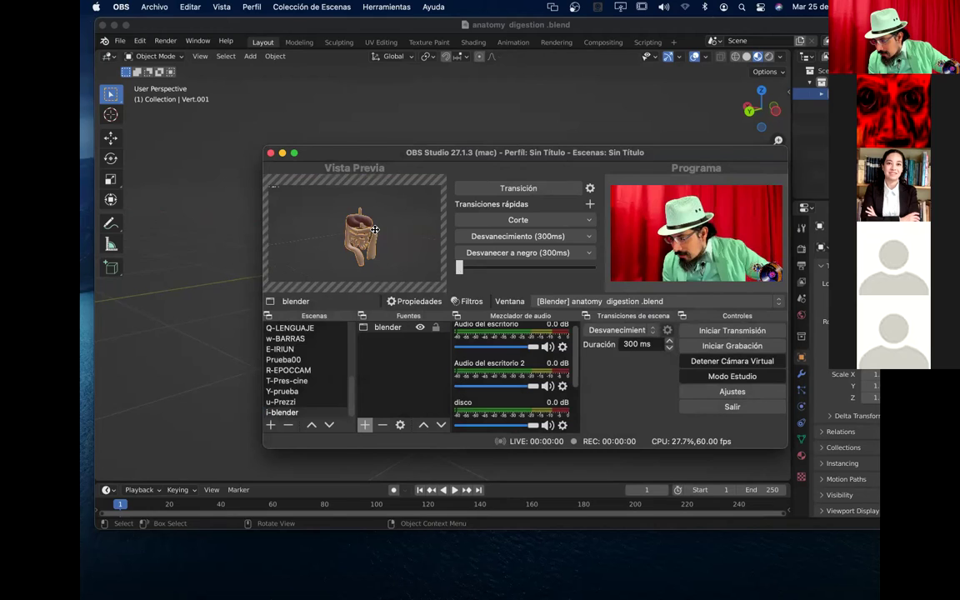
Step: Place the OBS window below a shortened Blender window, and orbit the model to test the live capture
left_click_drag(412, 152, 439, 302)
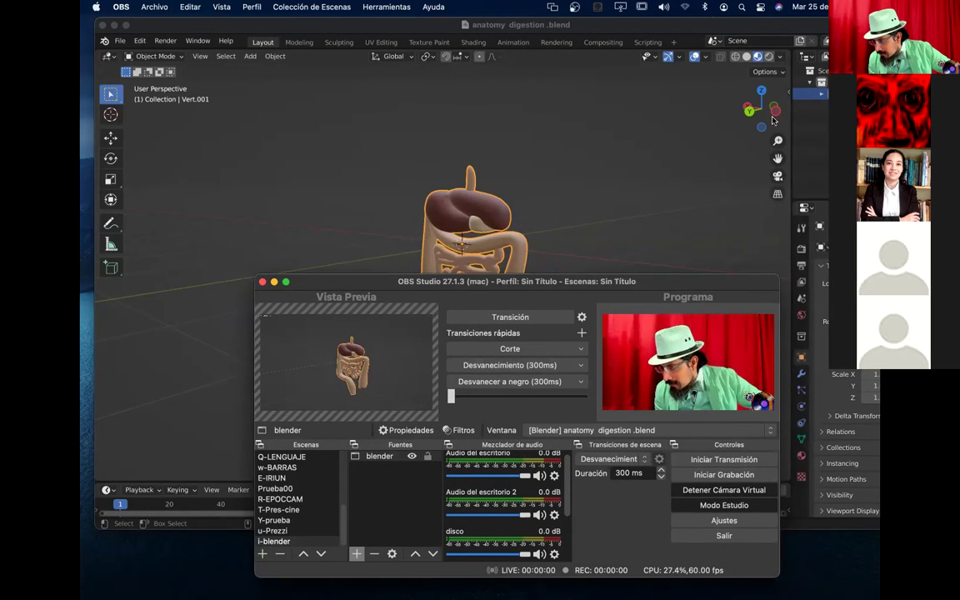
left_click_drag(754, 108, 723, 118)
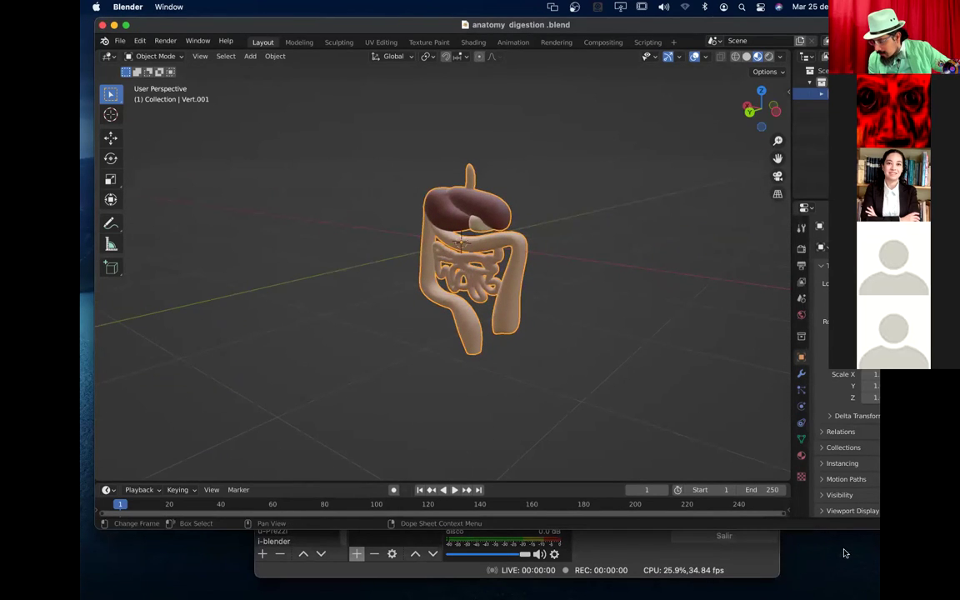
left_click_drag(850, 530, 826, 278)
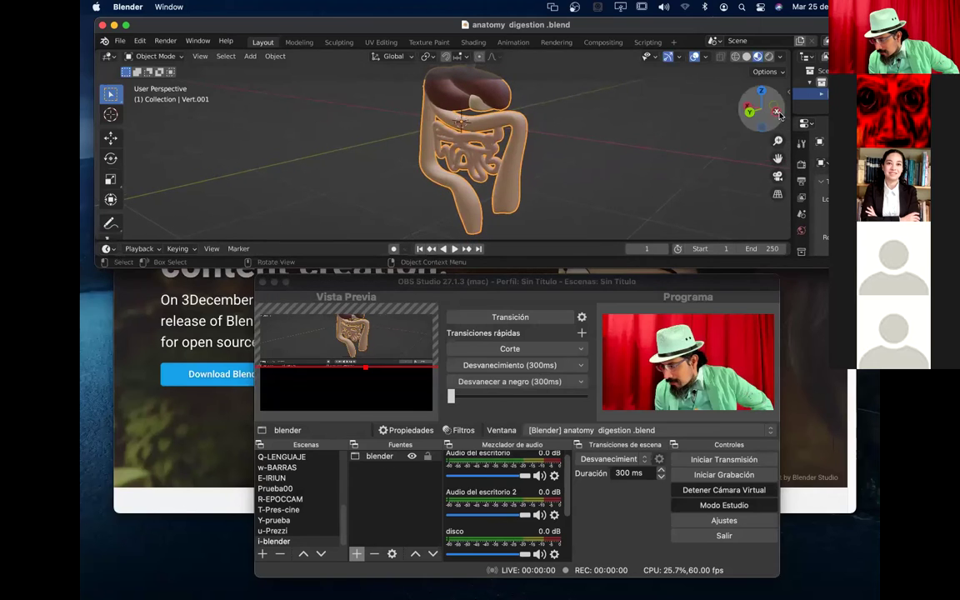
left_click(350, 385)
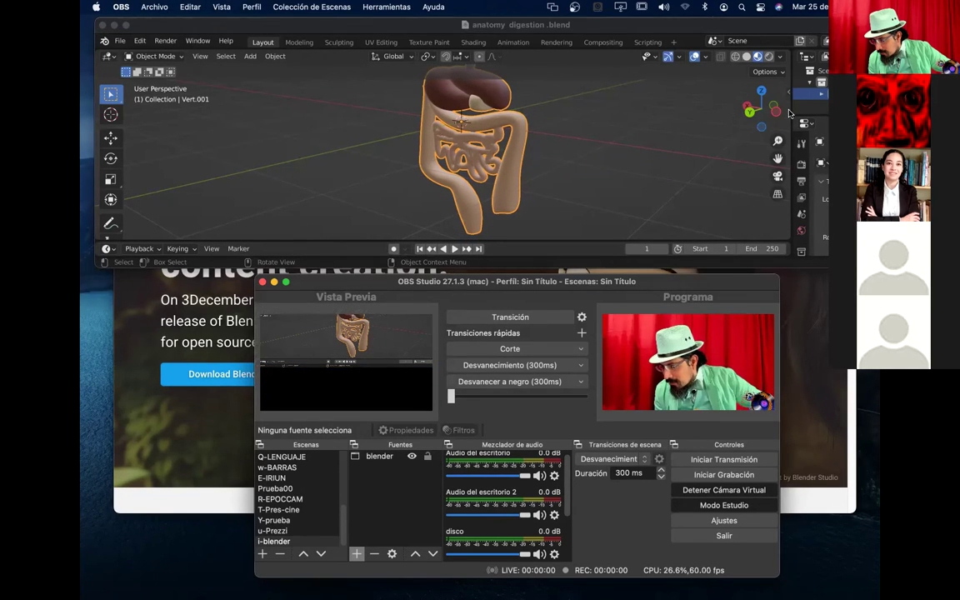
left_click_drag(758, 110, 633, 263)
Step: Reposition the OBS window with the blender capture filling its preview, and minimize OBS
left_click(533, 281)
left_click_drag(533, 281, 563, 305)
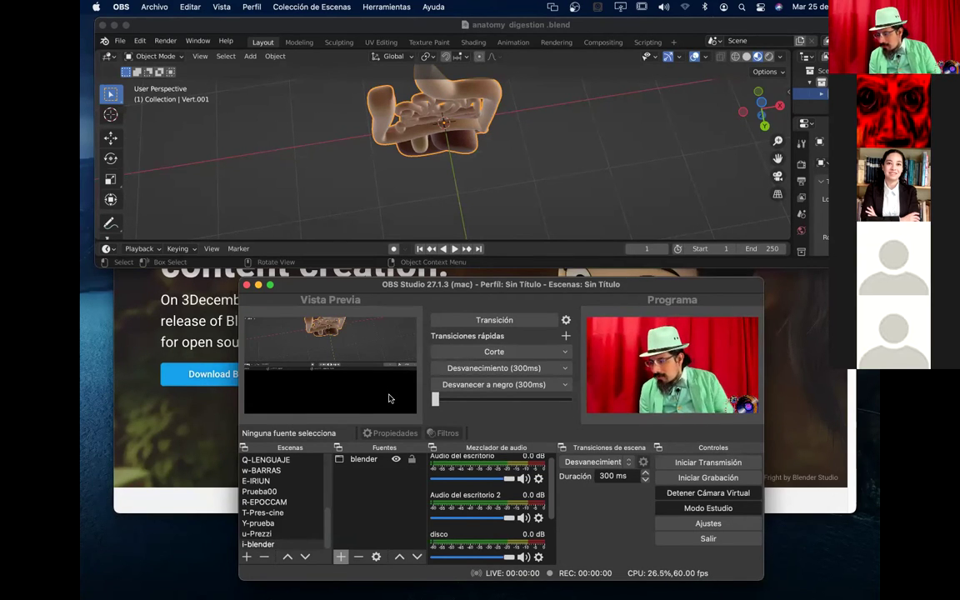
left_click_drag(543, 289, 0, 83)
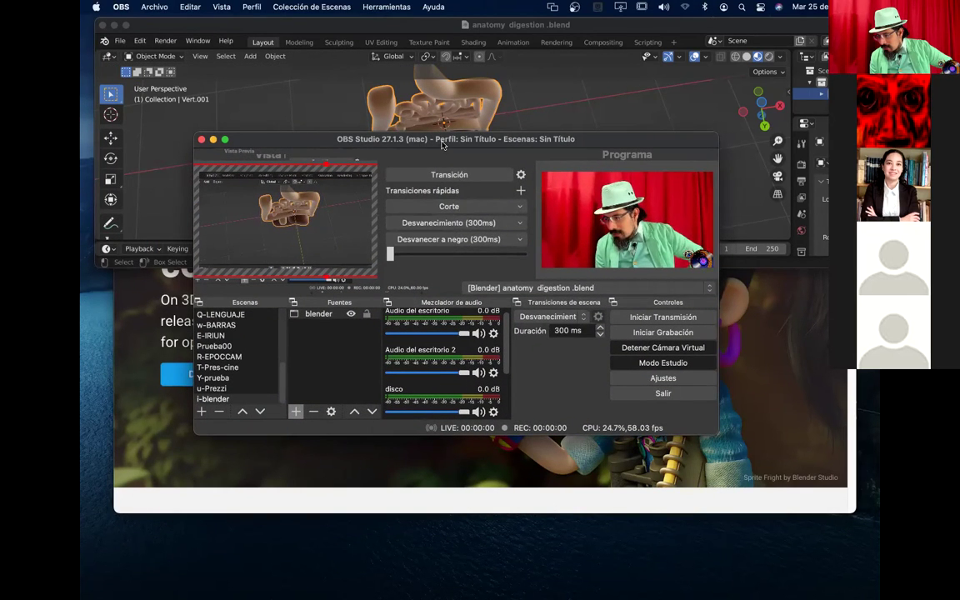
key("super+m")
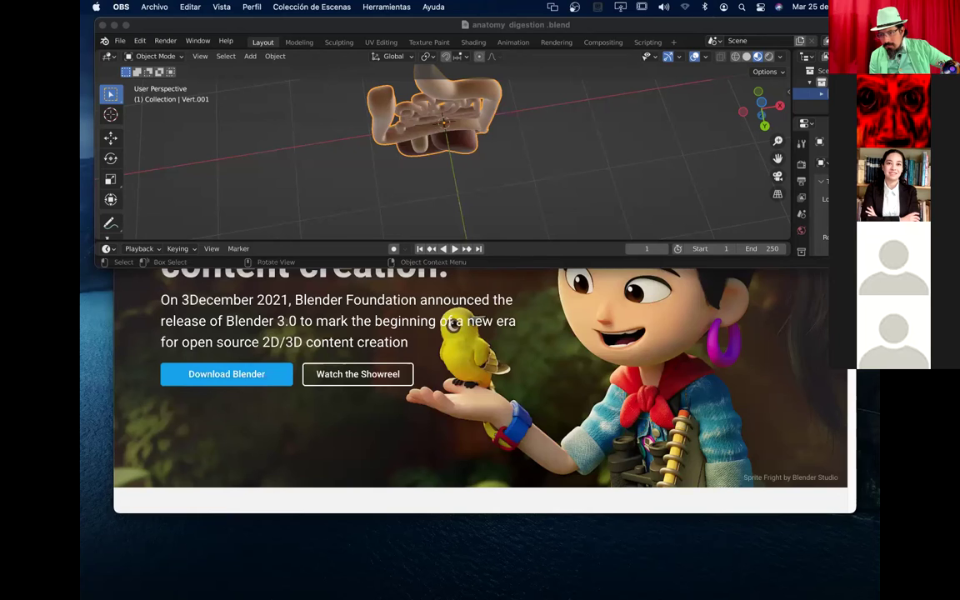